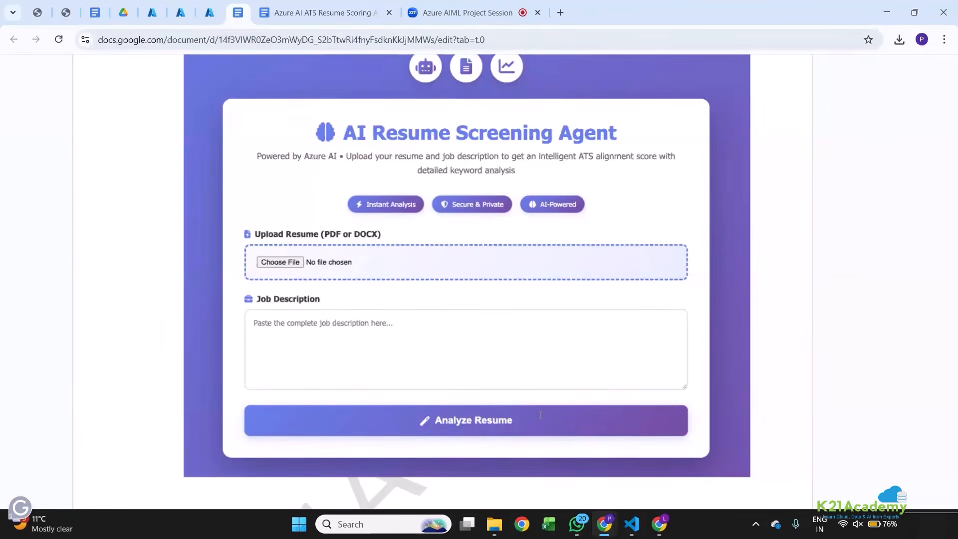
Step: Leave the lab guide's full-screen view and switch to the main function's Code + Test page to look over its endpoint-check code
{"action": "scroll", "coordinate": [599, 389], "scroll_direction": "up", "scroll_amount": 15}
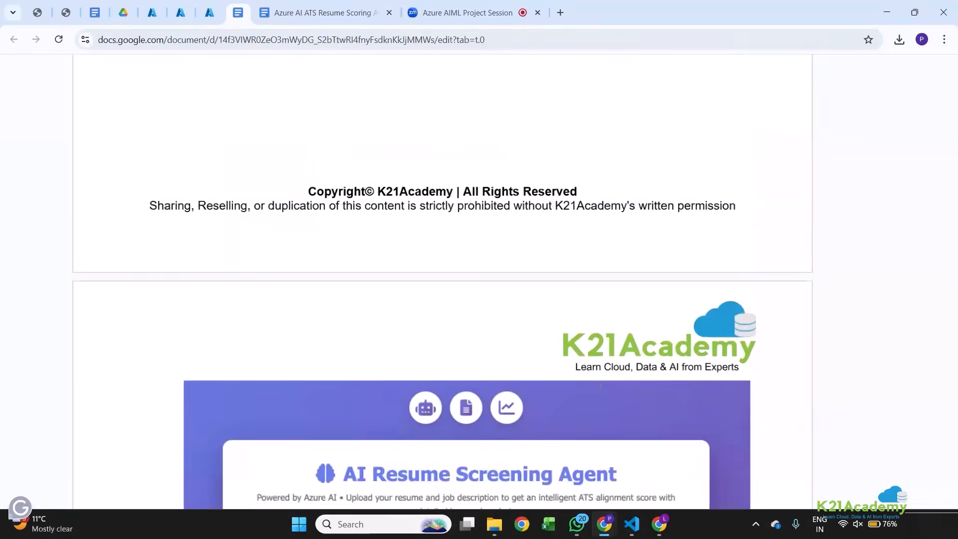
{"action": "key", "text": "Escape"}
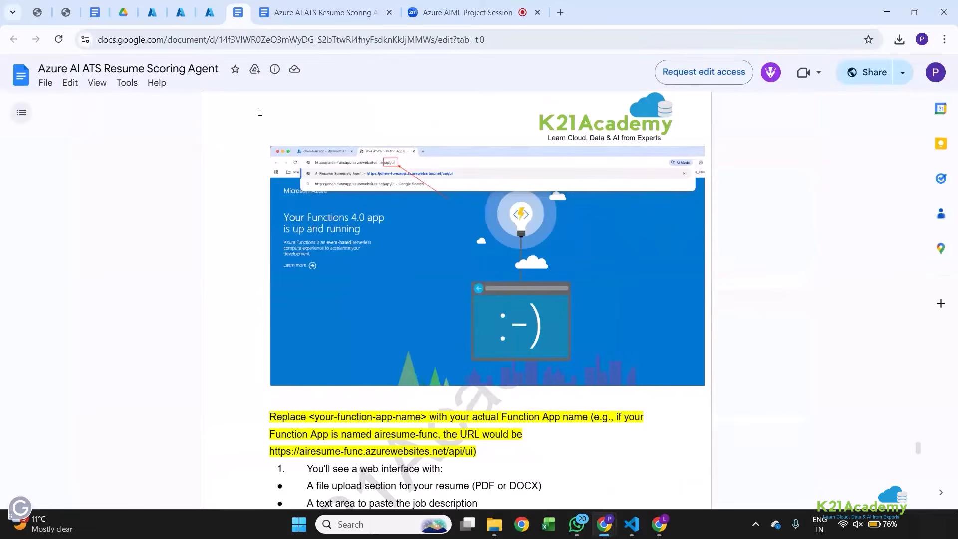
{"action": "left_click", "coordinate": [152, 12]}
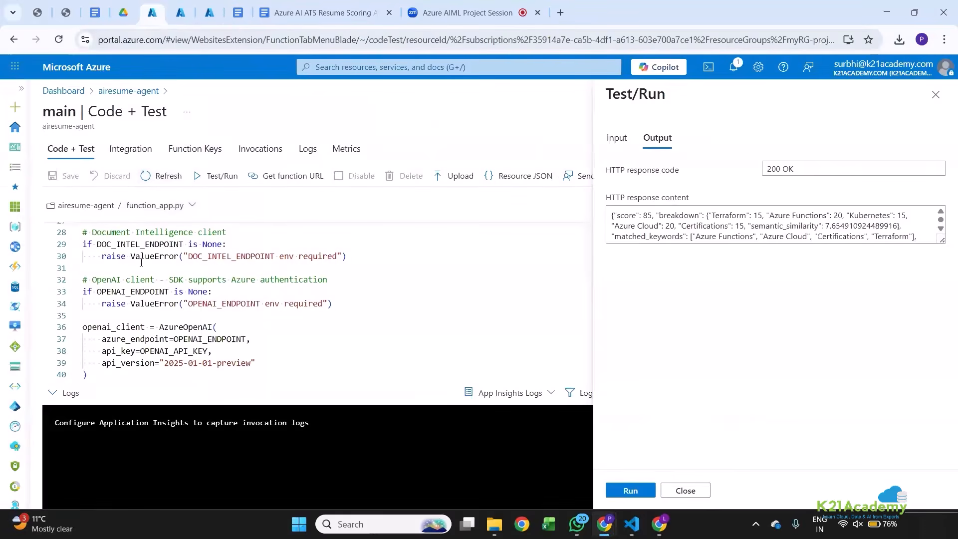
{"action": "left_click_drag", "start_coordinate": [135, 256], "coordinate": [255, 351]}
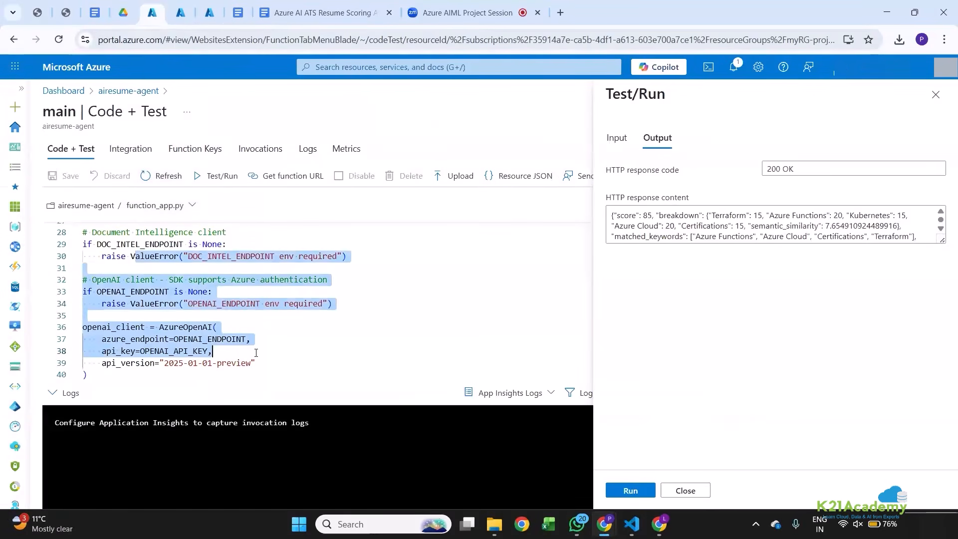
Step: Review the resume_blob and job_description values in the test request body and run the main function as a POST request
{"action": "left_click", "coordinate": [613, 137]}
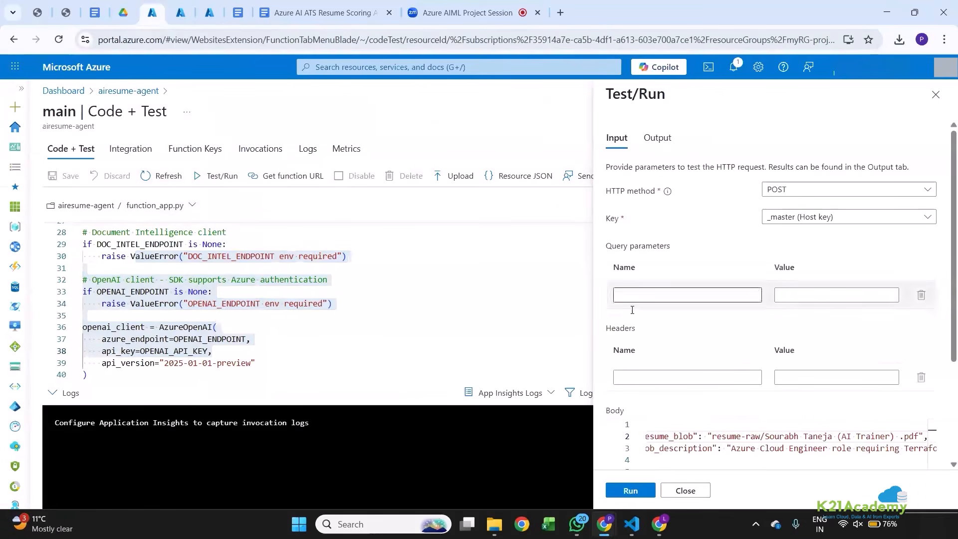
{"action": "left_click", "coordinate": [701, 437]}
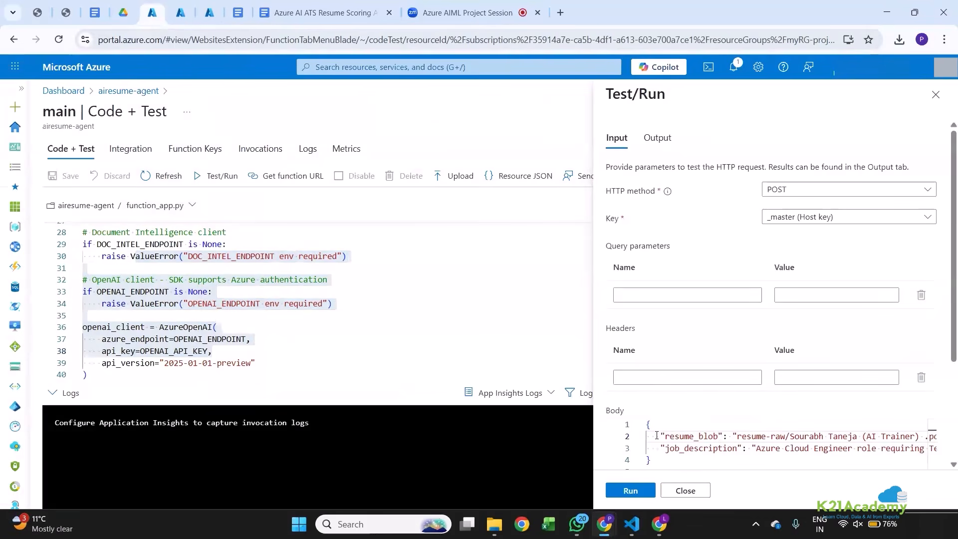
{"action": "left_click_drag", "start_coordinate": [748, 437], "coordinate": [927, 437]}
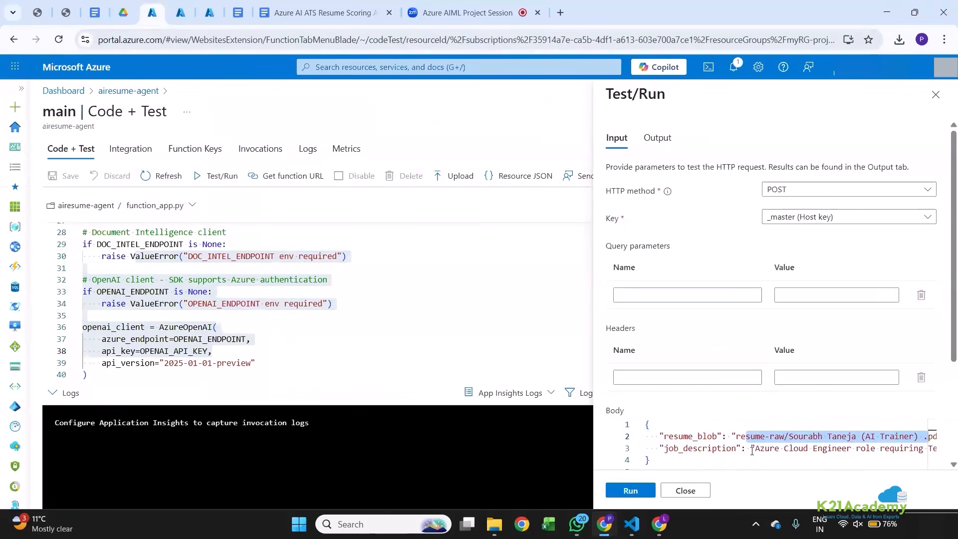
{"action": "left_click_drag", "start_coordinate": [755, 448], "coordinate": [888, 448]}
{"action": "scroll", "coordinate": [887, 449], "scroll_direction": "right", "scroll_amount": 5}
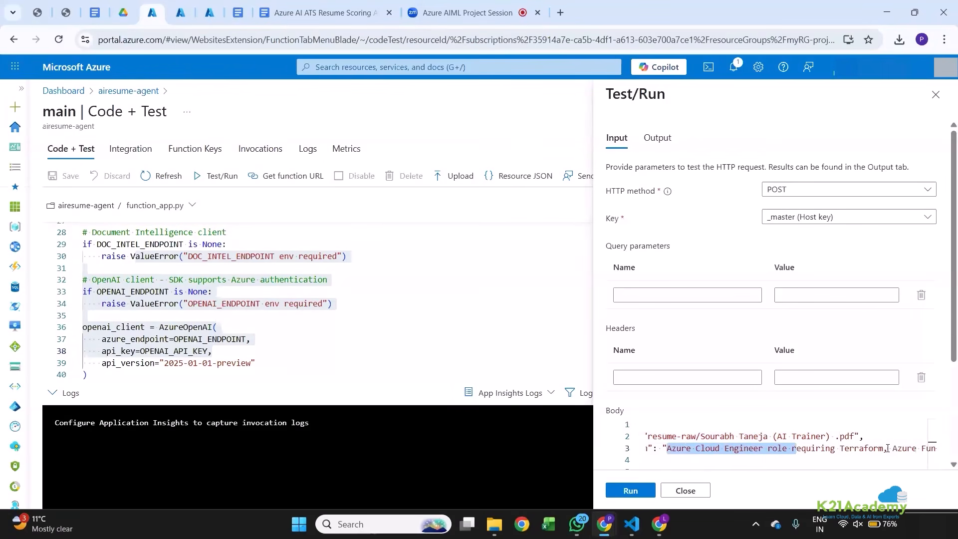
{"action": "scroll", "coordinate": [888, 448], "scroll_direction": "right", "scroll_amount": 5}
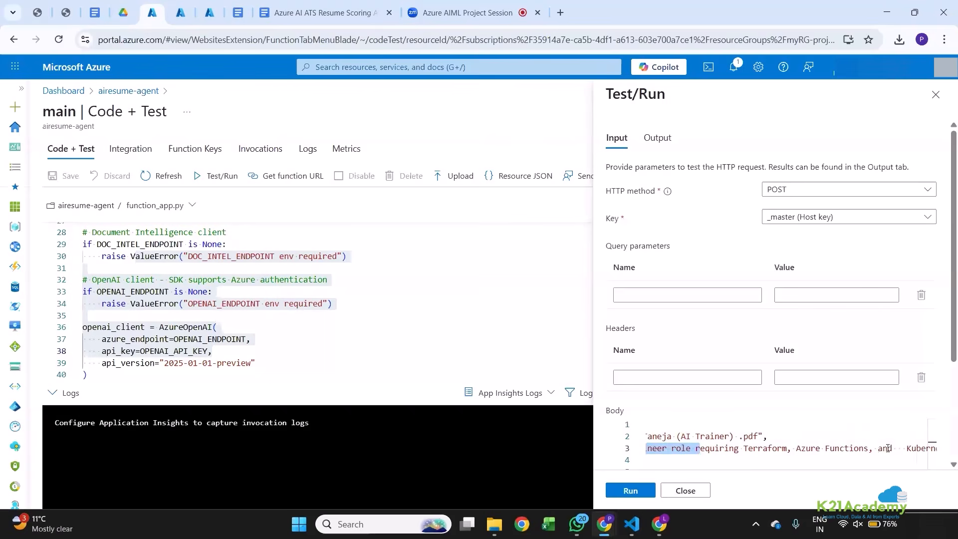
{"action": "scroll", "coordinate": [888, 448], "scroll_direction": "right", "scroll_amount": 1}
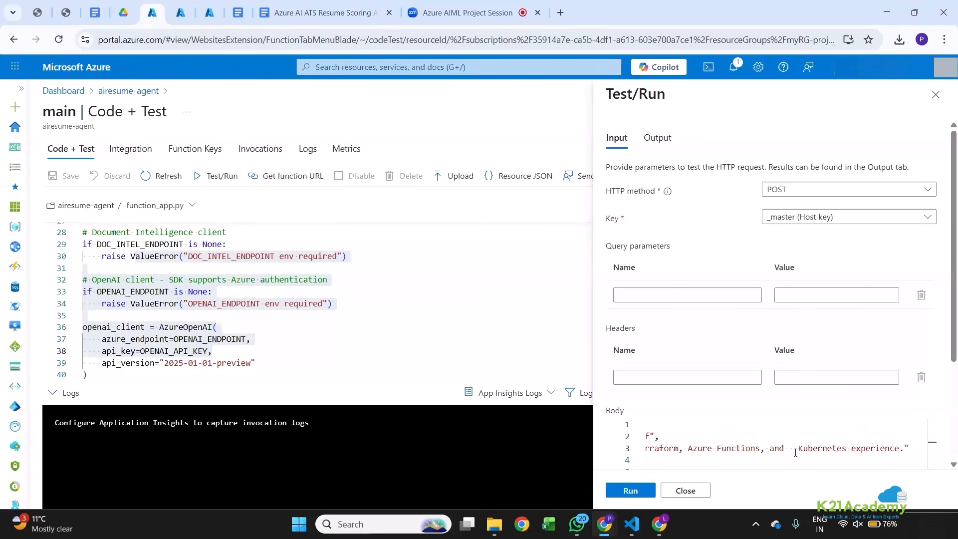
{"action": "scroll", "coordinate": [828, 448], "scroll_direction": "left", "scroll_amount": 8}
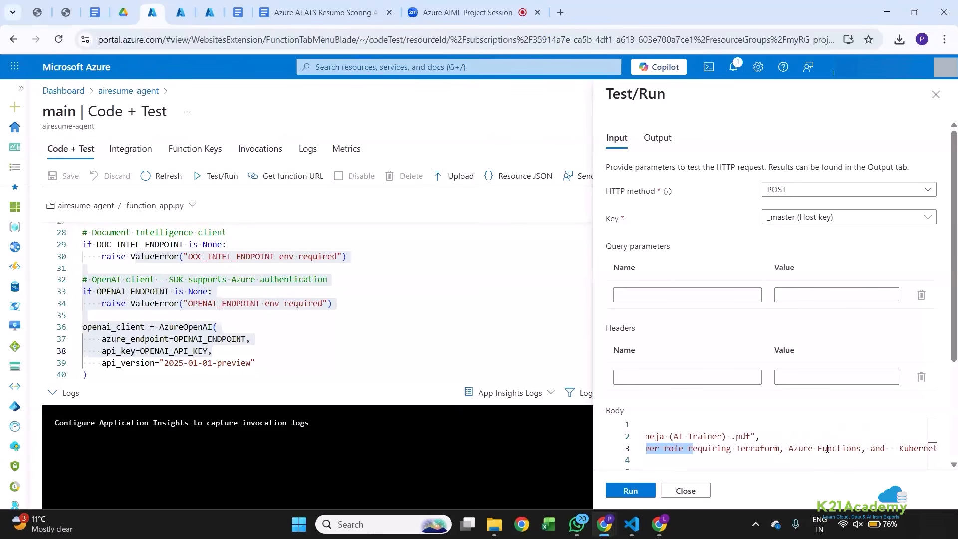
{"action": "scroll", "coordinate": [790, 448], "scroll_direction": "left", "scroll_amount": 5}
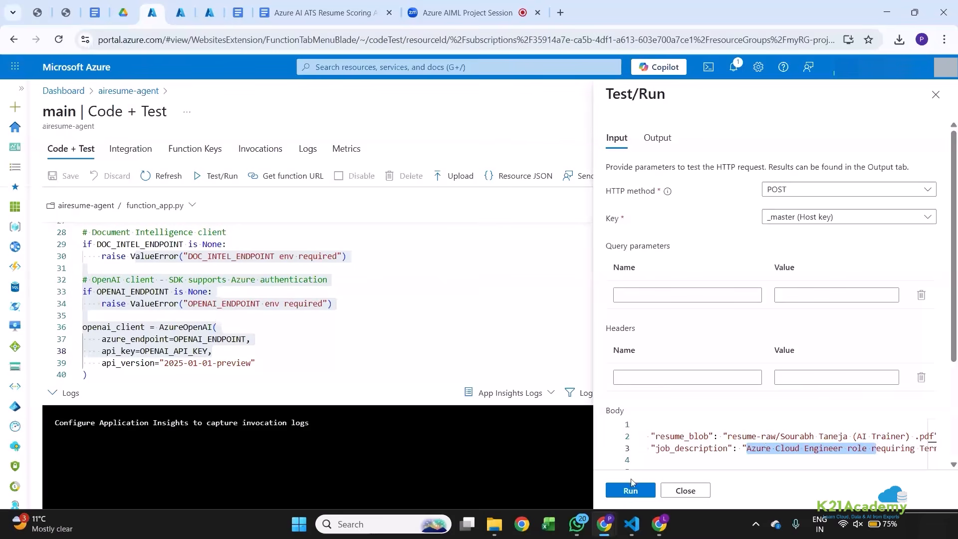
{"action": "left_click", "coordinate": [631, 491]}
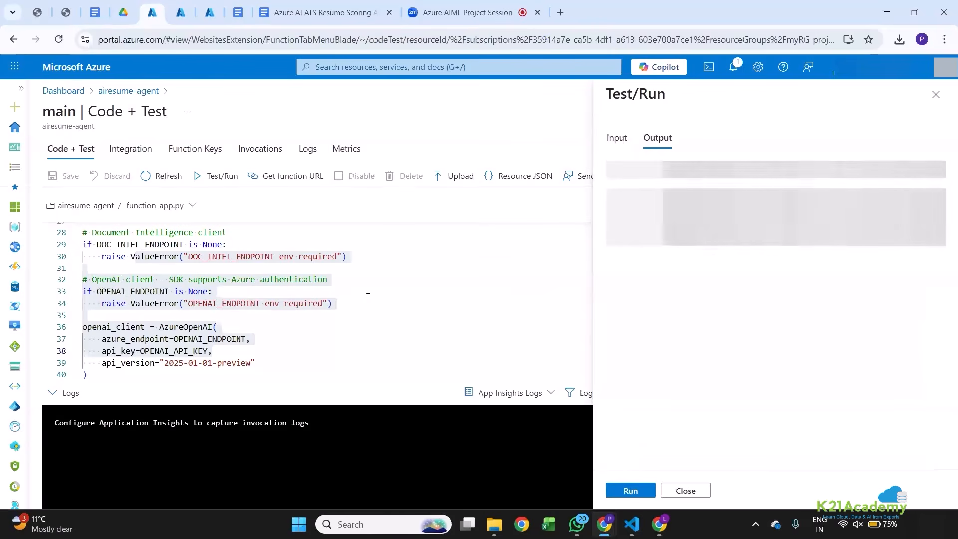
{"action": "left_click", "coordinate": [184, 280]}
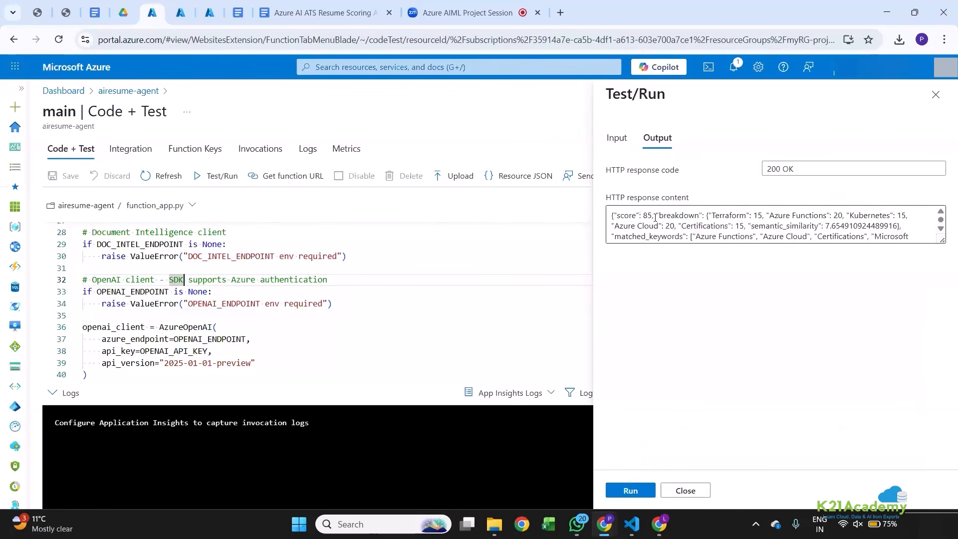
Step: Examine the score, per-skill breakdown and semantic_similarity value in the HTTP response content
{"action": "left_click_drag", "start_coordinate": [633, 216], "coordinate": [653, 215]}
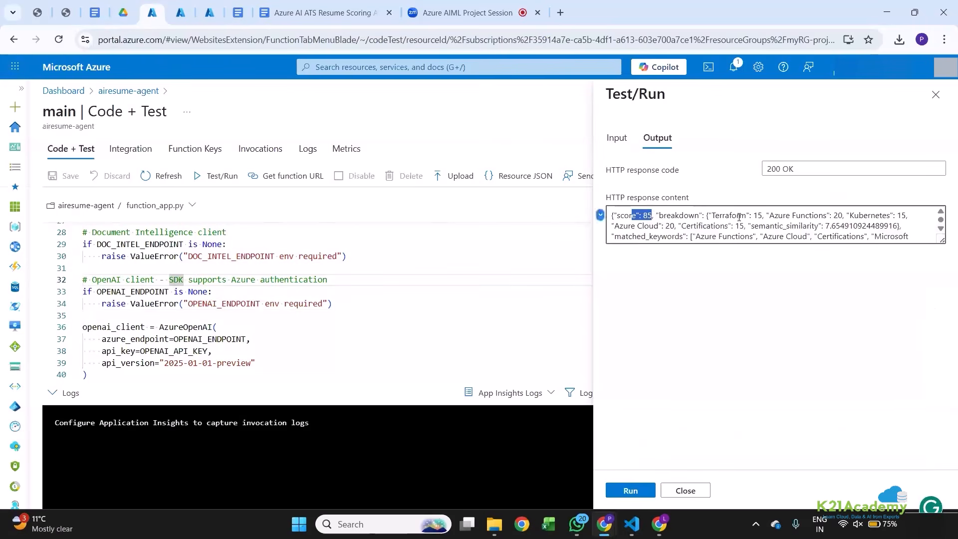
{"action": "left_click_drag", "start_coordinate": [740, 216], "coordinate": [882, 236]}
{"action": "left_click", "coordinate": [764, 238]}
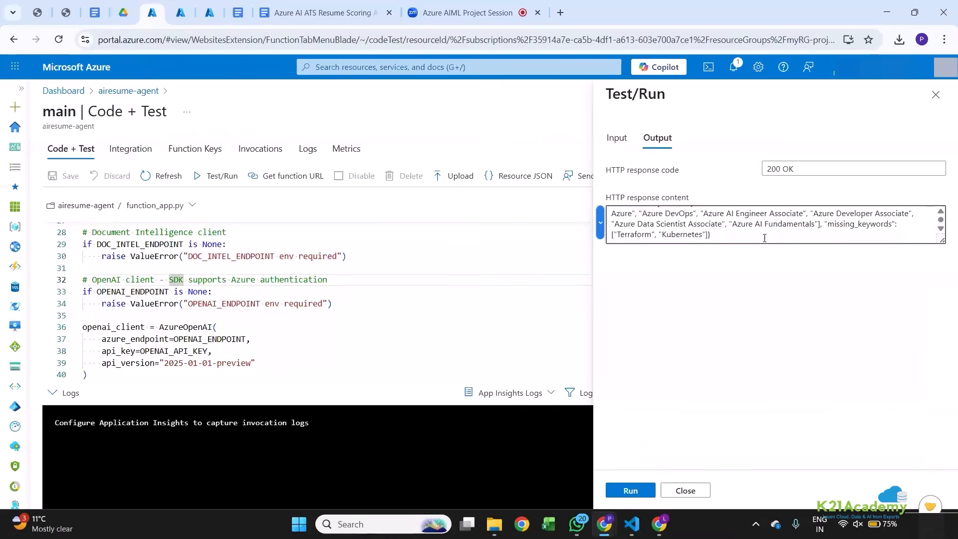
{"action": "scroll", "coordinate": [757, 235], "scroll_direction": "up", "scroll_amount": 2}
{"action": "left_click_drag", "start_coordinate": [670, 219], "coordinate": [871, 219]}
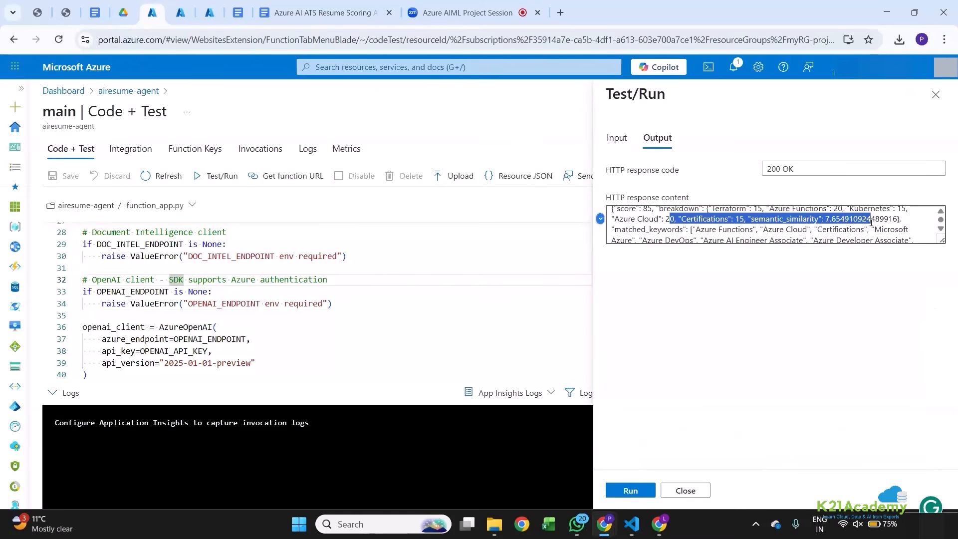
{"action": "left_click", "coordinate": [831, 221]}
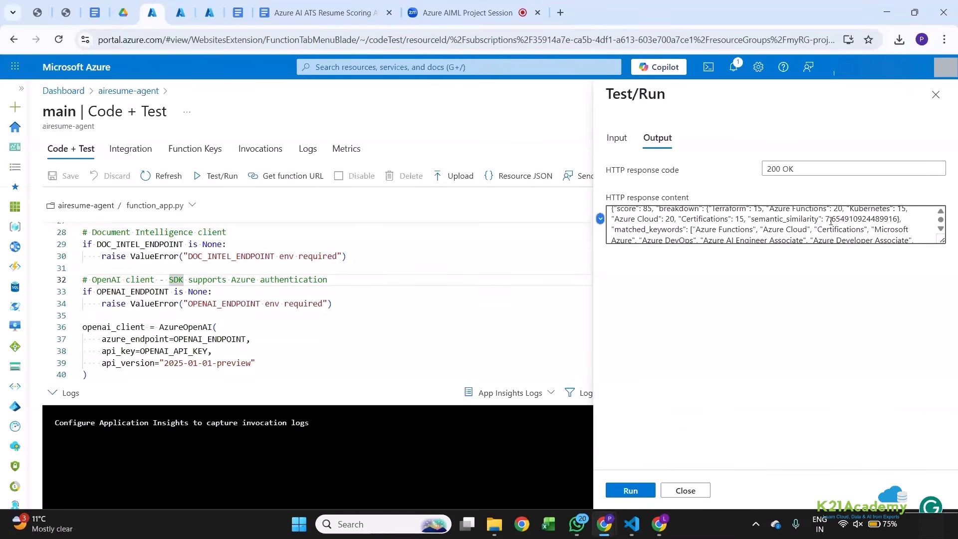
{"action": "left_click_drag", "start_coordinate": [787, 218], "coordinate": [902, 219]}
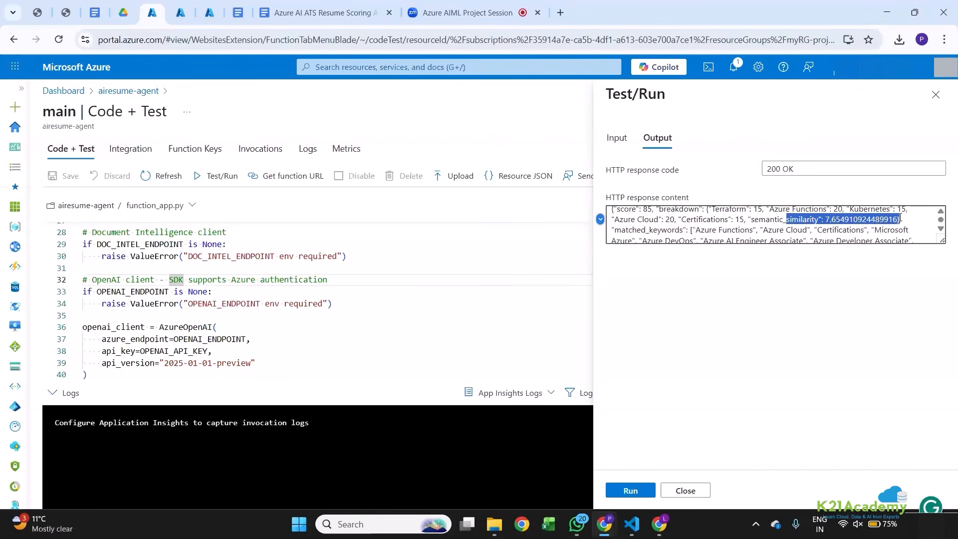
{"action": "left_click", "coordinate": [845, 219]}
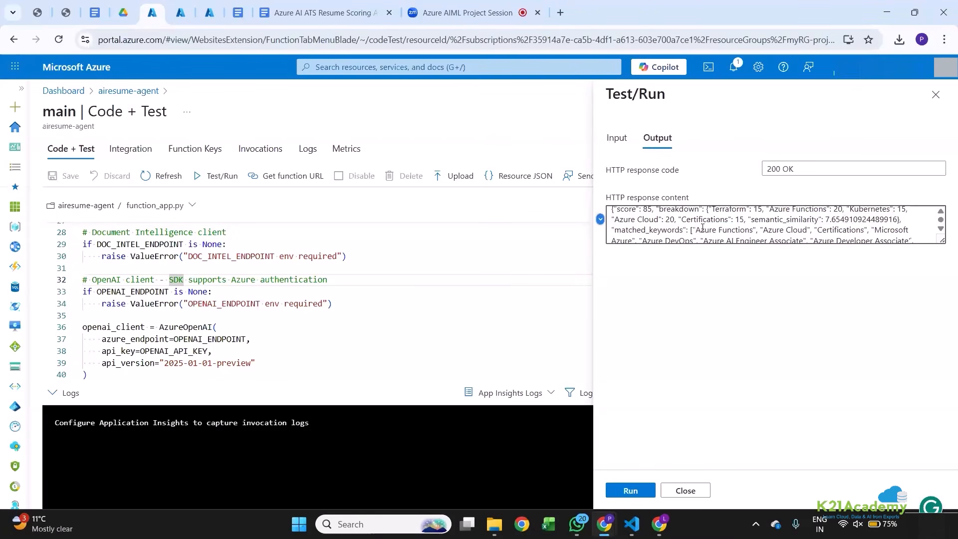
Step: Examine the matched_keywords and missing_keywords lists in the HTTP response content
{"action": "left_click_drag", "start_coordinate": [701, 230], "coordinate": [834, 232]}
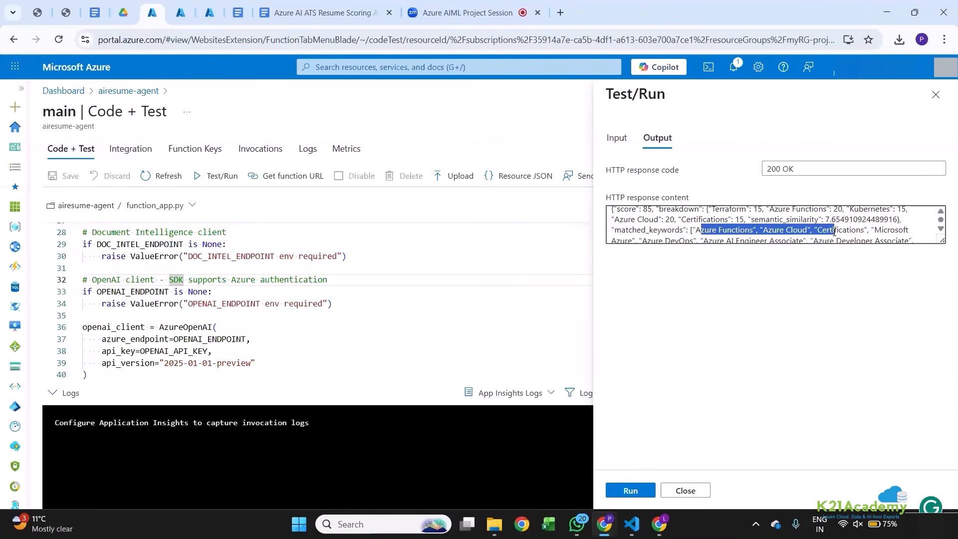
{"action": "scroll", "coordinate": [835, 232], "scroll_direction": "down", "scroll_amount": 1}
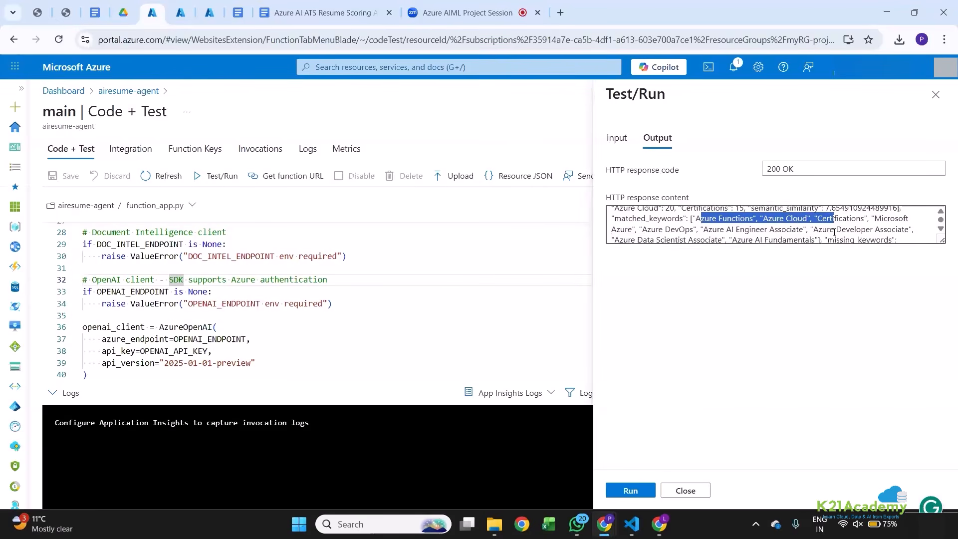
{"action": "scroll", "coordinate": [834, 232], "scroll_direction": "down", "scroll_amount": 2}
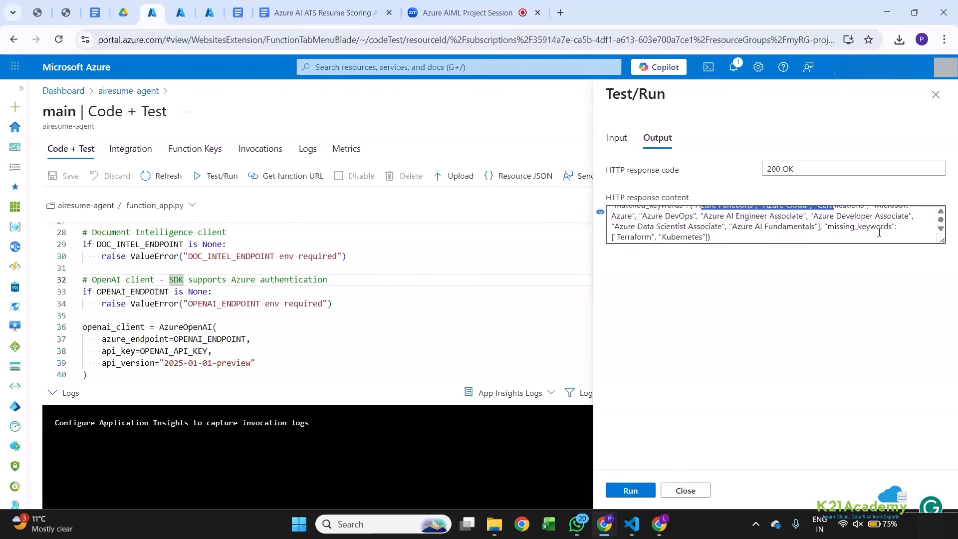
{"action": "left_click_drag", "start_coordinate": [777, 226], "coordinate": [733, 216]}
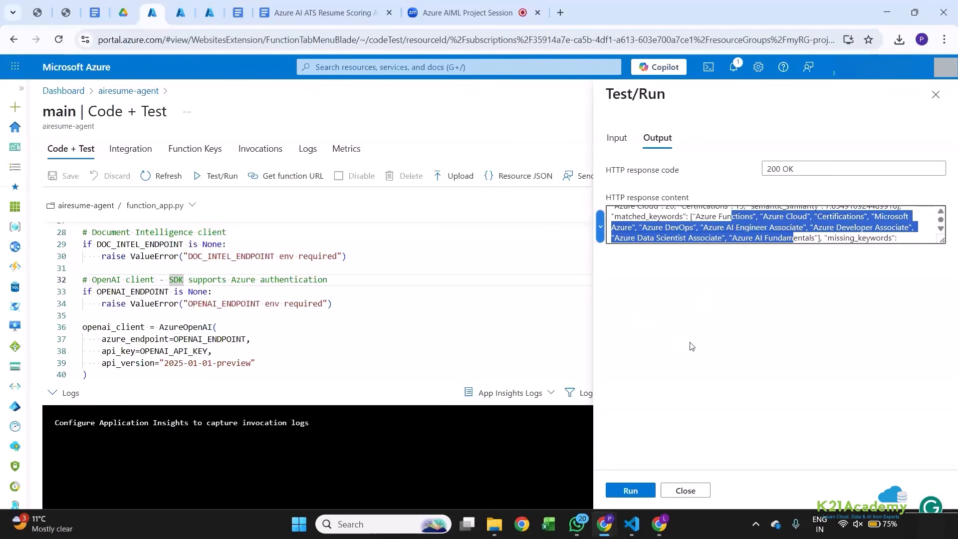
{"action": "left_click", "coordinate": [659, 343]}
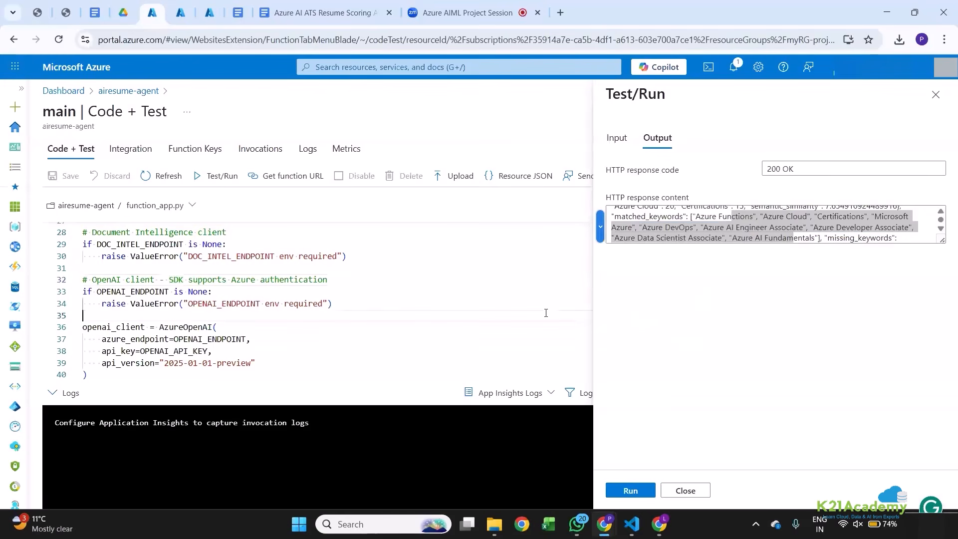
Step: Reopen the test input, switch to the resume-raw container, close the resume blob's details and return to the strgac26 container list
{"action": "left_click", "coordinate": [618, 142]}
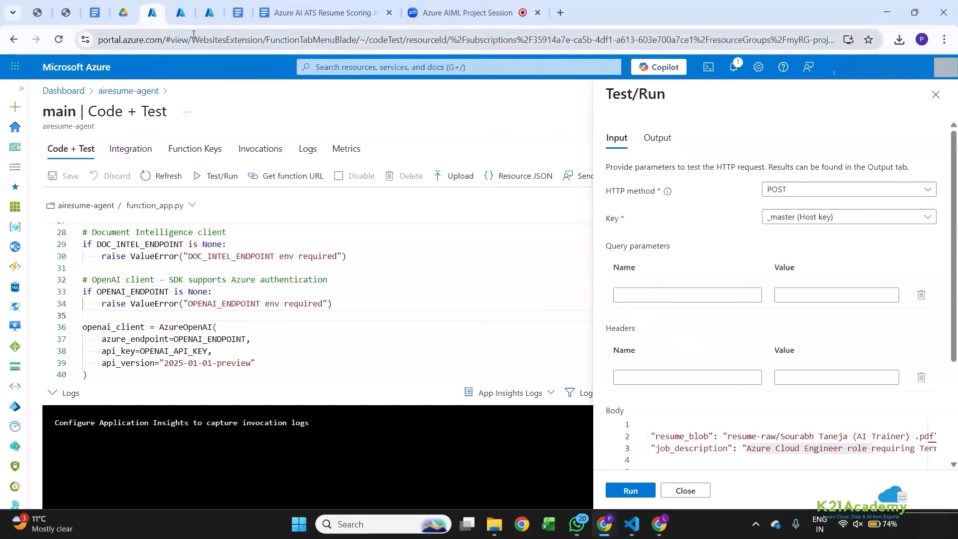
{"action": "left_click", "coordinate": [178, 18]}
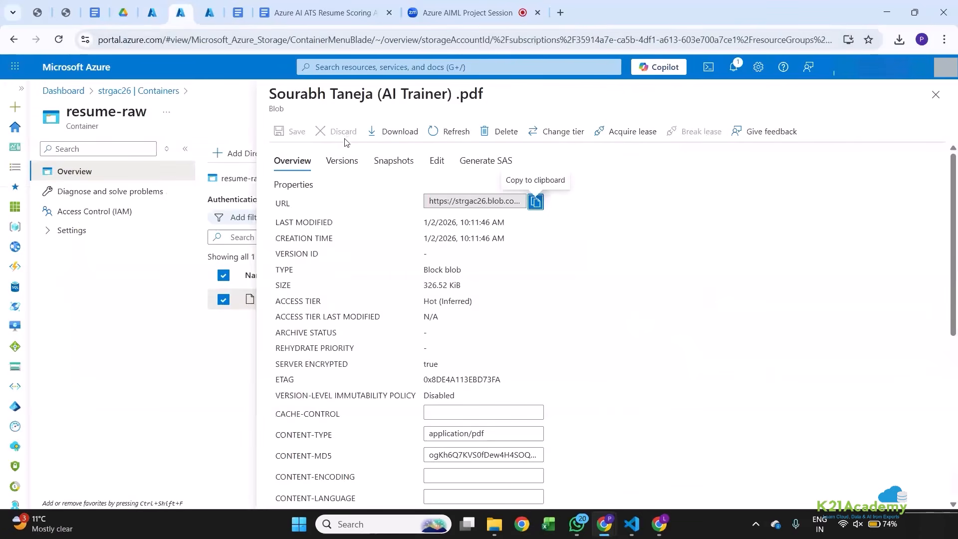
{"action": "left_click", "coordinate": [935, 94]}
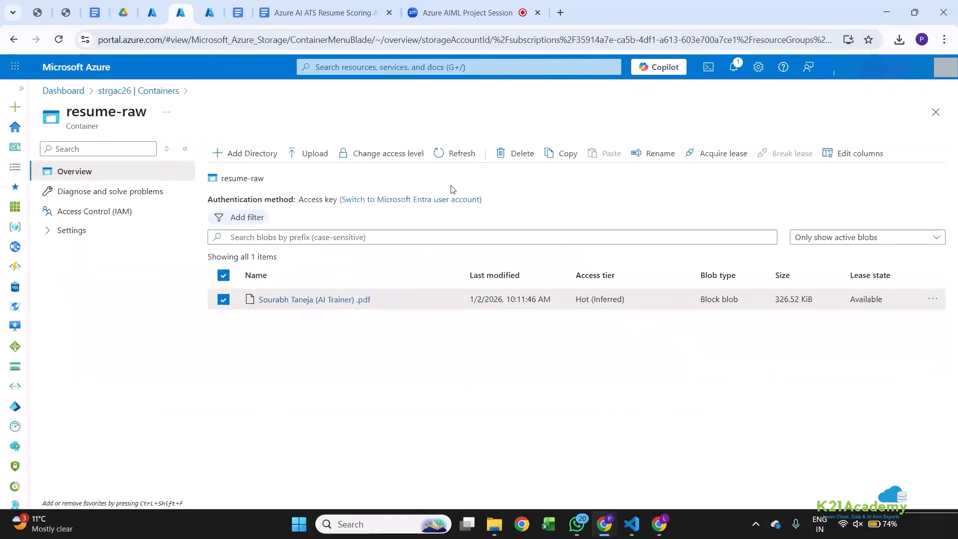
{"action": "left_click", "coordinate": [120, 94]}
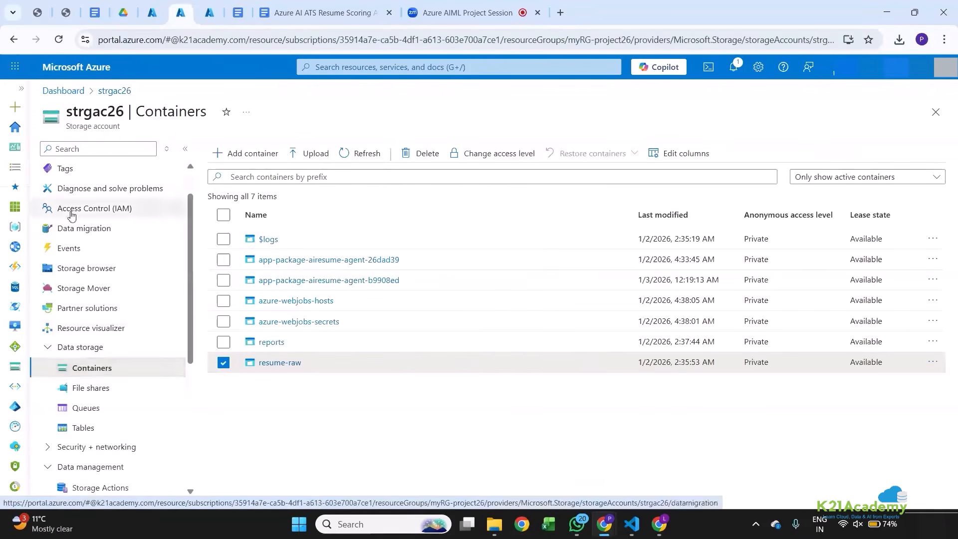
Step: View the overview of the ai-resume-openai26 Azure OpenAI resource and switch to the Azure AI ATS Resume Scoring document
{"action": "left_click", "coordinate": [209, 13]}
{"action": "left_click_drag", "start_coordinate": [66, 105], "coordinate": [54, 126]}
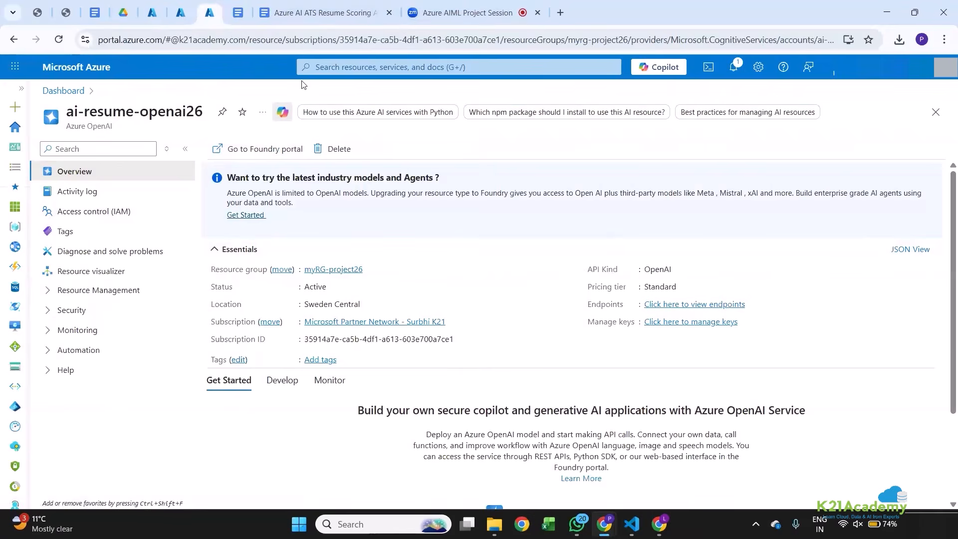
{"action": "left_click", "coordinate": [348, 15]}
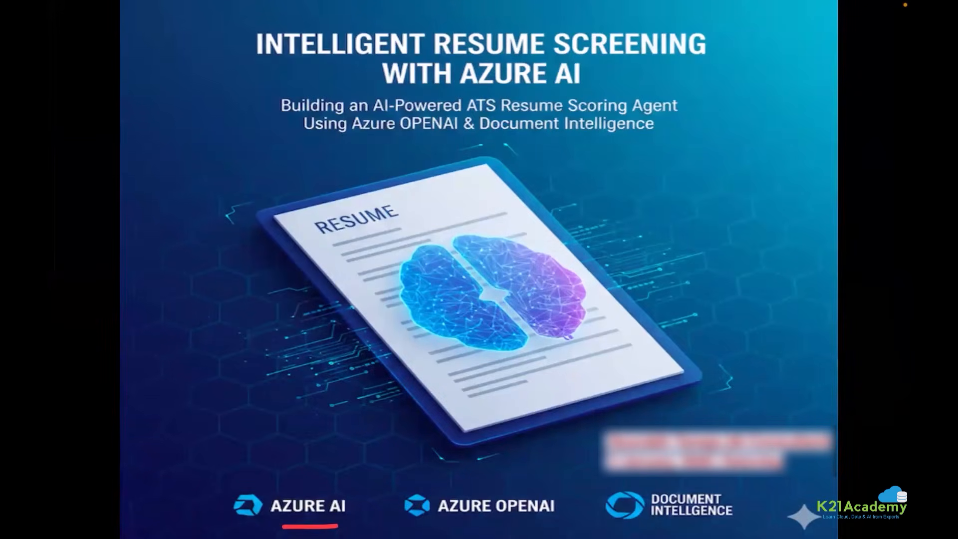
{"action": "key", "text": "Right"}
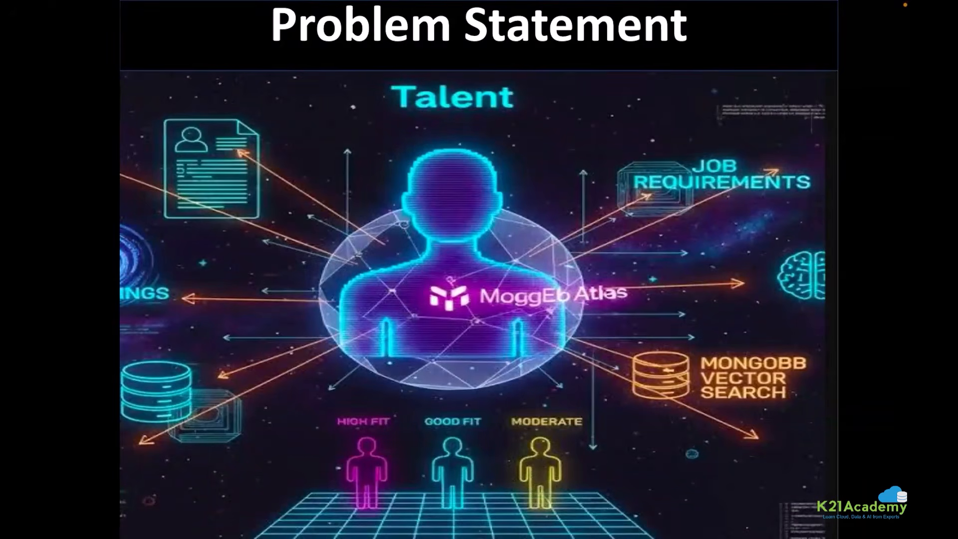
{"action": "key", "text": "Right"}
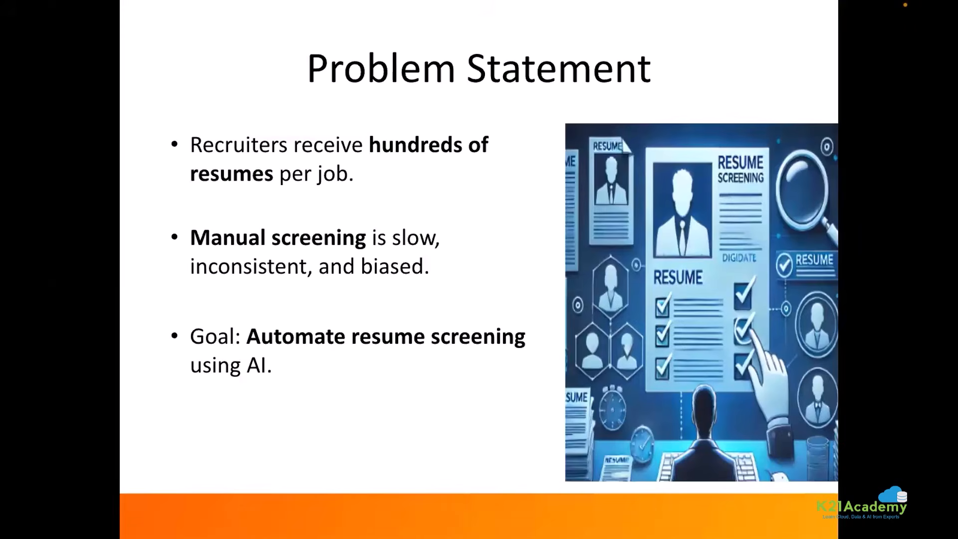
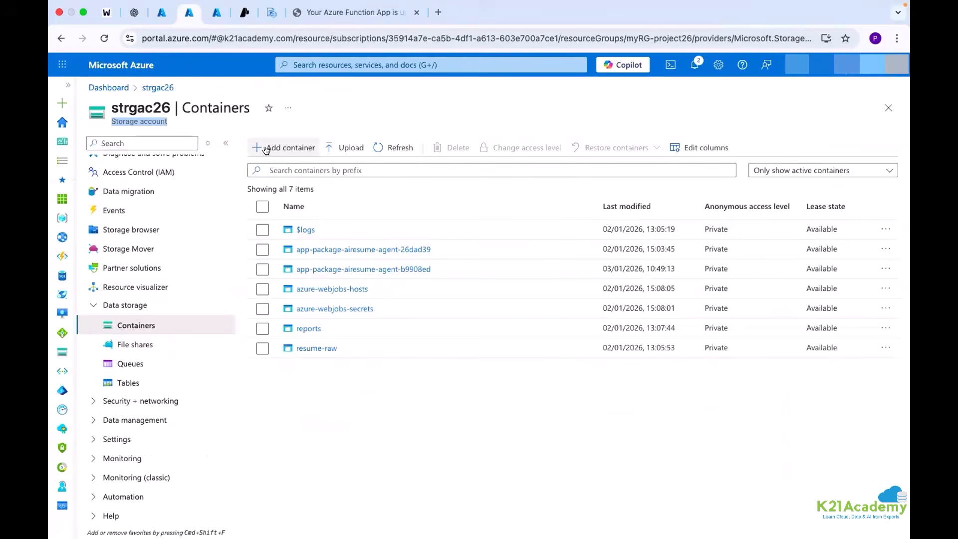
Step: Create a new container named democontainer in the strgac26 storage account
{"action": "scroll", "coordinate": [263, 147], "scroll_direction": "up", "scroll_amount": 5}
{"action": "scroll", "coordinate": [262, 149], "scroll_direction": "down", "scroll_amount": 5}
{"action": "left_click", "coordinate": [262, 148]}
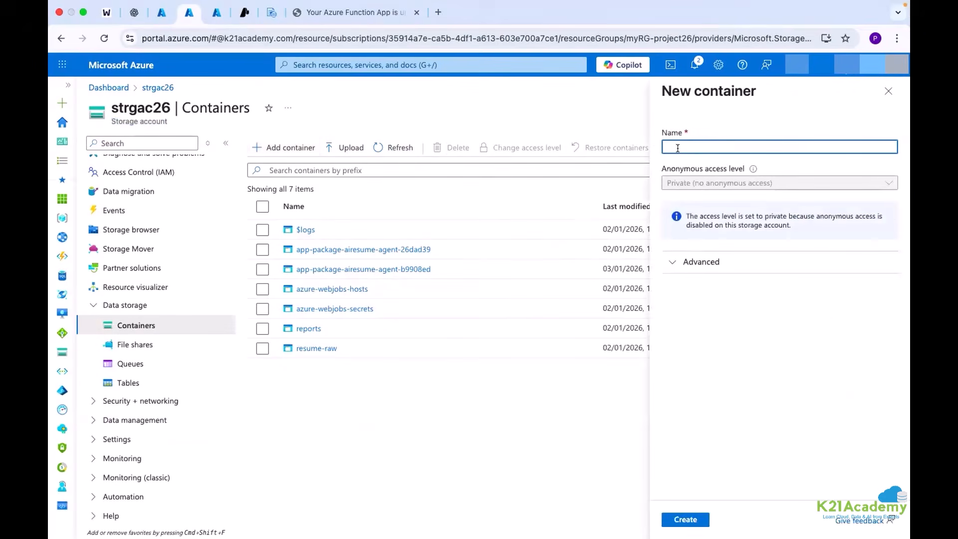
{"action": "type", "text": "Demo_container"}
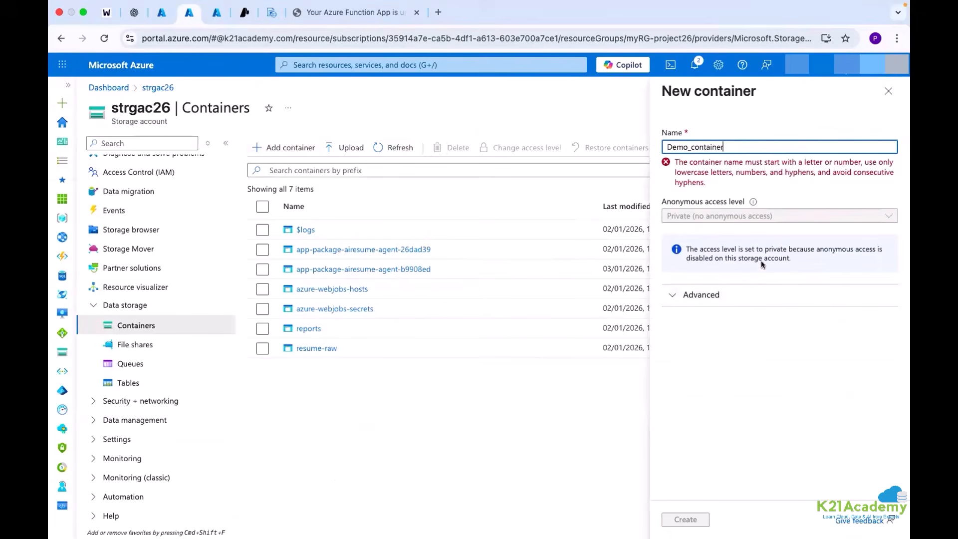
{"action": "left_click", "coordinate": [690, 147]}
{"action": "key", "text": "BackSpace"}
{"action": "left_click", "coordinate": [671, 147]}
{"action": "key", "text": "BackSpace"}
{"action": "type", "text": "d"}
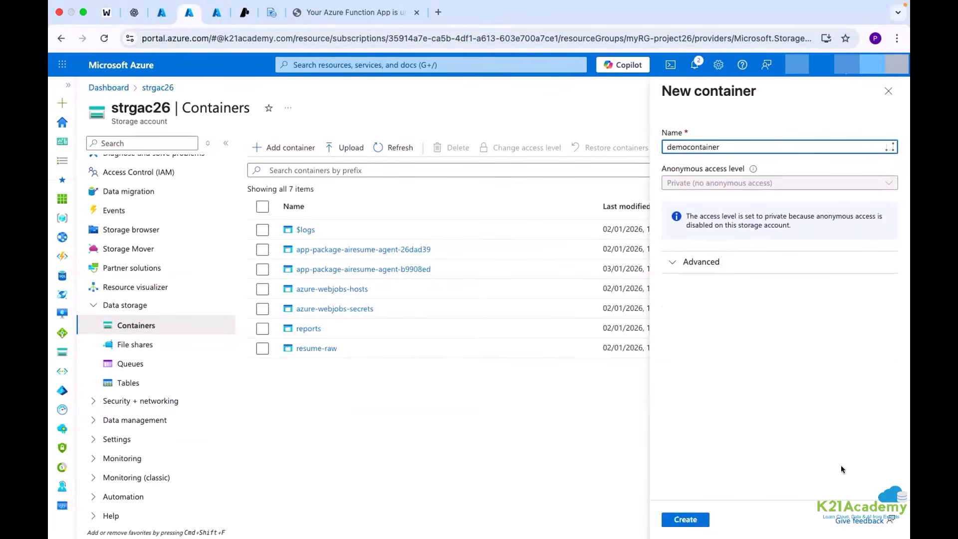
{"action": "left_click", "coordinate": [688, 520]}
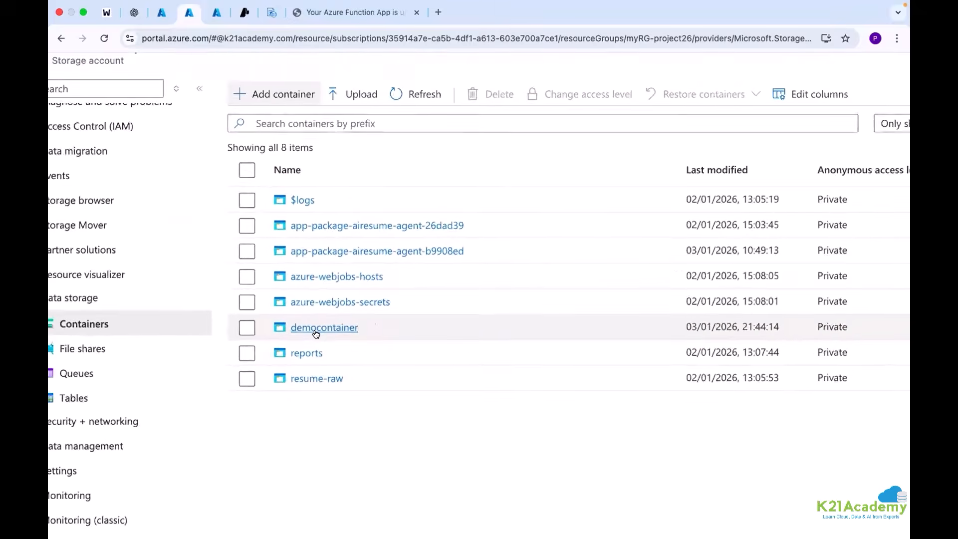
Step: View the contents of democontainer and the report blob in the reports container, returning to the container list
{"action": "left_click", "coordinate": [316, 332]}
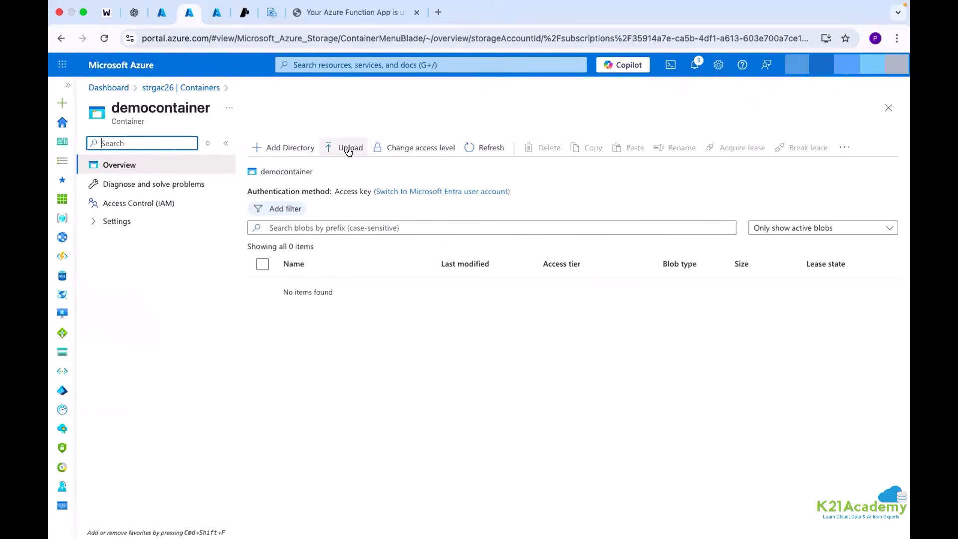
{"action": "left_click", "coordinate": [180, 87]}
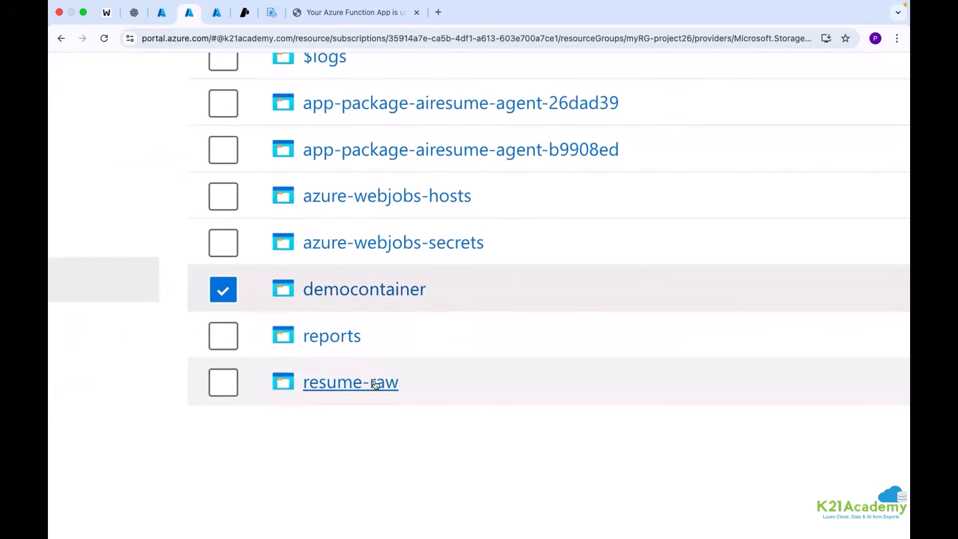
{"action": "left_click", "coordinate": [337, 340]}
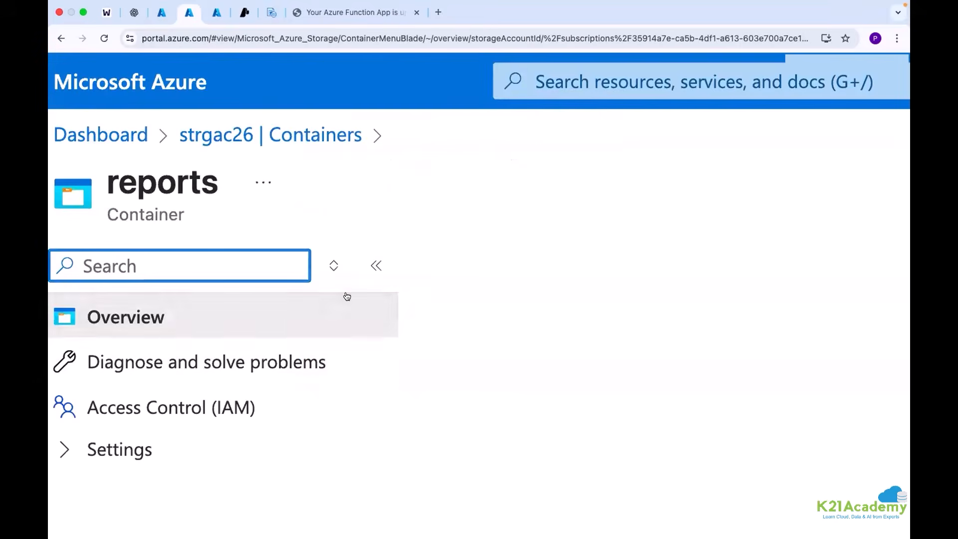
{"action": "key", "text": "super+0"}
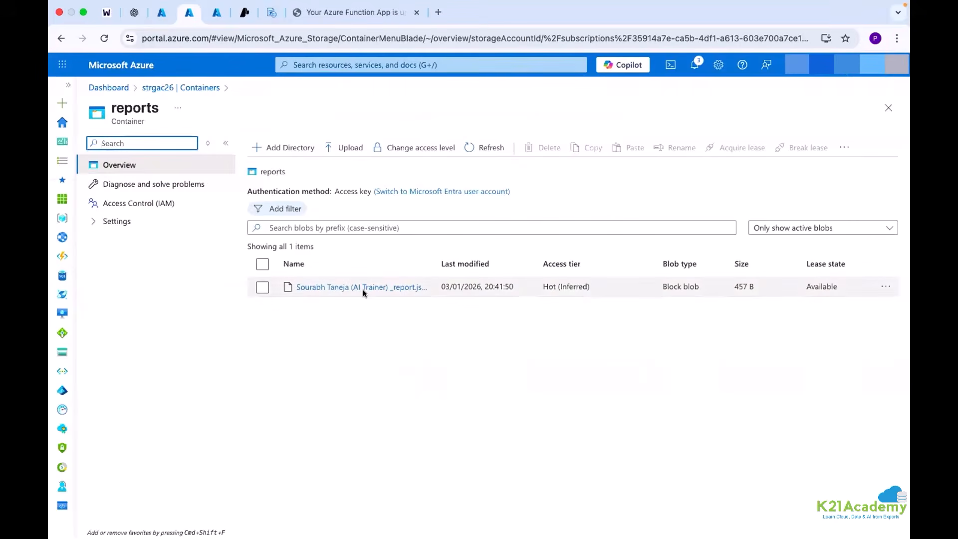
{"action": "scroll", "coordinate": [363, 290], "scroll_direction": "up", "scroll_amount": 5}
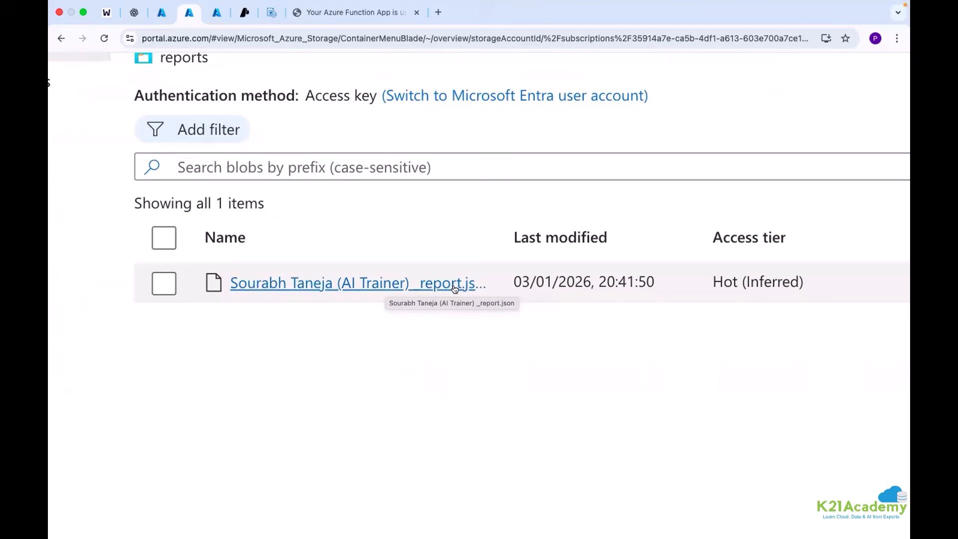
{"action": "key", "text": "super+0"}
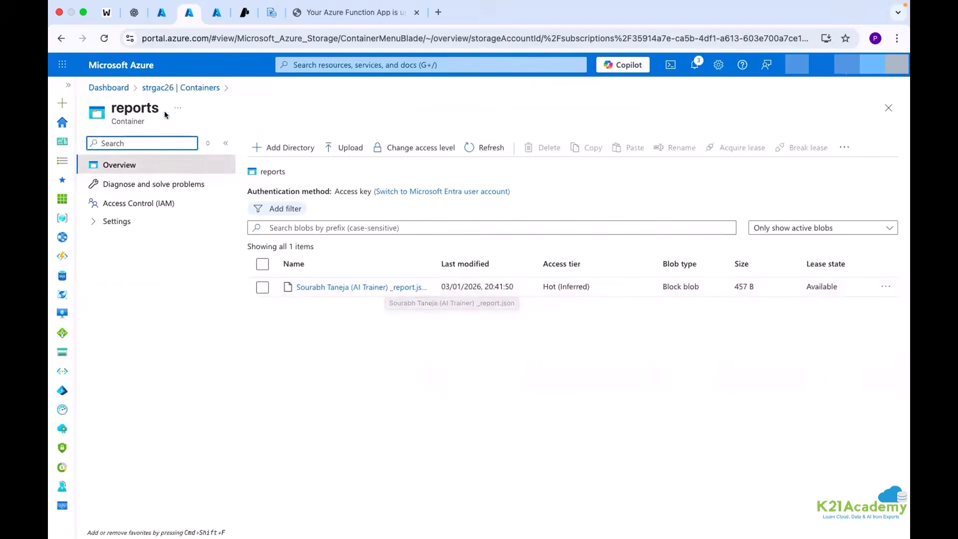
{"action": "left_click", "coordinate": [181, 88]}
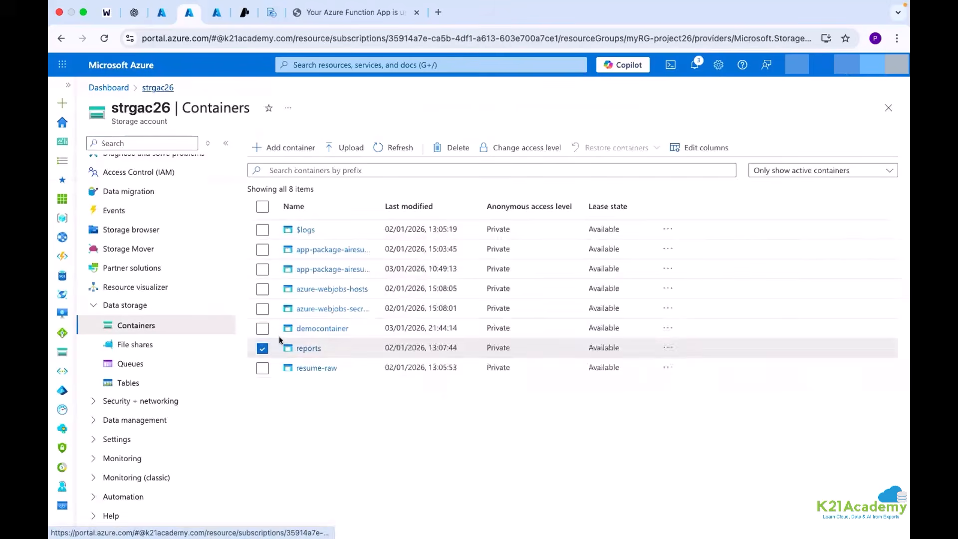
Step: Open the resume-raw container and view its blob upload options without uploading a file
{"action": "left_click", "coordinate": [310, 368]}
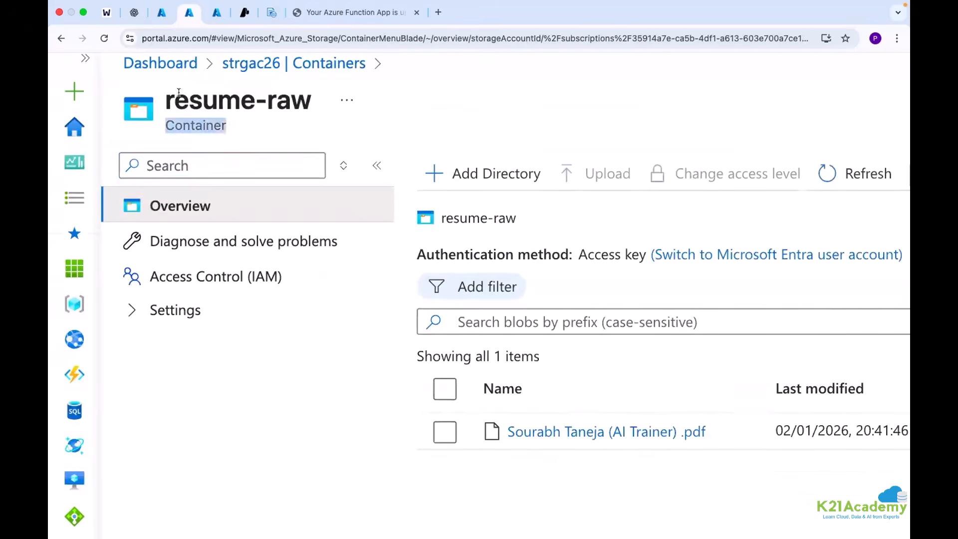
{"action": "left_click_drag", "start_coordinate": [315, 102], "coordinate": [159, 101]}
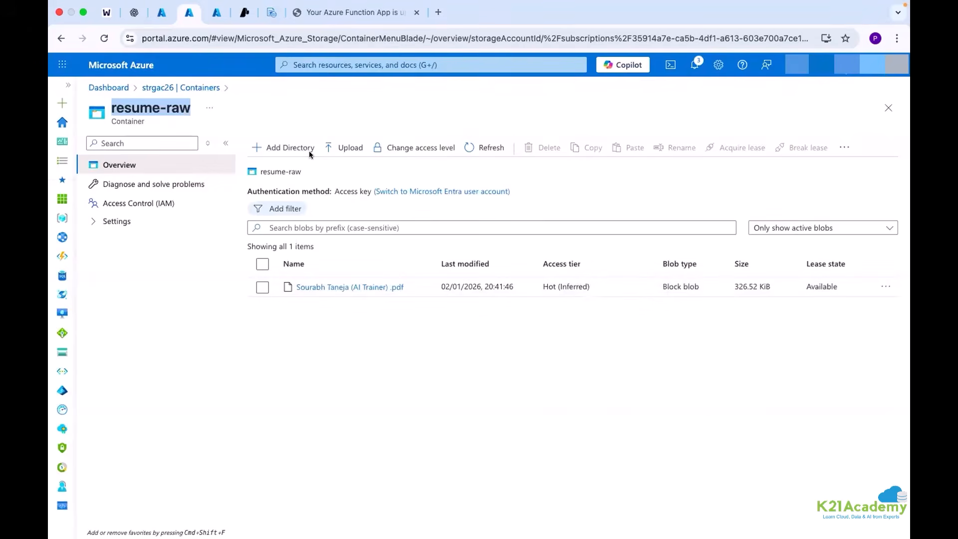
{"action": "left_click", "coordinate": [345, 148]}
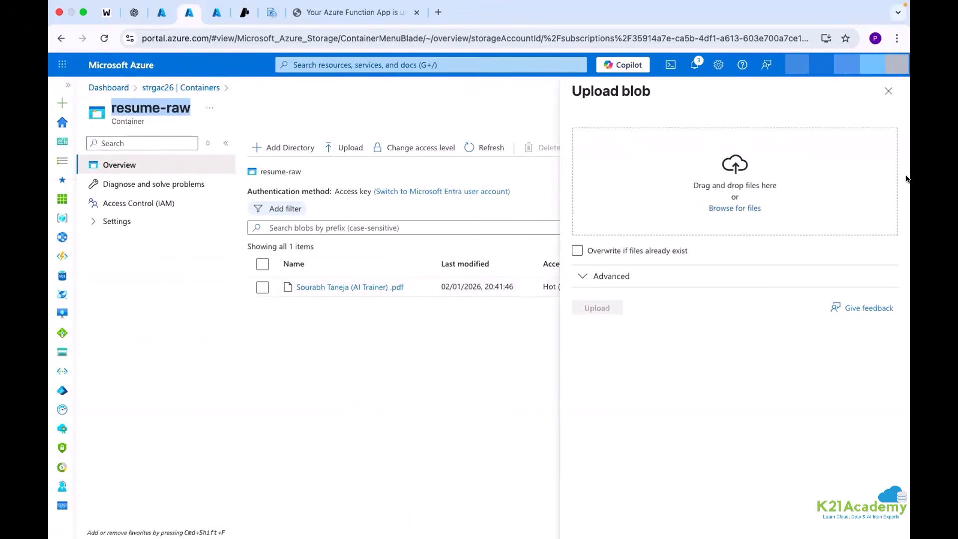
{"action": "left_click", "coordinate": [889, 93]}
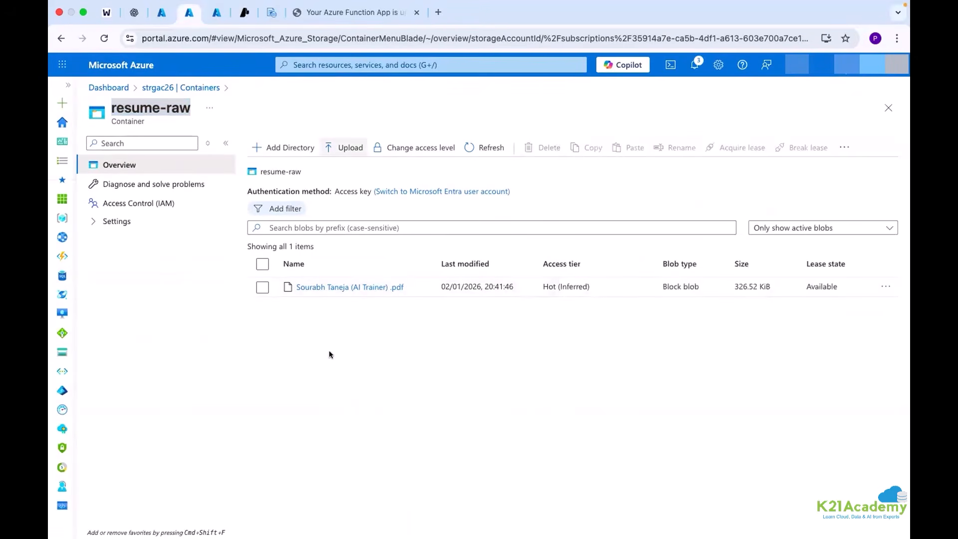
Step: Open the details of the resume PDF in resume-raw and copy its blob URL
{"action": "left_click", "coordinate": [323, 288]}
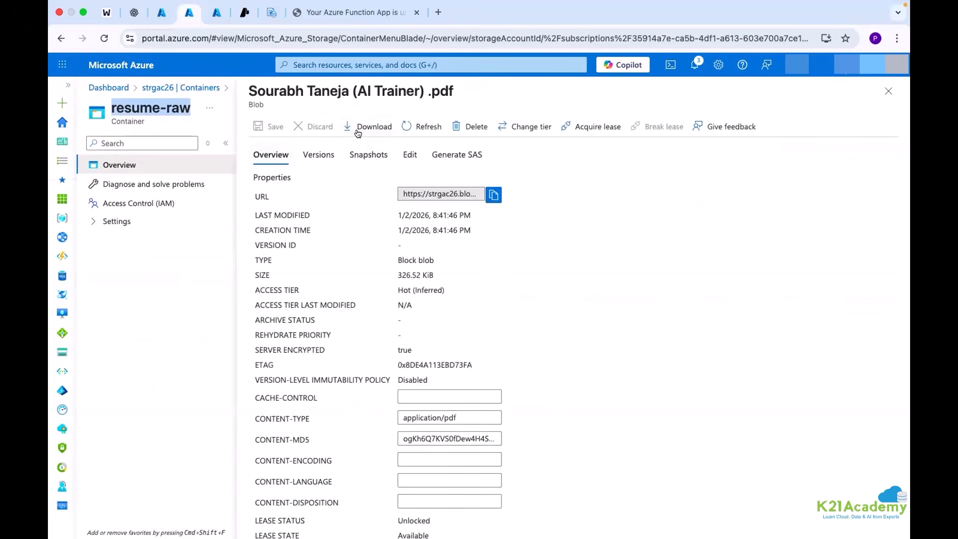
{"action": "scroll", "coordinate": [357, 133], "scroll_direction": "up", "scroll_amount": 5}
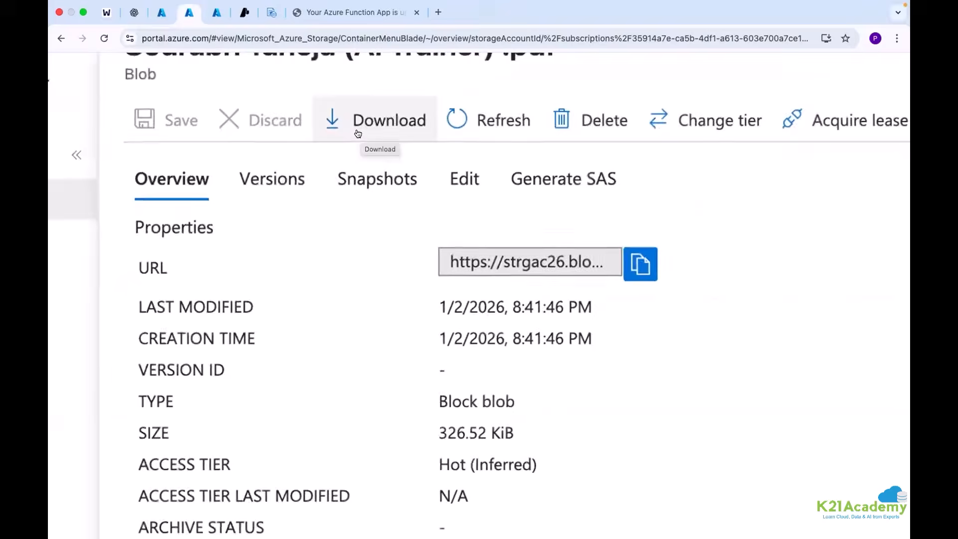
{"action": "scroll", "coordinate": [358, 133], "scroll_direction": "down", "scroll_amount": 5}
{"action": "left_click_drag", "start_coordinate": [249, 92], "coordinate": [424, 93]}
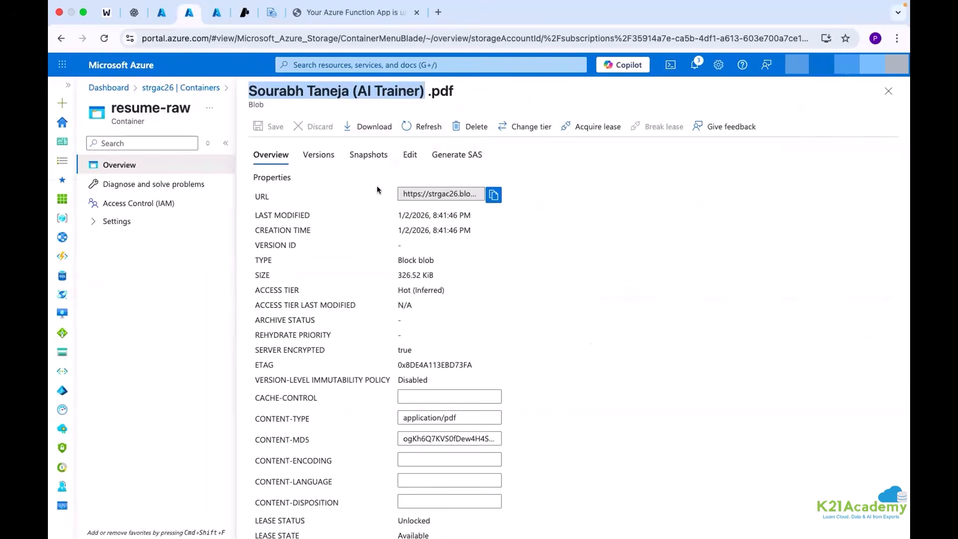
{"action": "left_click", "coordinate": [491, 195]}
{"action": "left_click_drag", "start_coordinate": [255, 194], "coordinate": [467, 190]}
{"action": "left_click", "coordinate": [492, 197]}
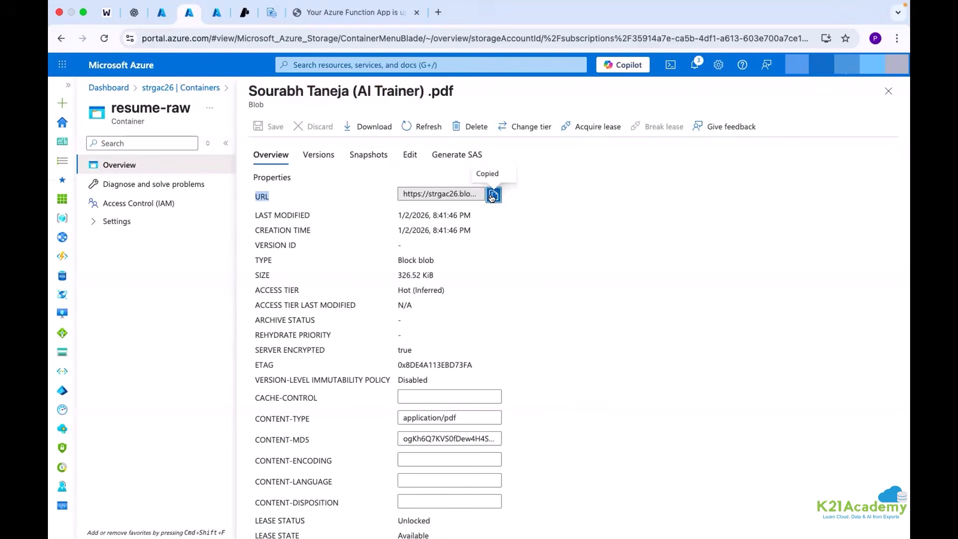
Step: Paste the copied blob URL into a new browser tab and examine its storage account, container and file name parts
{"action": "left_click", "coordinate": [437, 13]}
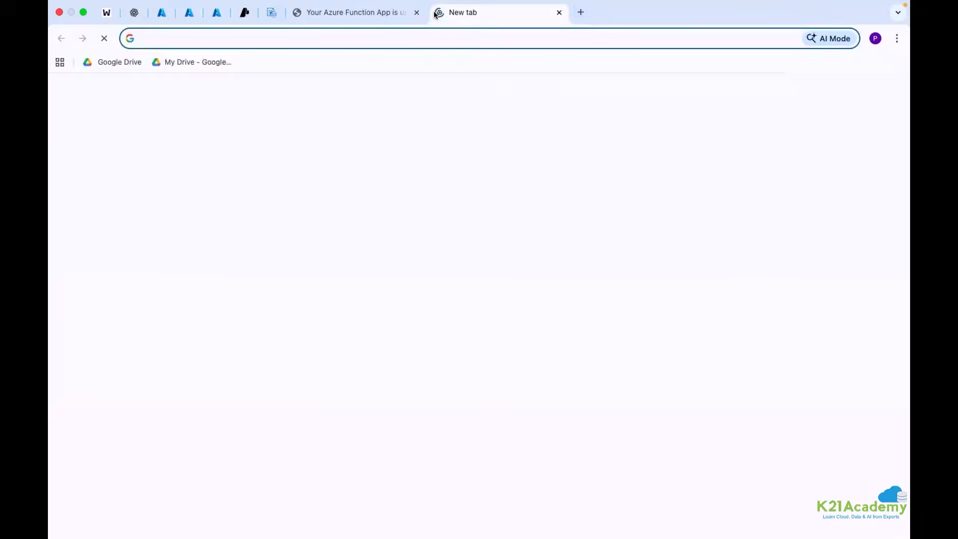
{"action": "key", "text": "super+v"}
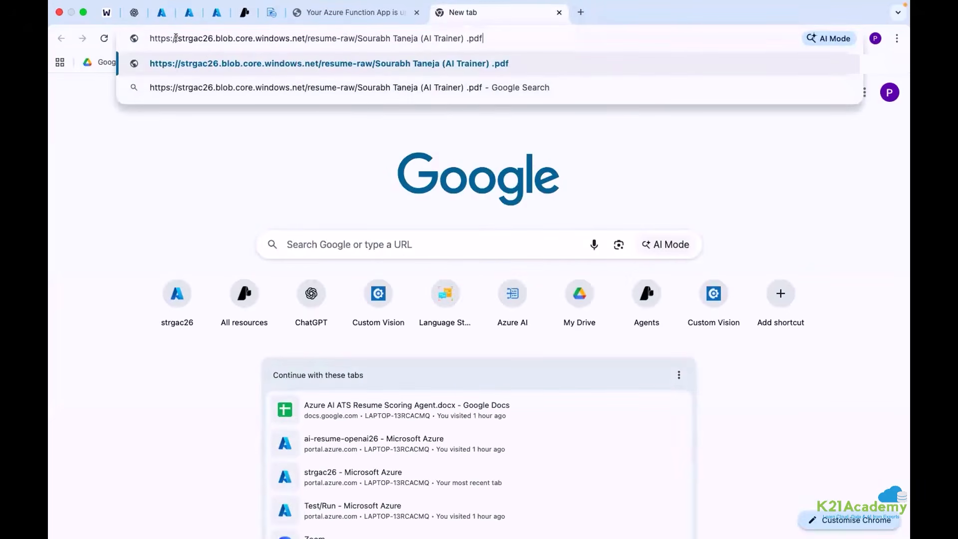
{"action": "left_click_drag", "start_coordinate": [176, 38], "coordinate": [211, 39]}
{"action": "double_click", "coordinate": [222, 39]}
{"action": "left_click_drag", "start_coordinate": [236, 39], "coordinate": [304, 38]}
{"action": "left_click", "coordinate": [305, 38]}
{"action": "left_click", "coordinate": [149, 38], "text": "shift"}
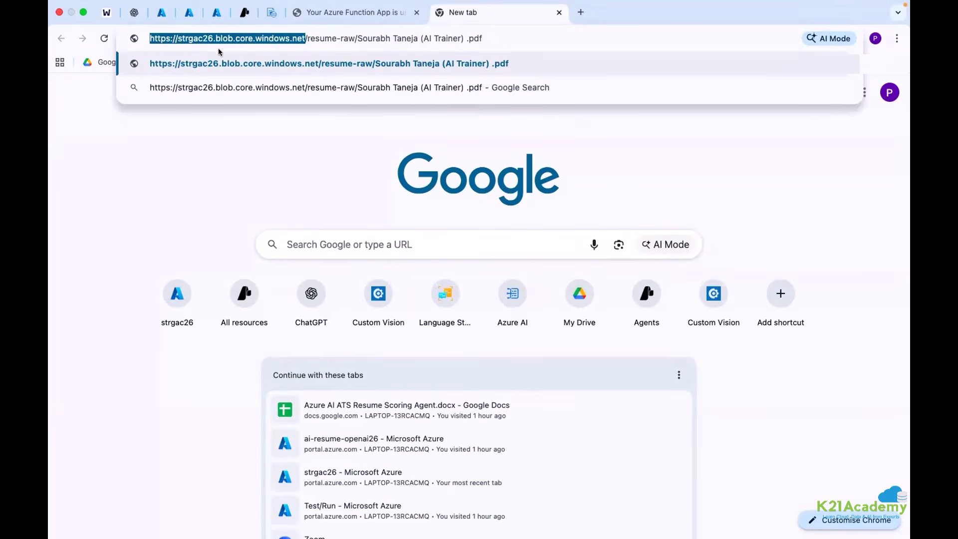
{"action": "left_click", "coordinate": [305, 38]}
{"action": "left_click_drag", "start_coordinate": [307, 38], "coordinate": [325, 39]}
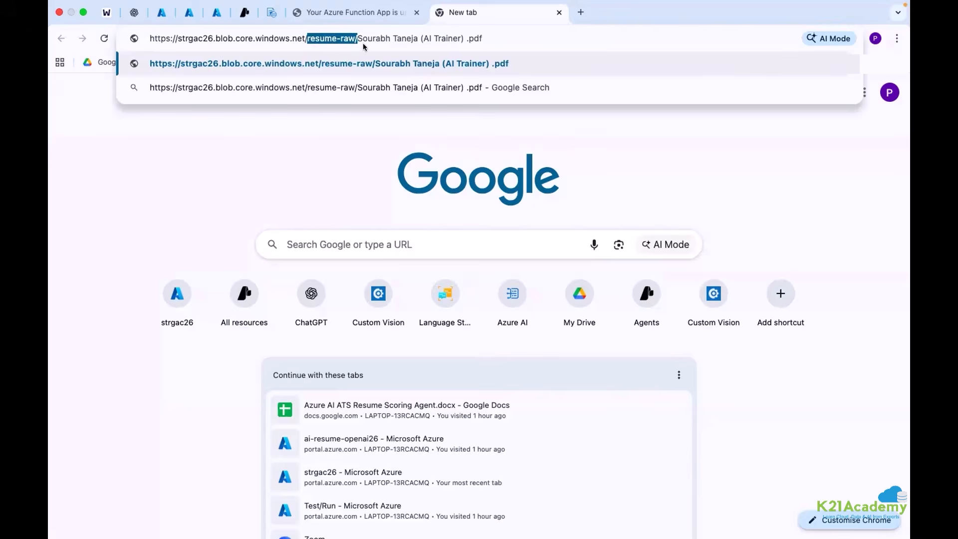
{"action": "key", "text": "Right"}
{"action": "left_click_drag", "start_coordinate": [380, 38], "coordinate": [483, 38]}
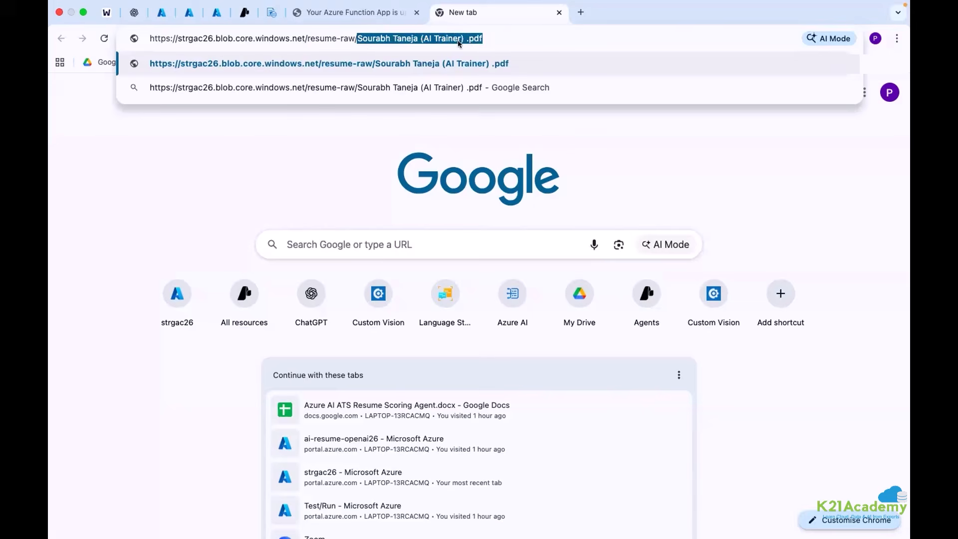
{"action": "left_click", "coordinate": [465, 39]}
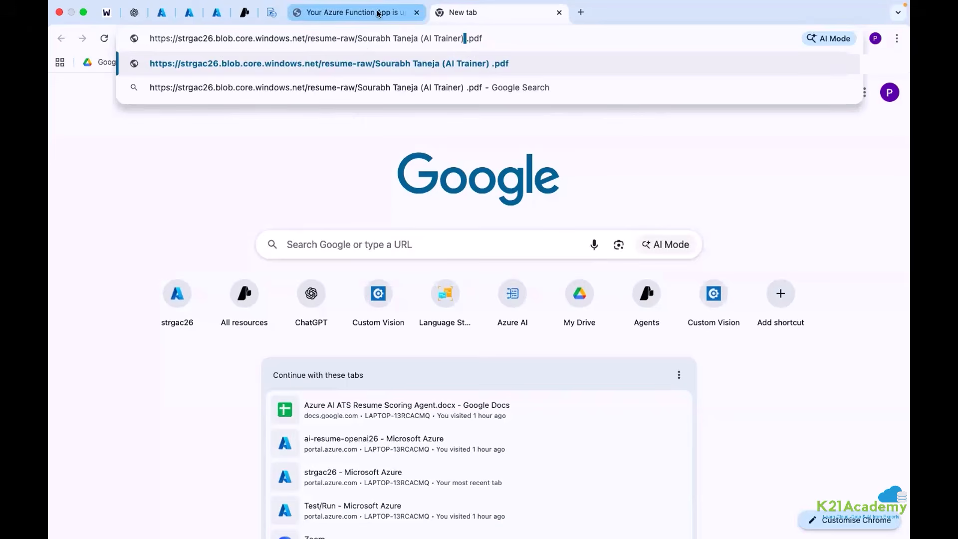
Step: Return to the storage account page, close the resume blob's details and go back to the strgac26 container list
{"action": "left_click", "coordinate": [169, 16]}
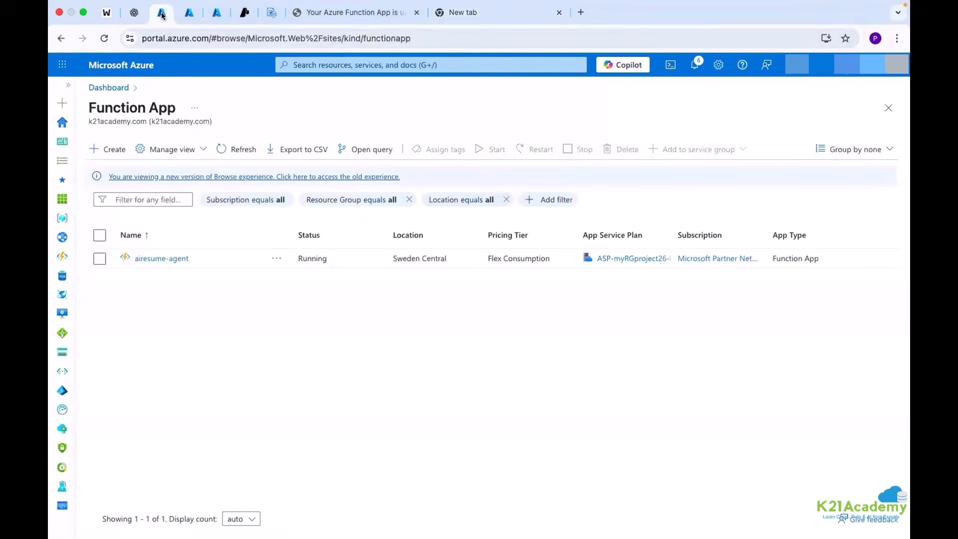
{"action": "left_click", "coordinate": [189, 19]}
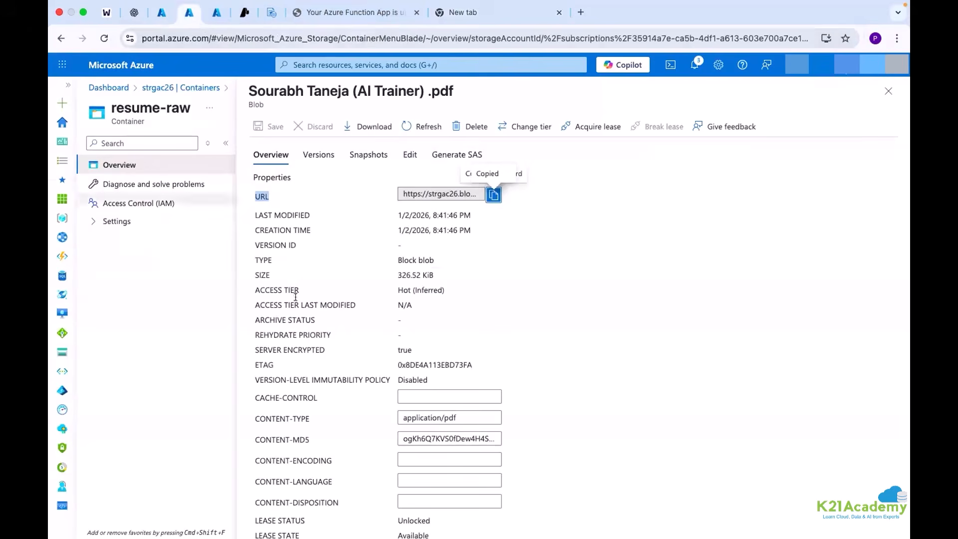
{"action": "left_click", "coordinate": [891, 94]}
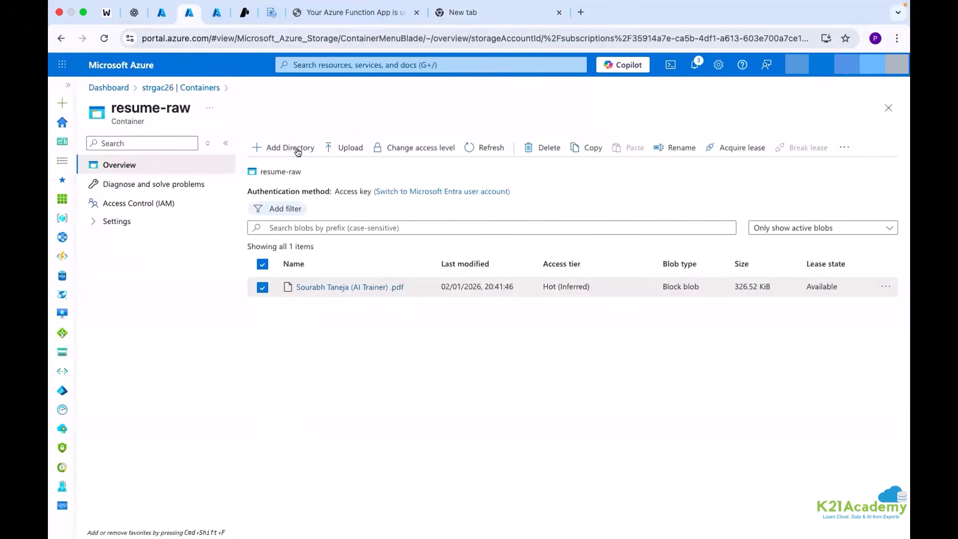
{"action": "left_click", "coordinate": [156, 89]}
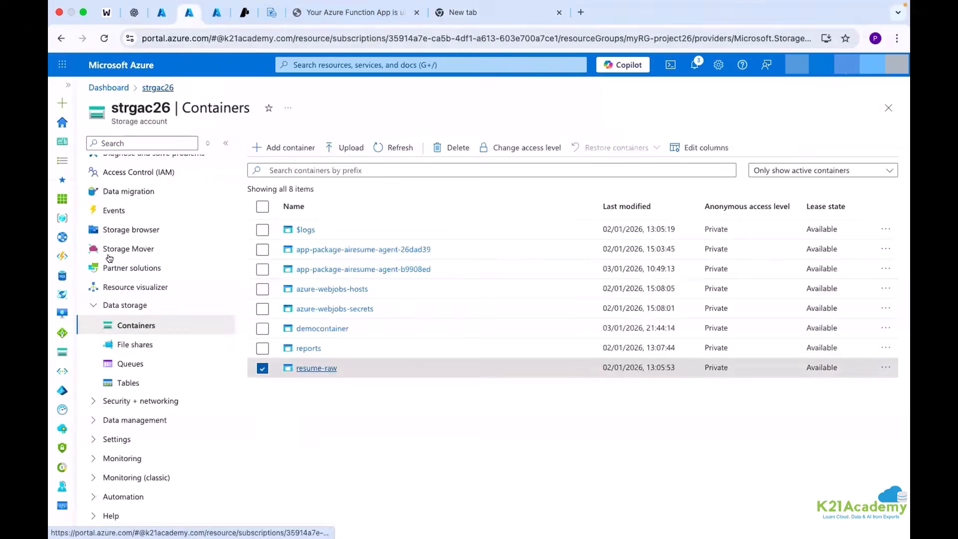
Step: Look through the data storage options and open the Endpoints settings of the strgac26 storage account
{"action": "left_click", "coordinate": [89, 308]}
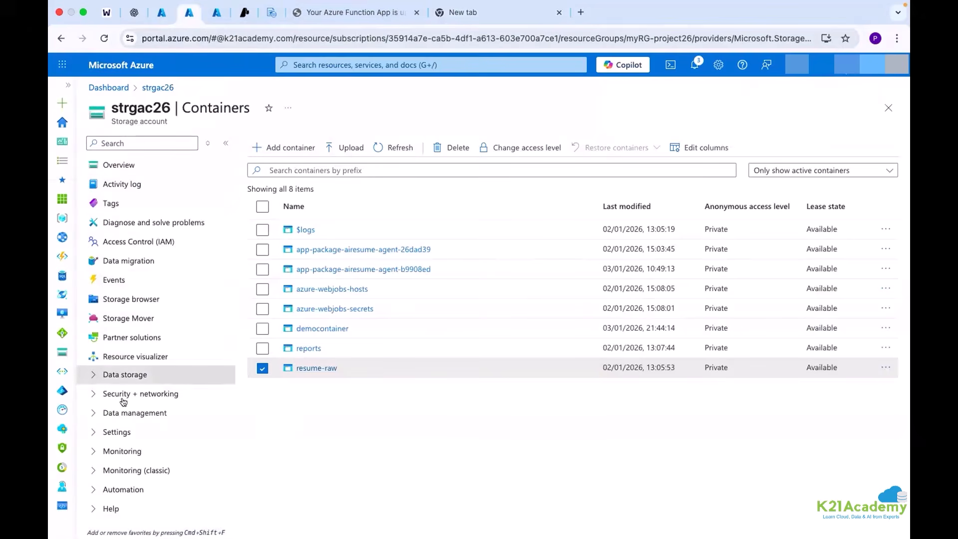
{"action": "left_click", "coordinate": [94, 377]}
{"action": "scroll", "coordinate": [94, 385], "scroll_direction": "down", "scroll_amount": 3}
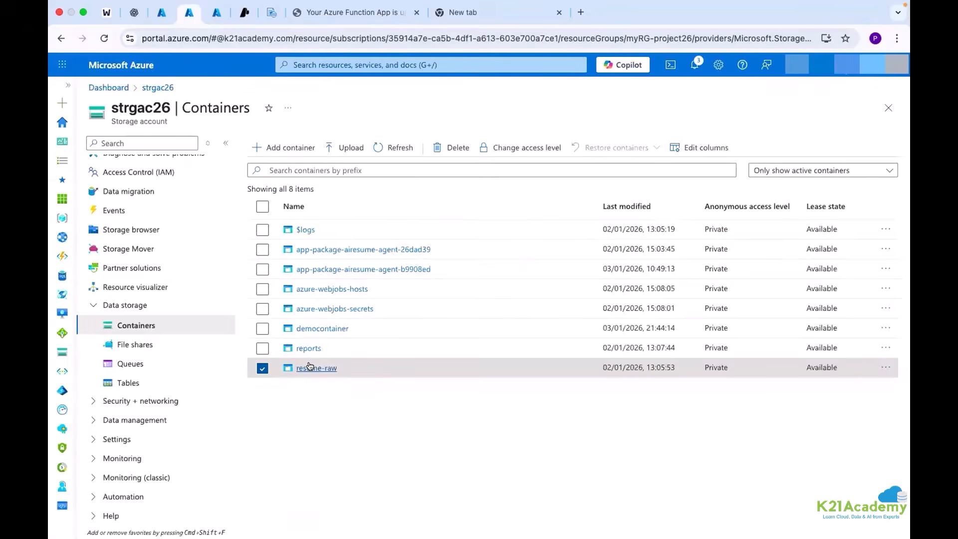
{"action": "left_click", "coordinate": [93, 307]}
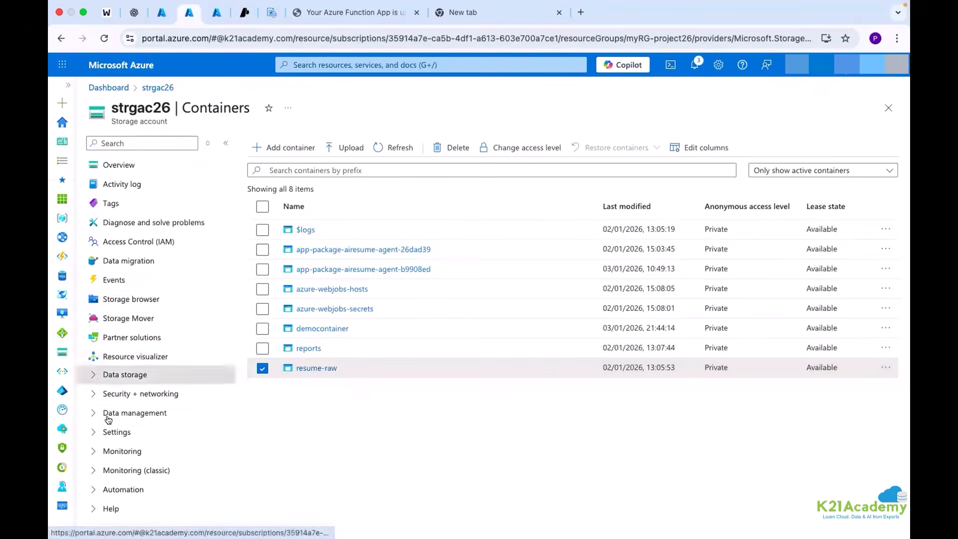
{"action": "left_click", "coordinate": [90, 434]}
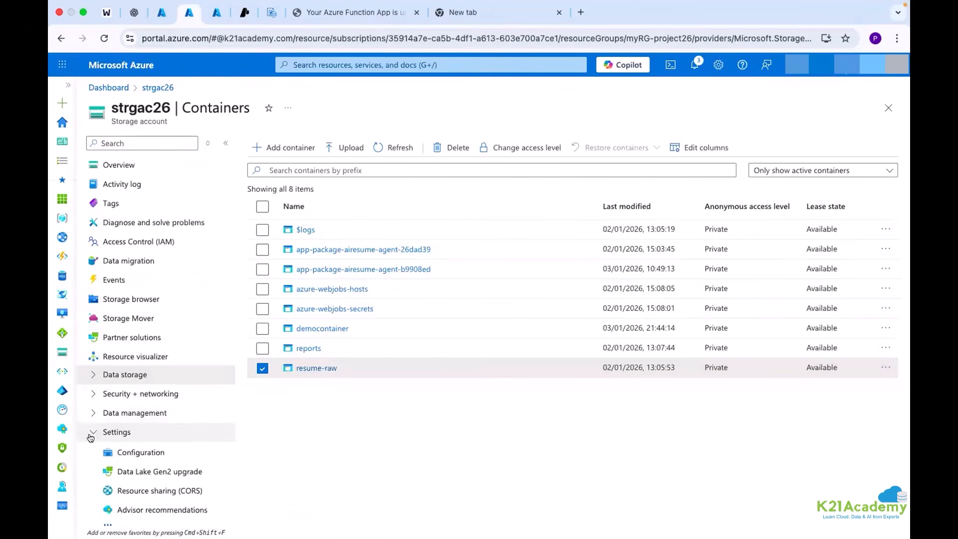
{"action": "scroll", "coordinate": [109, 429], "scroll_direction": "down", "scroll_amount": 3}
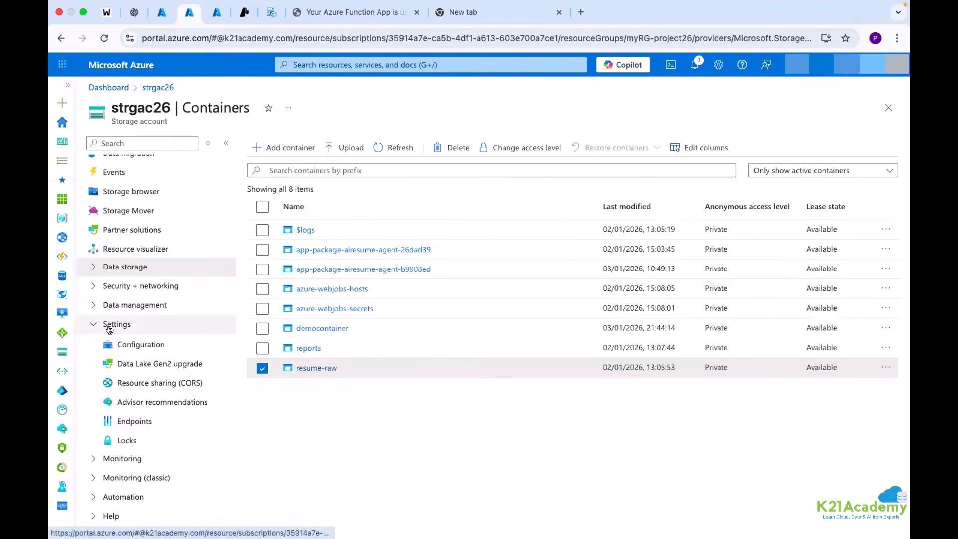
{"action": "left_click", "coordinate": [135, 422]}
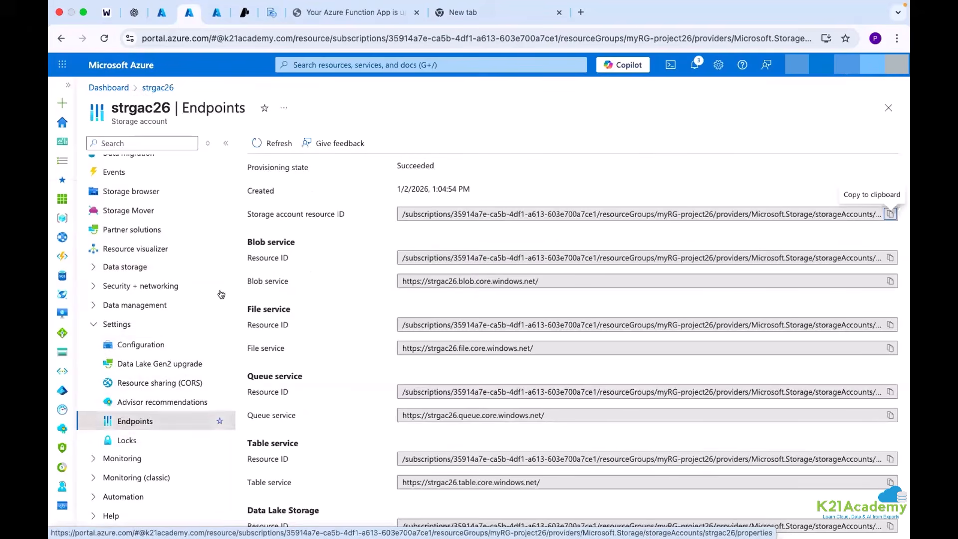
Step: Examine the Blob service endpoint URL, highlighting its strgac26, blob and core.windows.net parts
{"action": "left_click", "coordinate": [554, 279]}
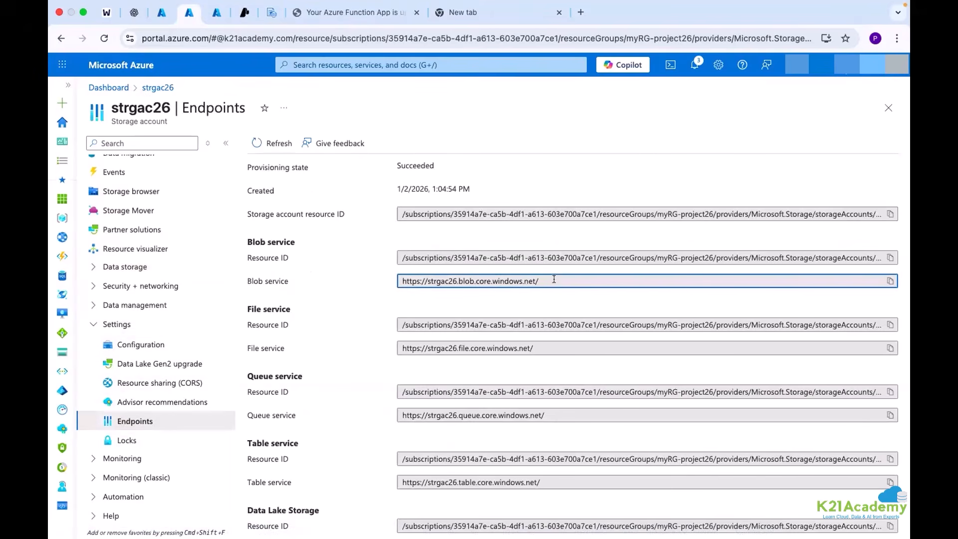
{"action": "left_click_drag", "start_coordinate": [523, 280], "coordinate": [402, 283]}
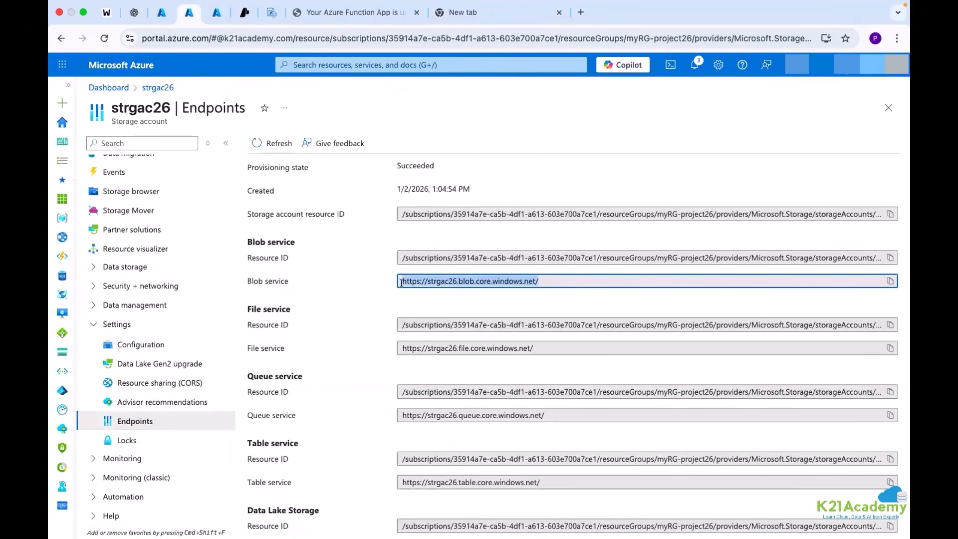
{"action": "scroll", "coordinate": [402, 283], "scroll_direction": "up", "scroll_amount": 5}
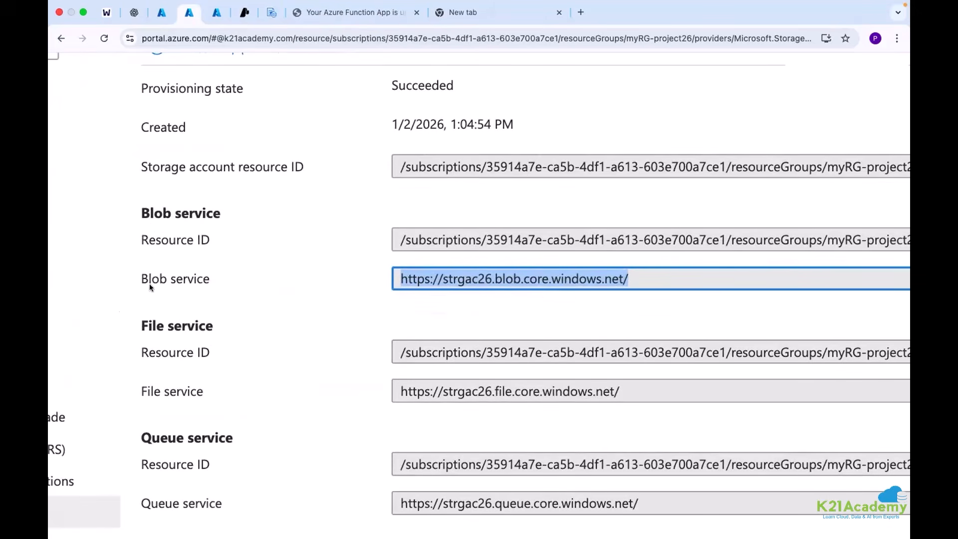
{"action": "left_click_drag", "start_coordinate": [139, 277], "coordinate": [209, 282]}
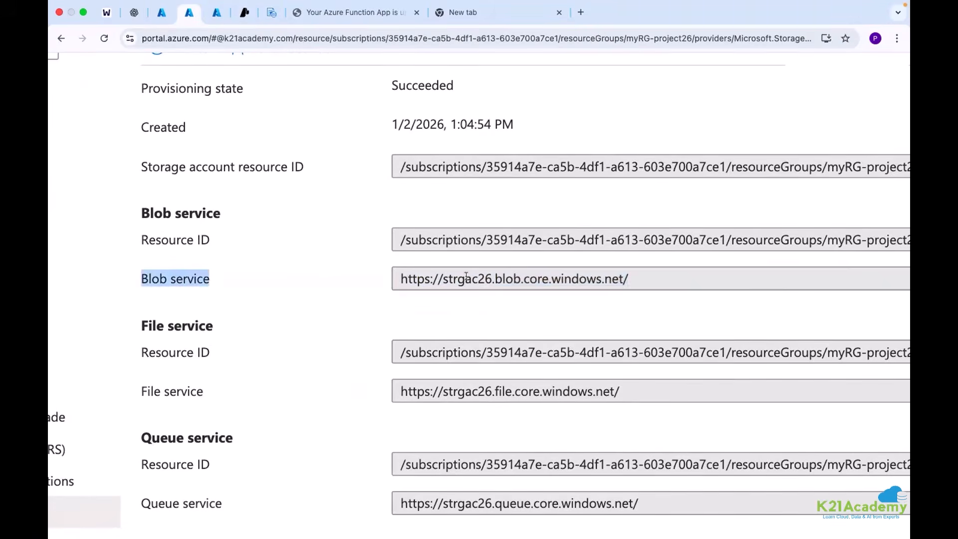
{"action": "left_click_drag", "start_coordinate": [653, 276], "coordinate": [506, 260]}
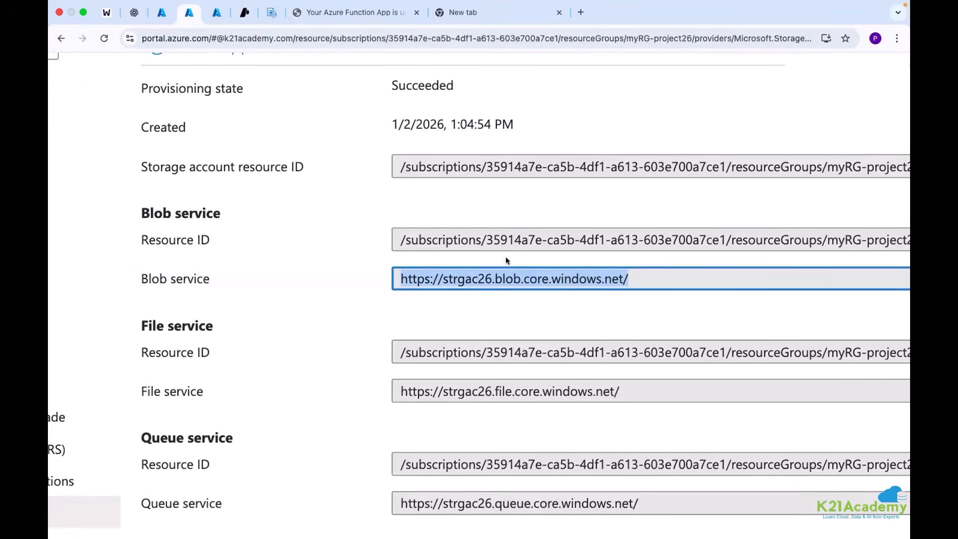
{"action": "left_click", "coordinate": [490, 279]}
{"action": "double_click", "coordinate": [456, 277]}
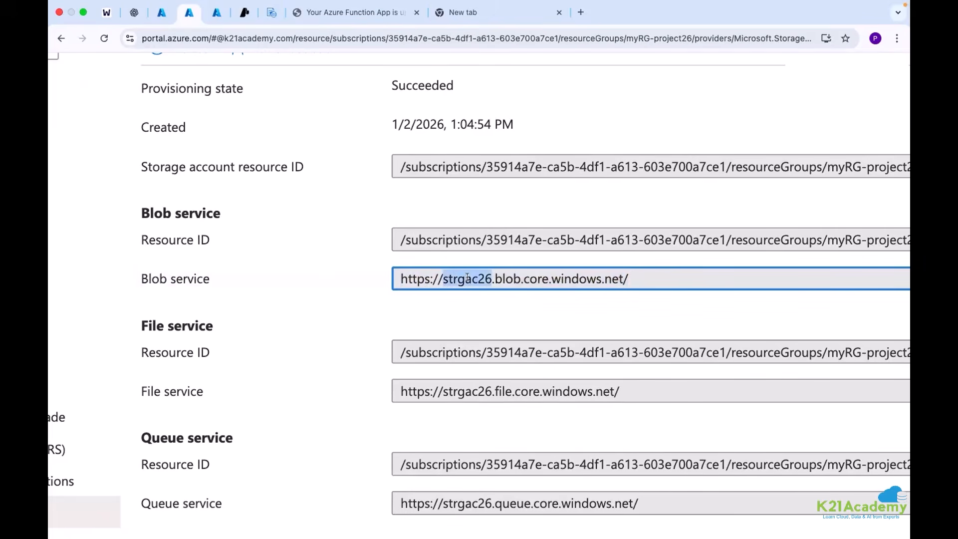
{"action": "double_click", "coordinate": [497, 279]}
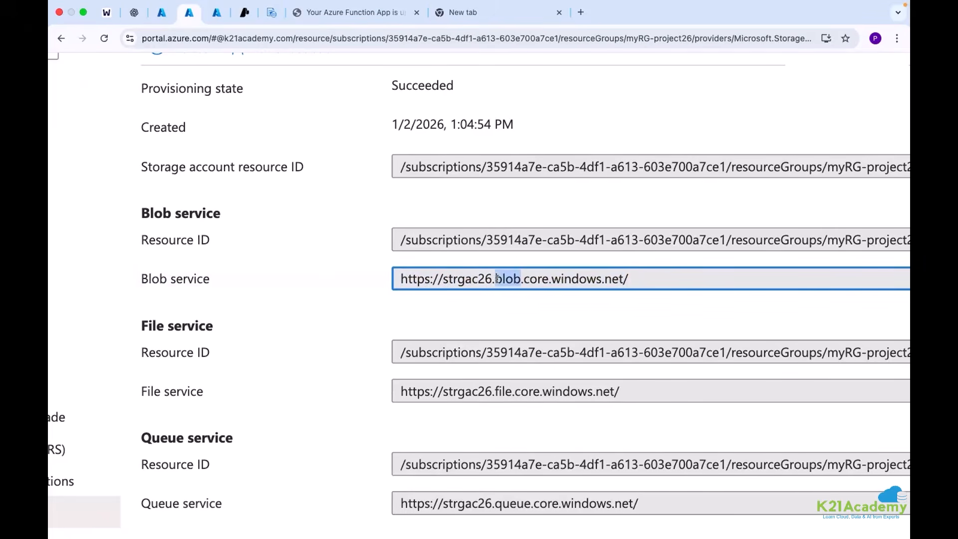
{"action": "double_click", "coordinate": [531, 278]}
{"action": "left_click_drag", "start_coordinate": [627, 277], "coordinate": [530, 278]}
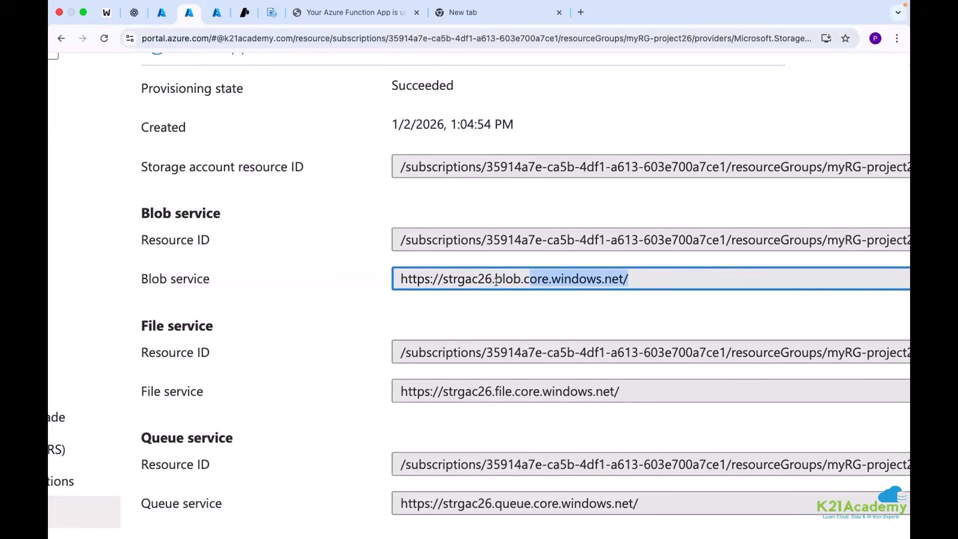
Step: Examine the File, Queue and Table service endpoint URLs, highlighting the service name in each
{"action": "scroll", "coordinate": [447, 281], "scroll_direction": "down", "scroll_amount": 1}
{"action": "left_click_drag", "start_coordinate": [134, 290], "coordinate": [236, 293]}
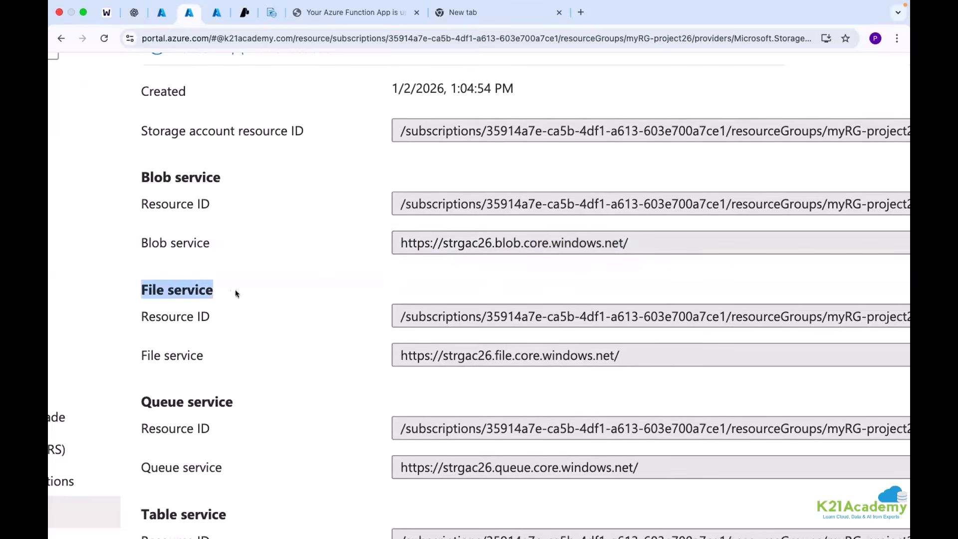
{"action": "left_click_drag", "start_coordinate": [512, 355], "coordinate": [494, 356]}
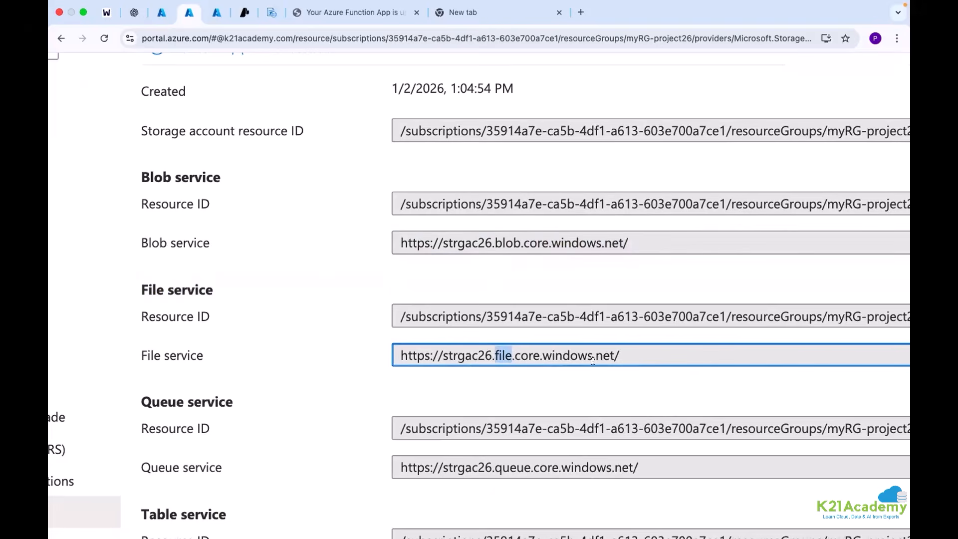
{"action": "scroll", "coordinate": [625, 357], "scroll_direction": "down", "scroll_amount": 3}
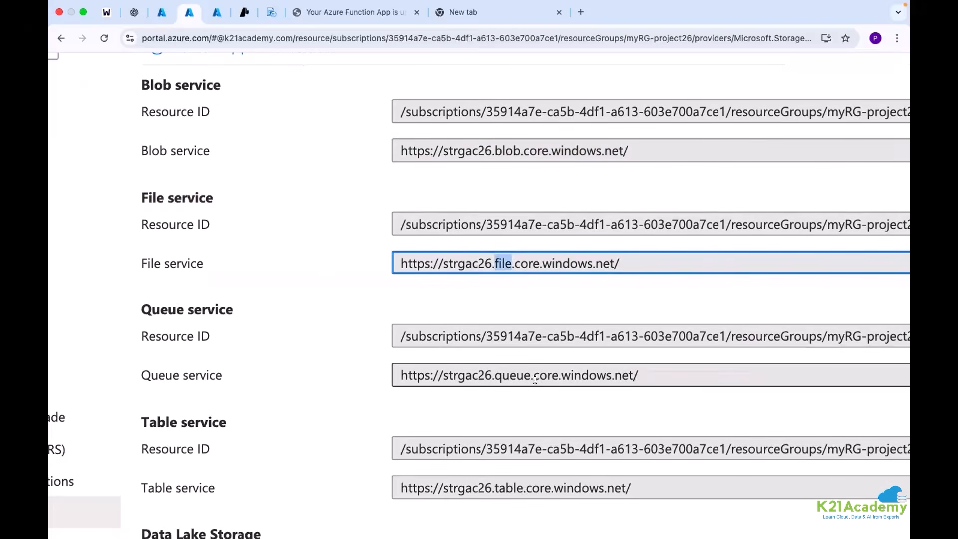
{"action": "double_click", "coordinate": [504, 375]}
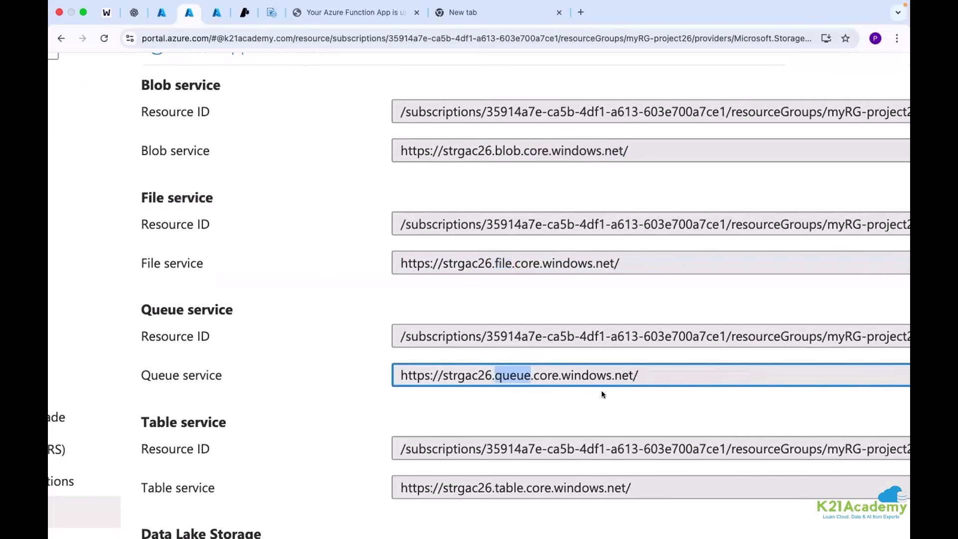
{"action": "double_click", "coordinate": [509, 488]}
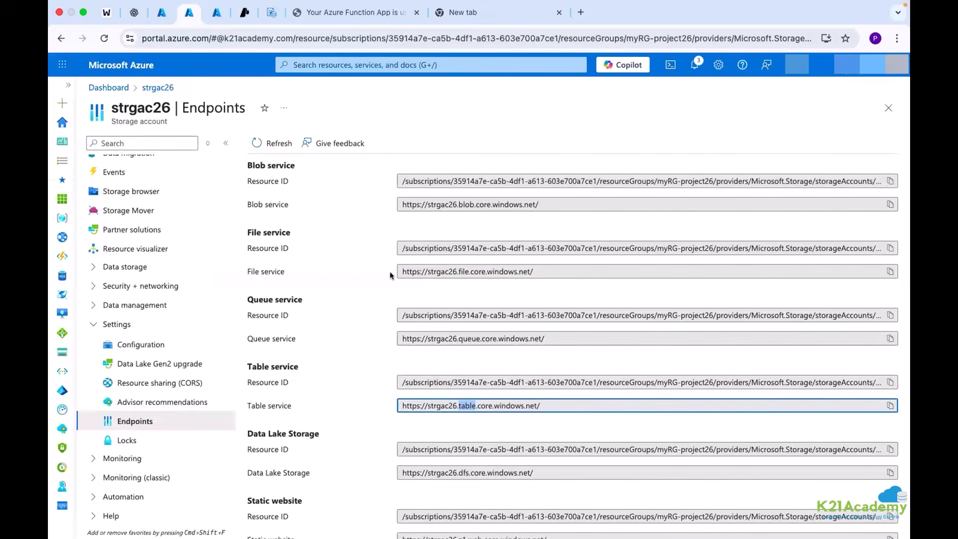
Step: Expand the data storage options to compare them with the endpoints and return to the strgac26 overview
{"action": "left_click", "coordinate": [94, 267]}
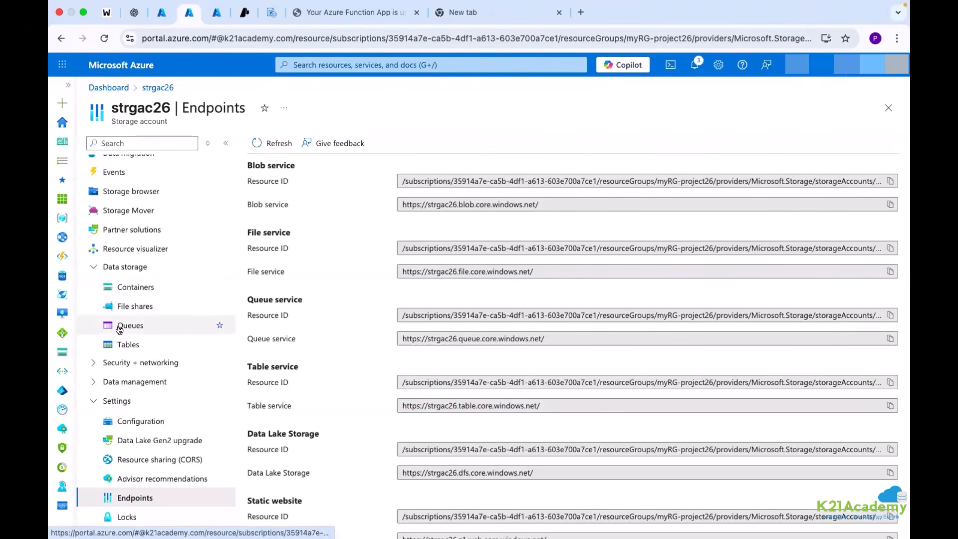
{"action": "left_click_drag", "start_coordinate": [100, 125], "coordinate": [169, 123]}
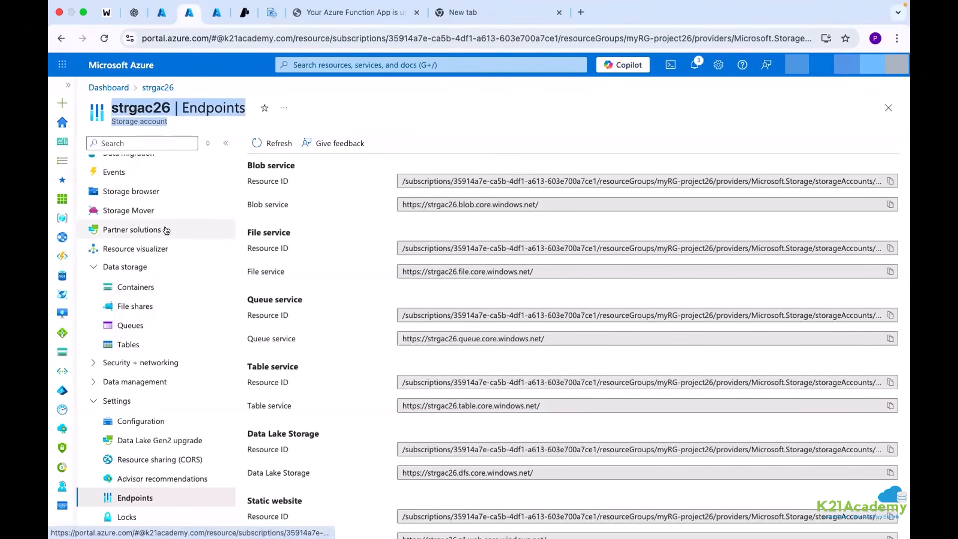
{"action": "scroll", "coordinate": [342, 169], "scroll_direction": "up", "scroll_amount": 2}
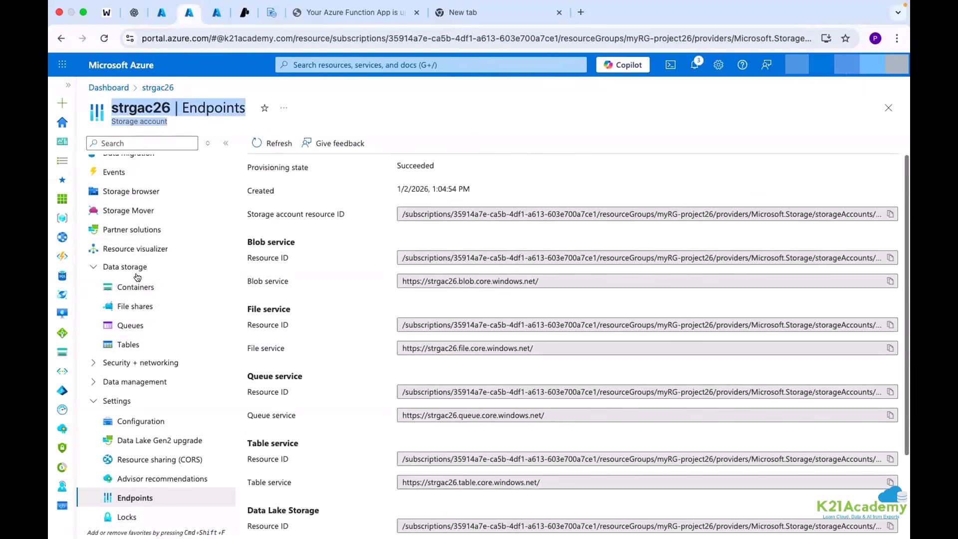
{"action": "scroll", "coordinate": [117, 252], "scroll_direction": "up", "scroll_amount": 3}
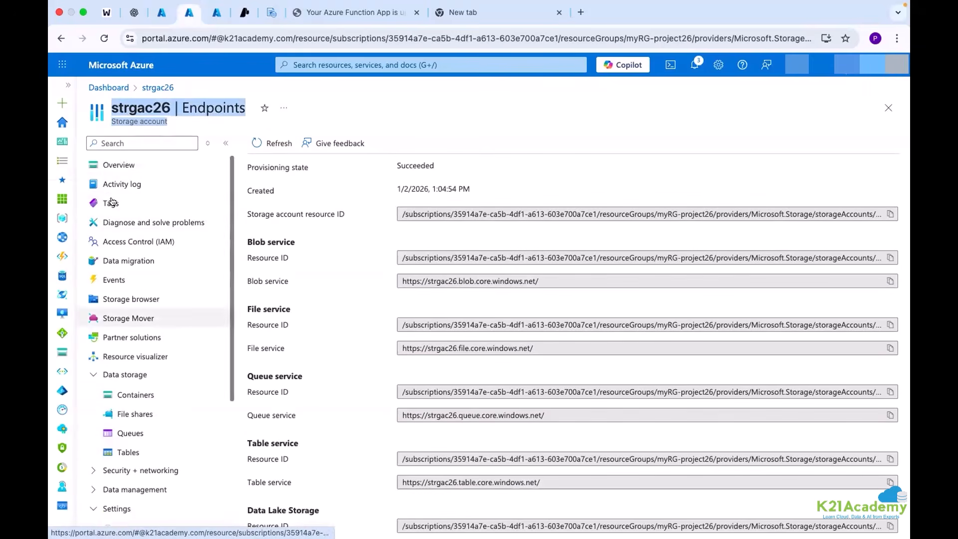
{"action": "left_click", "coordinate": [106, 165]}
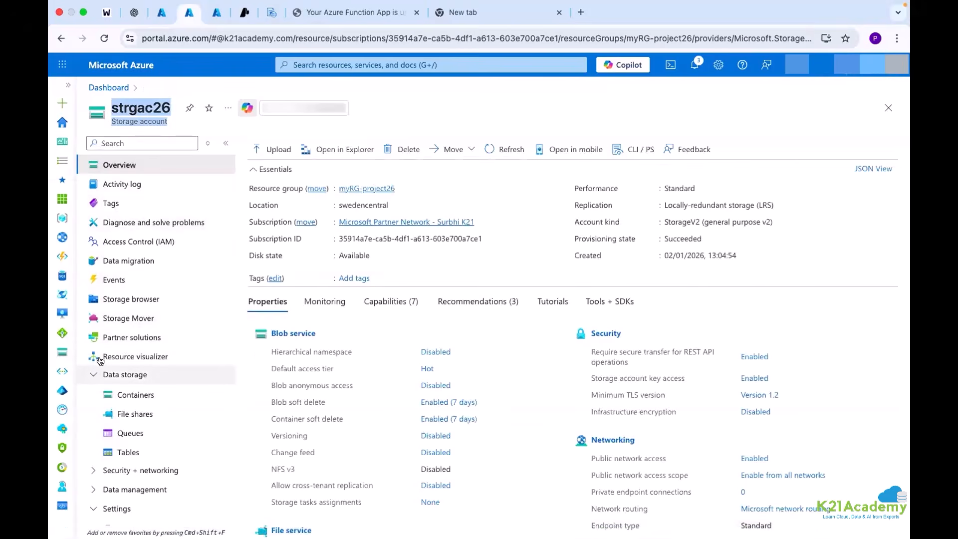
Step: Show the container list of strgac26 and collapse the data storage options
{"action": "scroll", "coordinate": [102, 349], "scroll_direction": "down", "scroll_amount": 3}
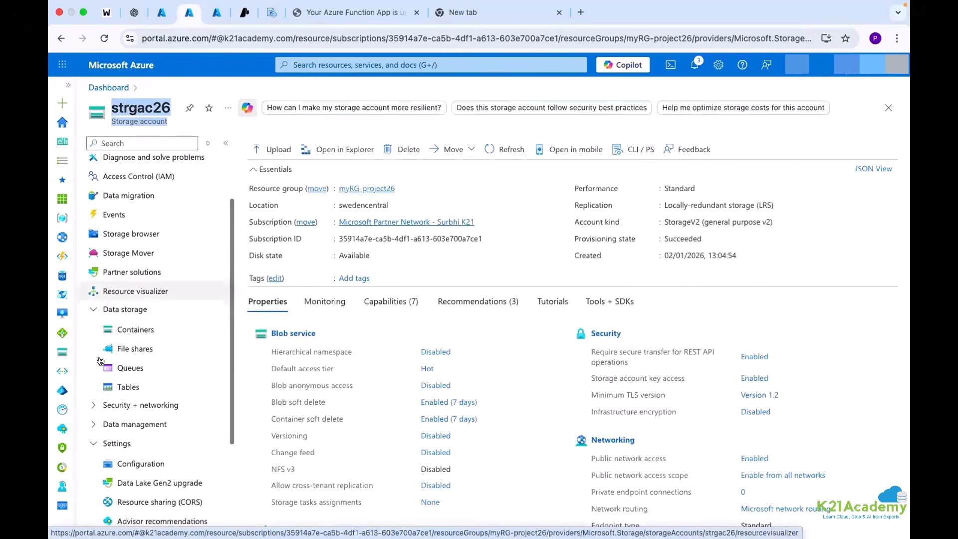
{"action": "left_click", "coordinate": [113, 329]}
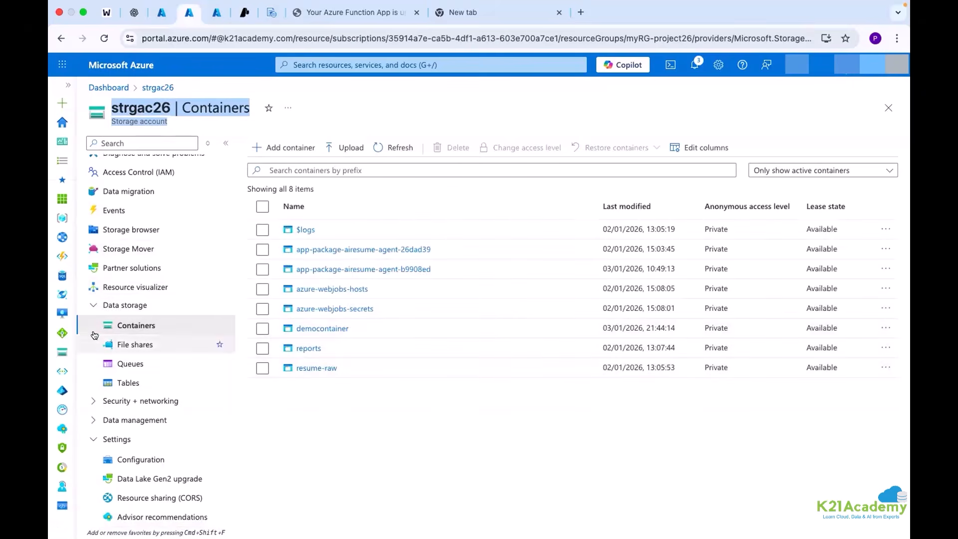
{"action": "left_click", "coordinate": [92, 305]}
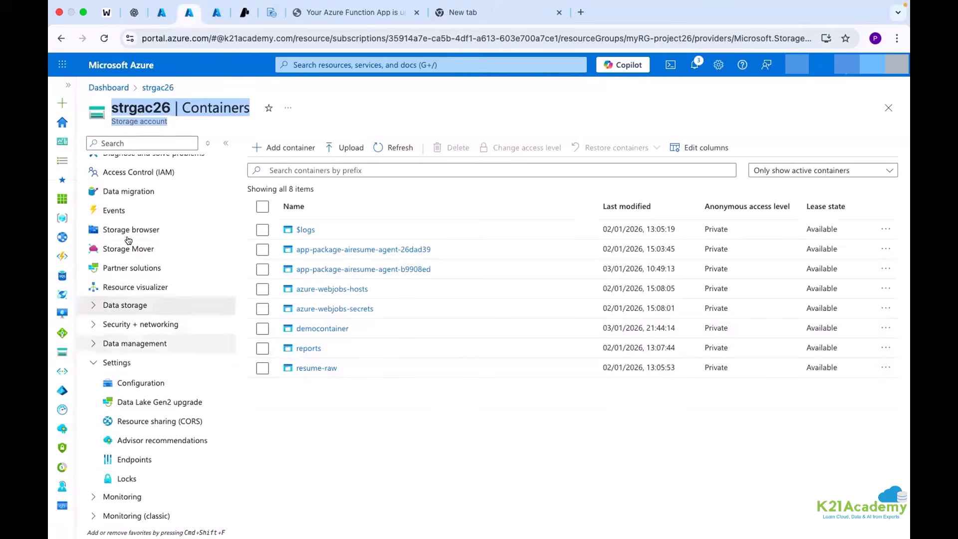
Step: Open Access Control (IAM) for the strgac26 storage account and look over its access options
{"action": "scroll", "coordinate": [125, 242], "scroll_direction": "up", "scroll_amount": 3}
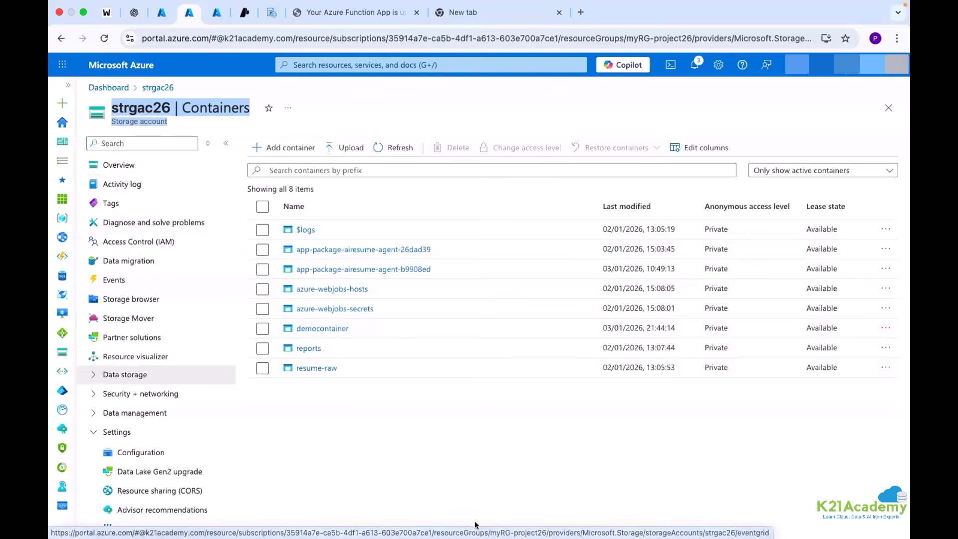
{"action": "left_click", "coordinate": [142, 243]}
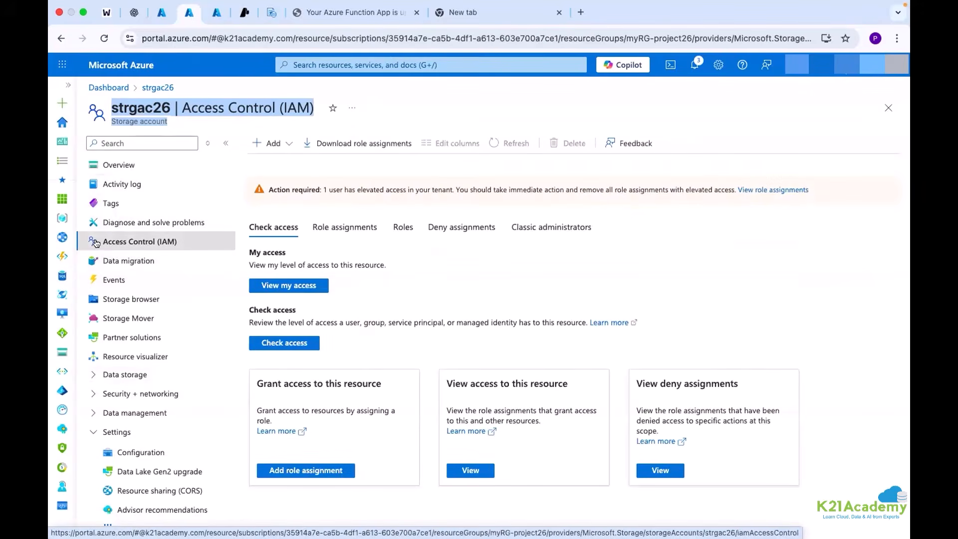
{"action": "scroll", "coordinate": [96, 243], "scroll_direction": "up", "scroll_amount": 5}
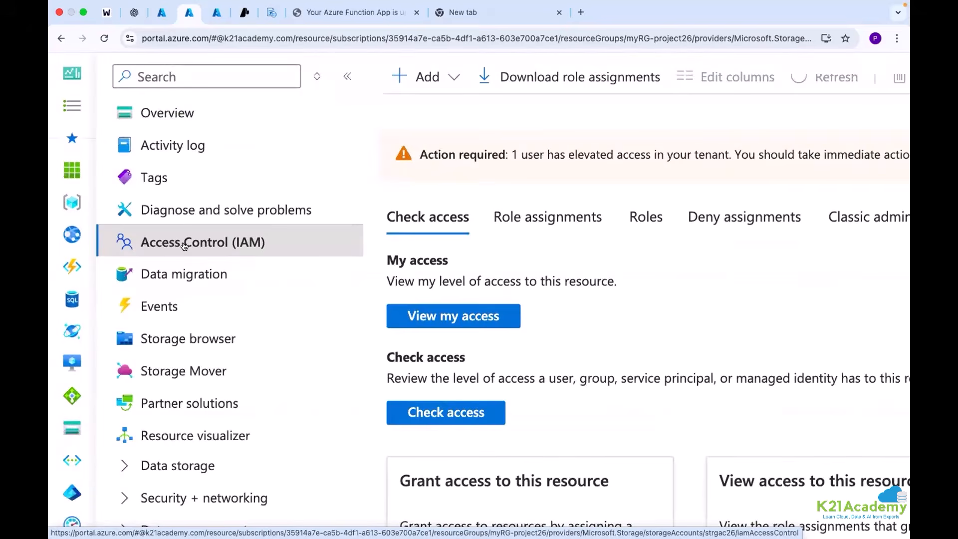
{"action": "scroll", "coordinate": [184, 245], "scroll_direction": "down", "scroll_amount": 5}
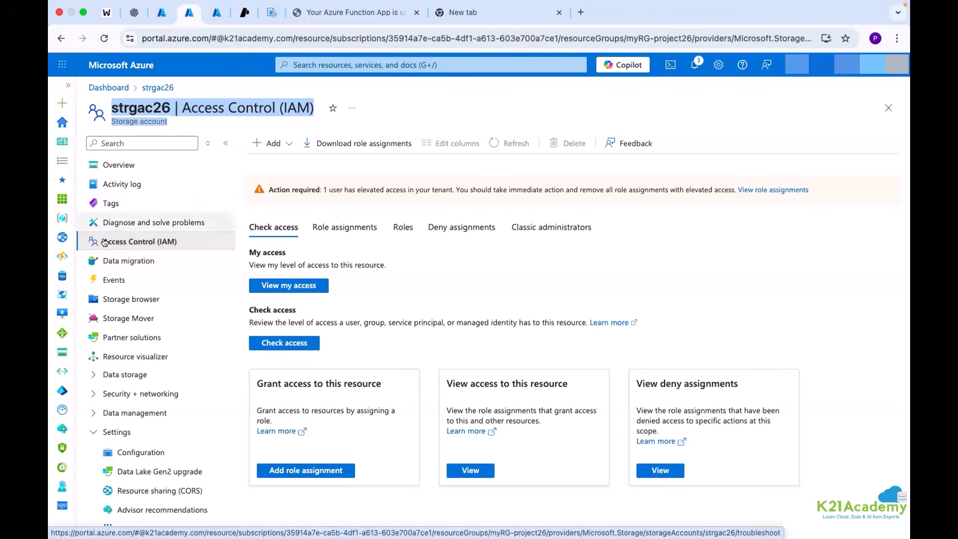
{"action": "scroll", "coordinate": [88, 246], "scroll_direction": "up", "scroll_amount": 5}
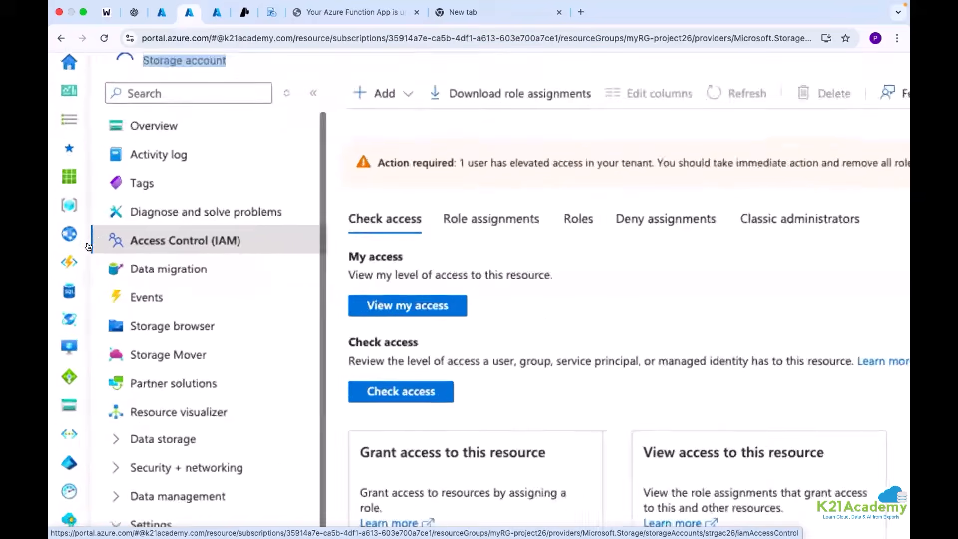
{"action": "scroll", "coordinate": [89, 246], "scroll_direction": "up", "scroll_amount": 3}
{"action": "scroll", "coordinate": [88, 245], "scroll_direction": "down", "scroll_amount": 8}
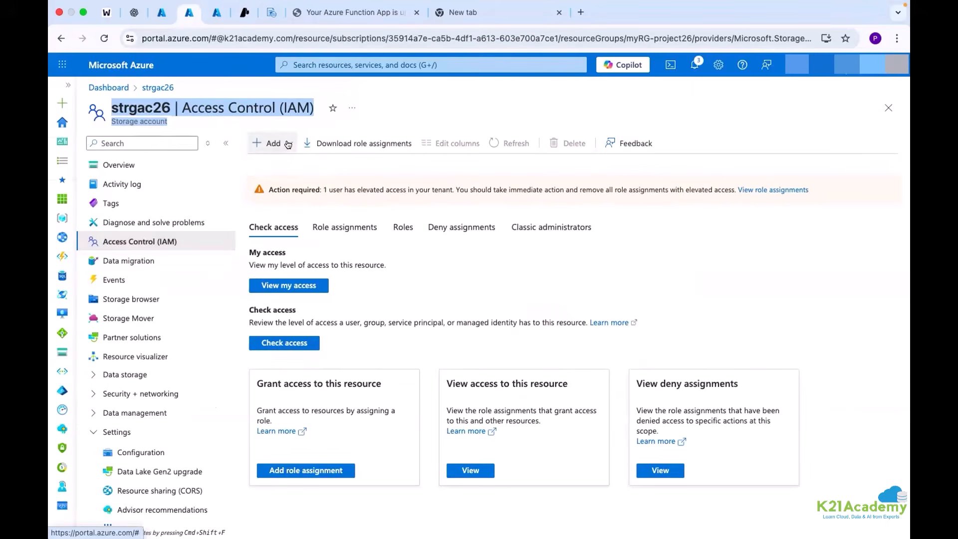
Step: Start a new role assignment for strgac26 and search the job function roles for contrib
{"action": "left_click", "coordinate": [288, 144]}
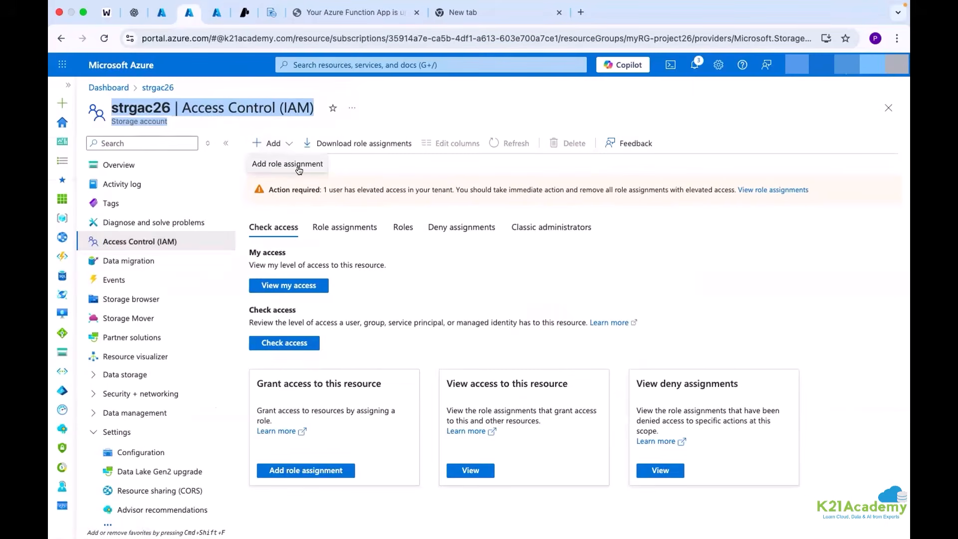
{"action": "left_click", "coordinate": [301, 166]}
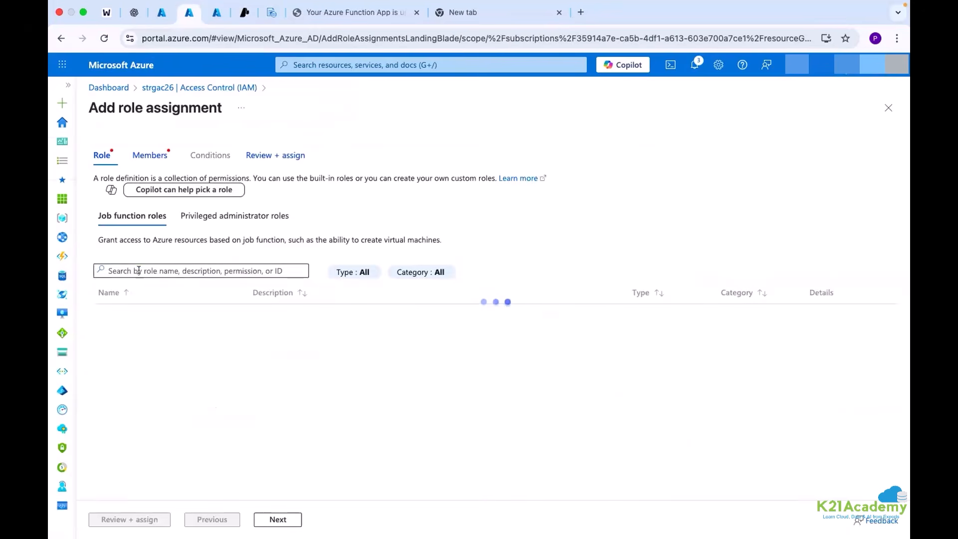
{"action": "left_click", "coordinate": [138, 270]}
{"action": "type", "text": "contributer"}
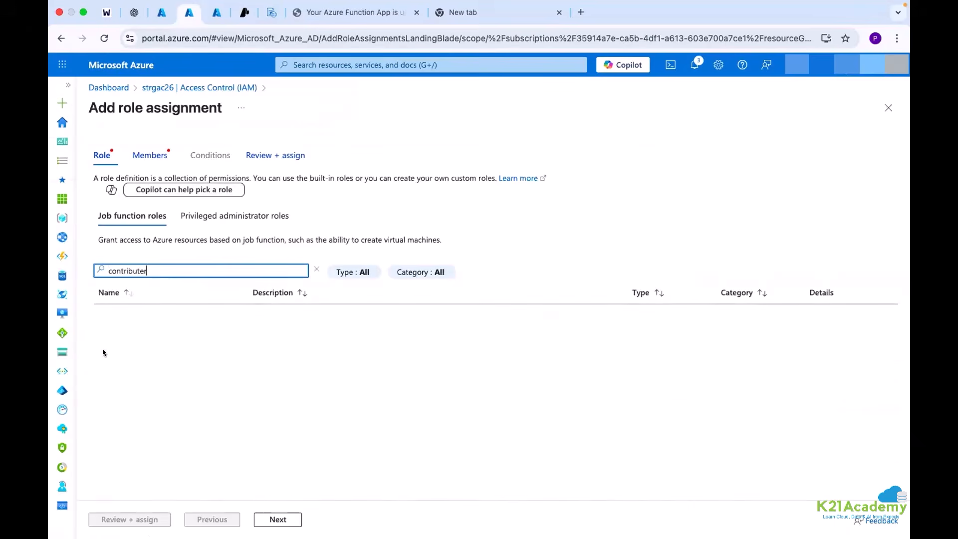
{"action": "key", "text": "BackSpace"}
{"action": "key", "text": "BackSpace"}
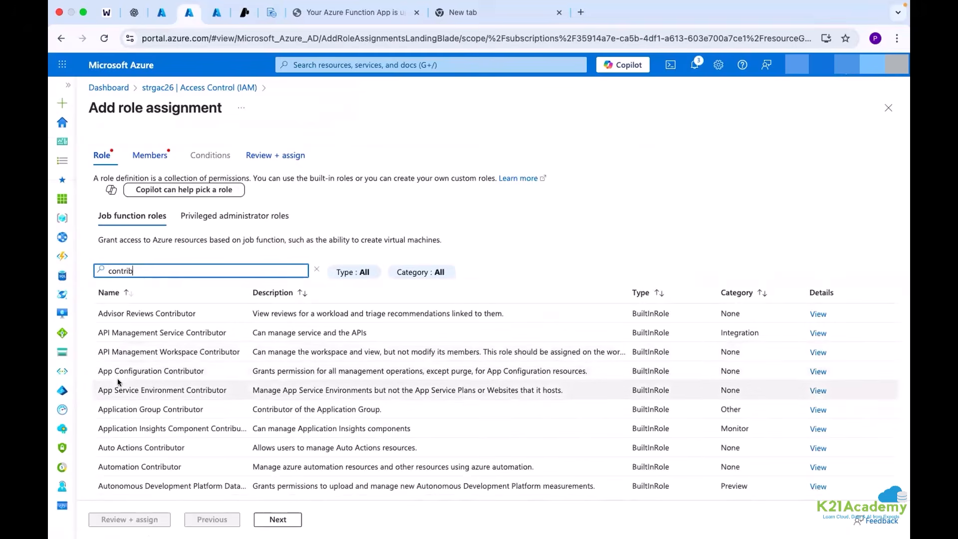
{"action": "scroll", "coordinate": [118, 379], "scroll_direction": "down", "scroll_amount": 3}
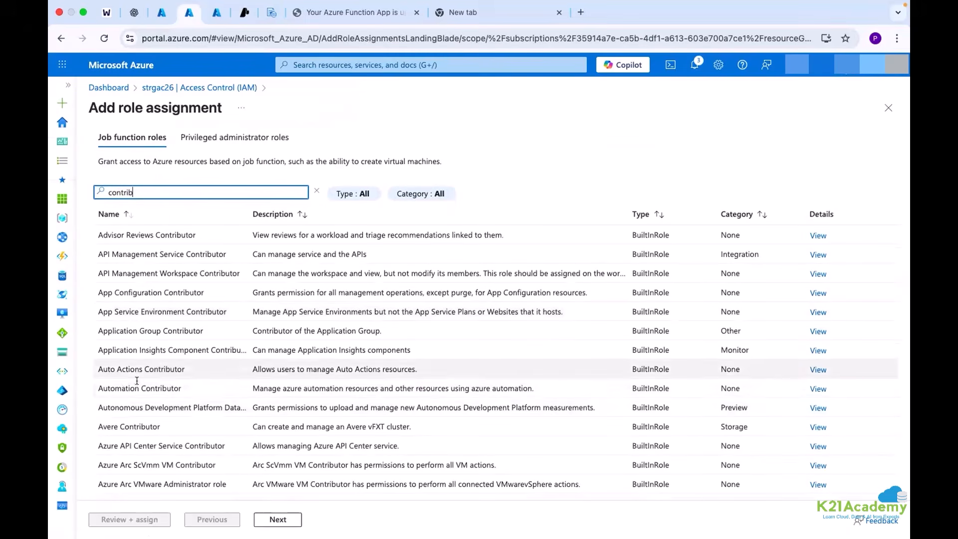
{"action": "scroll", "coordinate": [125, 380], "scroll_direction": "down", "scroll_amount": 1}
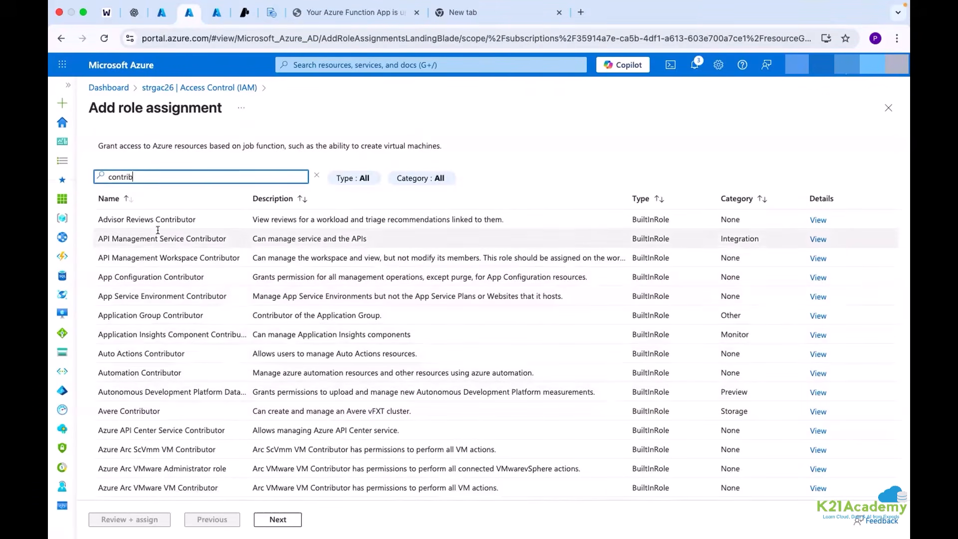
Step: Search the job function roles for storage and look through the matching roles
{"action": "key", "text": "super+a"}
{"action": "type", "text": "st"}
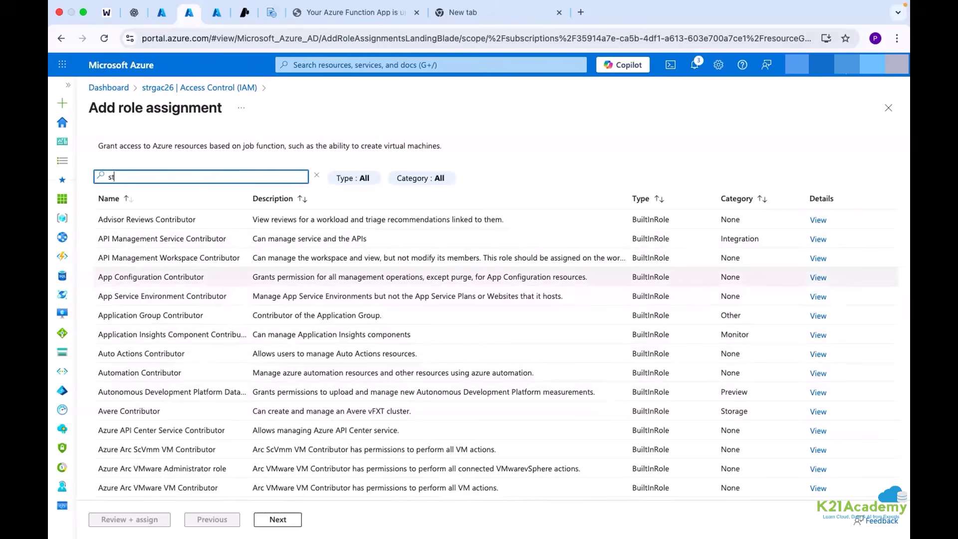
{"action": "type", "text": "orag"}
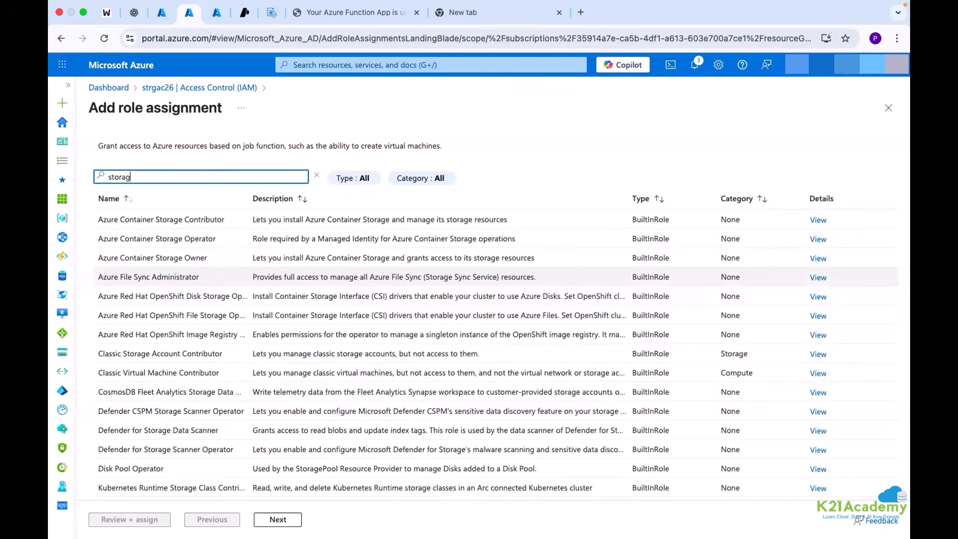
{"action": "type", "text": "e"}
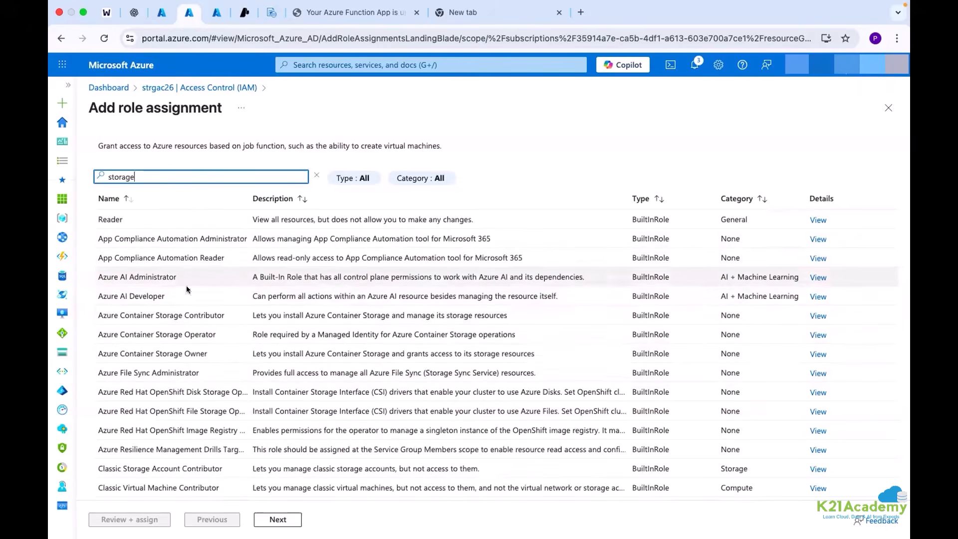
{"action": "scroll", "coordinate": [167, 340], "scroll_direction": "down", "scroll_amount": 3}
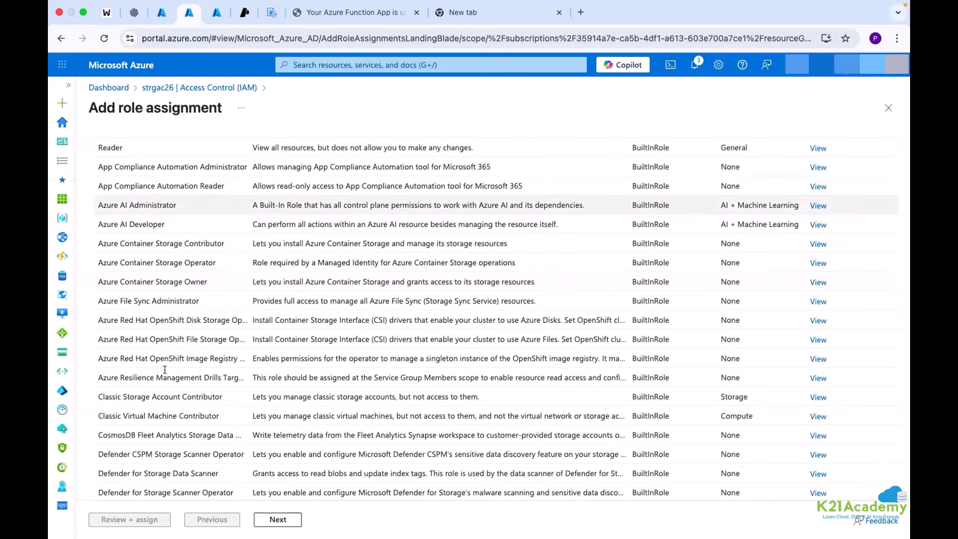
{"action": "scroll", "coordinate": [164, 369], "scroll_direction": "down", "scroll_amount": 5}
{"action": "scroll", "coordinate": [165, 369], "scroll_direction": "up", "scroll_amount": 5}
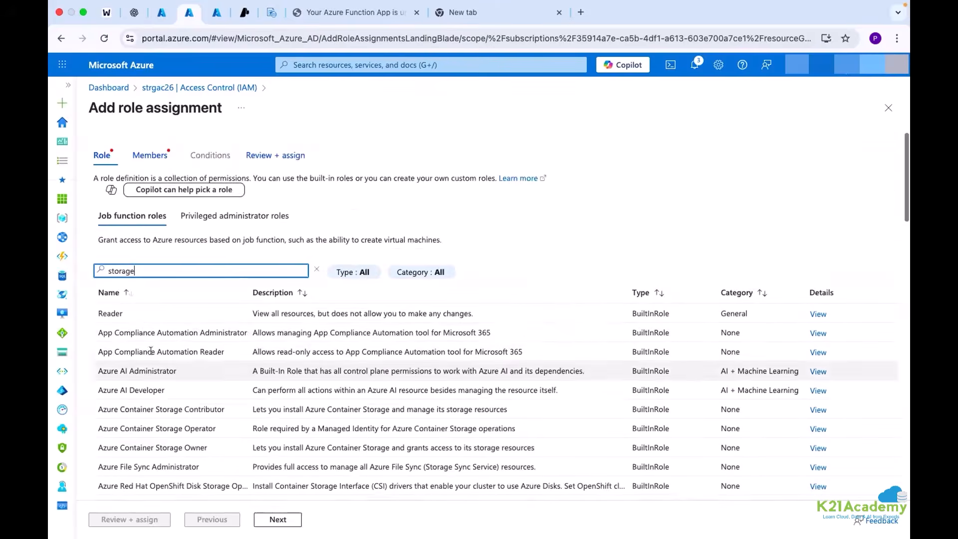
Step: Choose the Azure AI Developer role for the assignment and continue to the member settings
{"action": "left_click", "coordinate": [149, 387]}
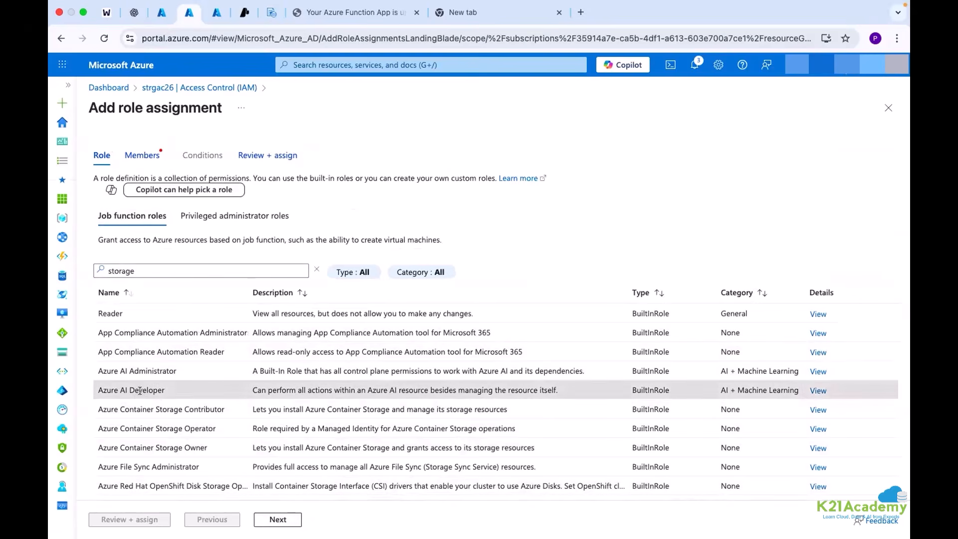
{"action": "scroll", "coordinate": [91, 386], "scroll_direction": "up", "scroll_amount": 5}
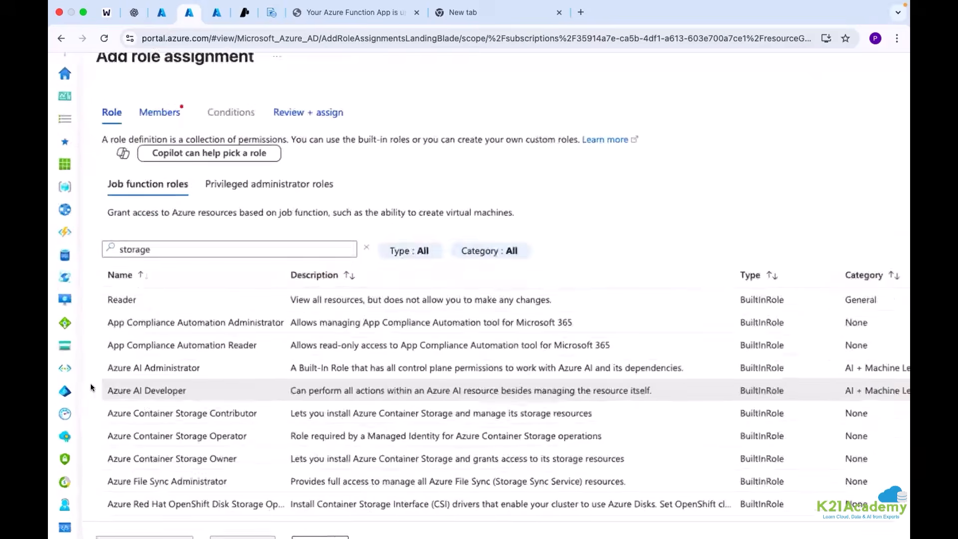
{"action": "left_click", "coordinate": [272, 519]}
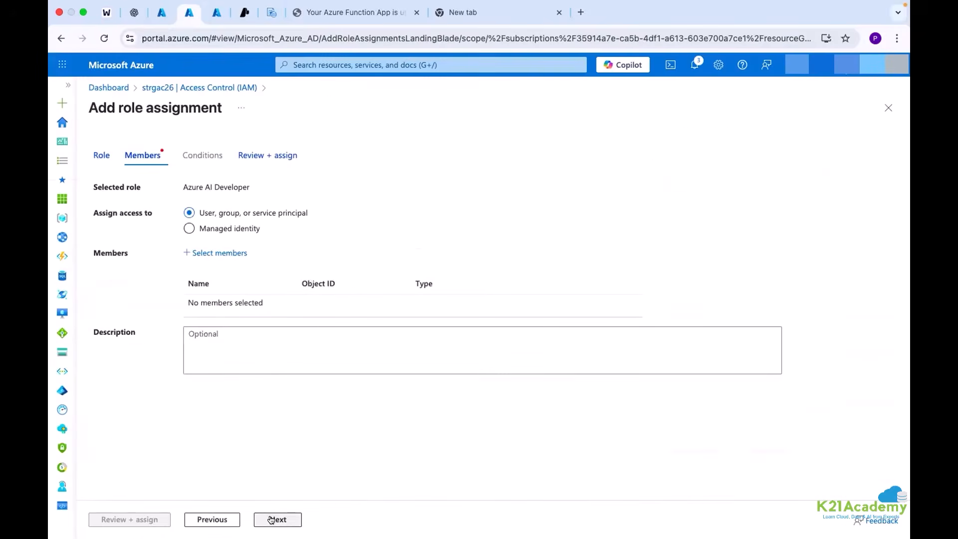
Step: Browse the users and groups available for the Azure AI Developer role and mark one user as member
{"action": "left_click", "coordinate": [219, 255]}
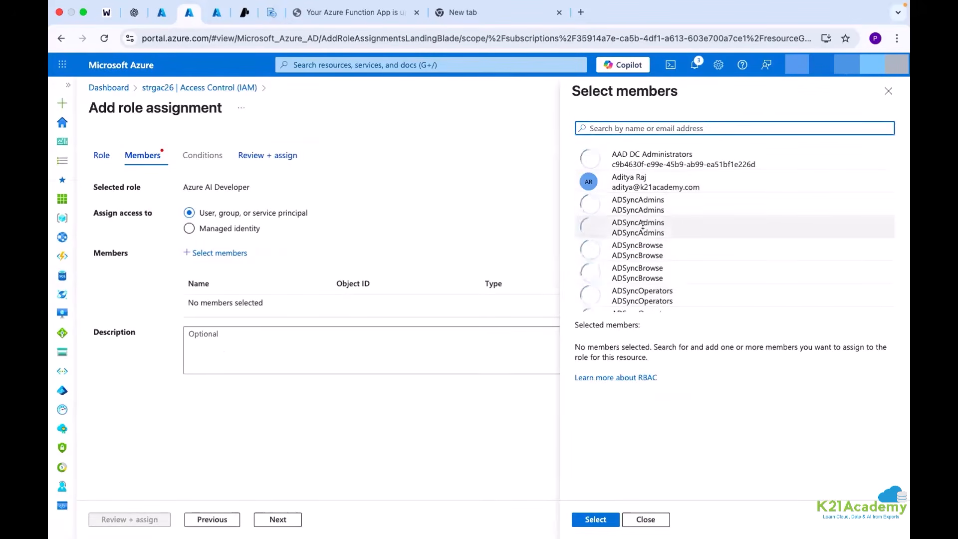
{"action": "scroll", "coordinate": [643, 225], "scroll_direction": "down", "scroll_amount": 5}
{"action": "scroll", "coordinate": [643, 225], "scroll_direction": "down", "scroll_amount": 3}
{"action": "scroll", "coordinate": [643, 230], "scroll_direction": "up", "scroll_amount": 3}
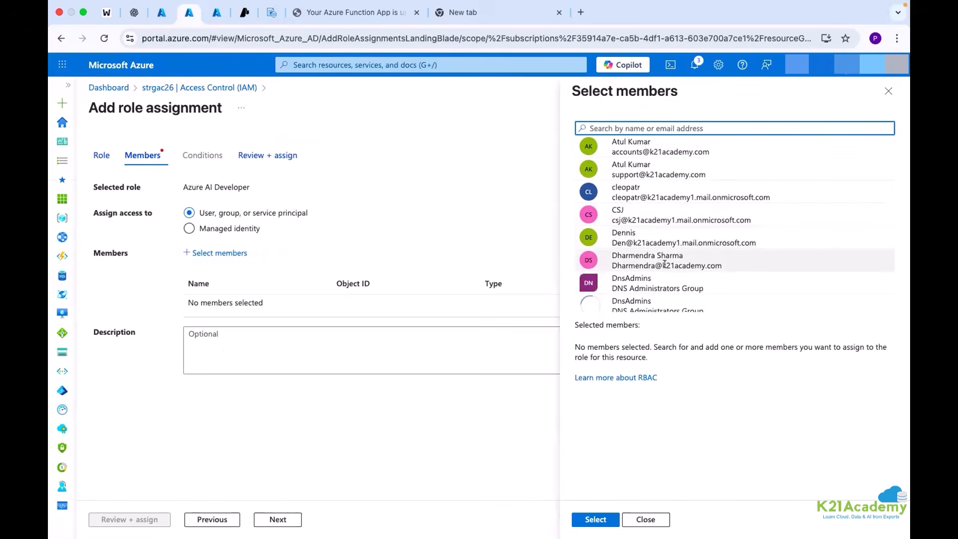
{"action": "left_click", "coordinate": [665, 263]}
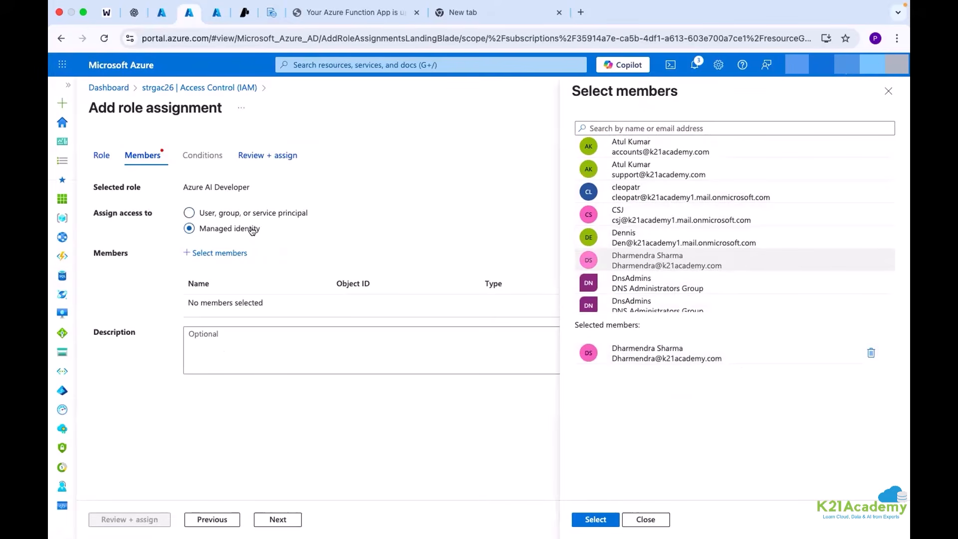
Step: Try assigning the role to the Function App managed identity airesume-agent, checking it against the function app list, and leave the assignment
{"action": "left_click", "coordinate": [209, 252]}
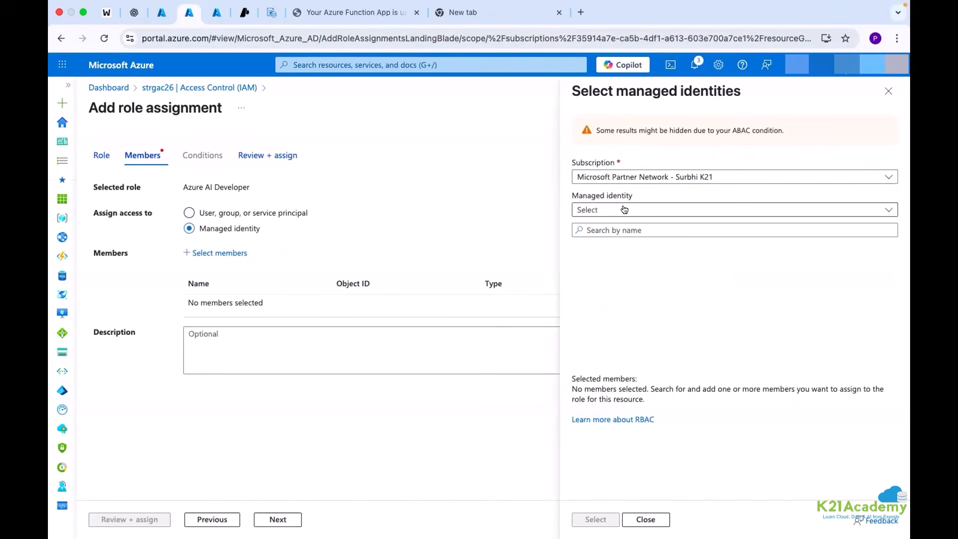
{"action": "left_click", "coordinate": [624, 209]}
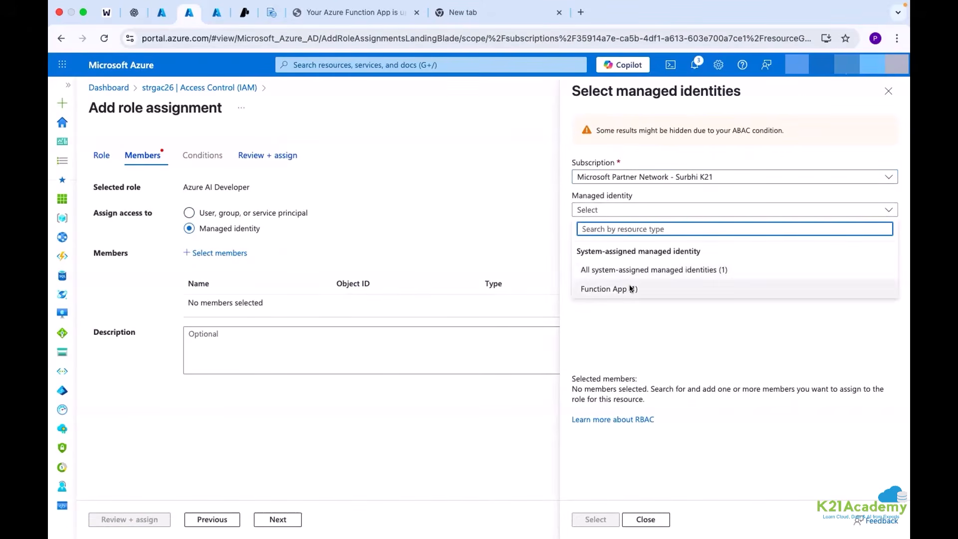
{"action": "left_click", "coordinate": [631, 289]}
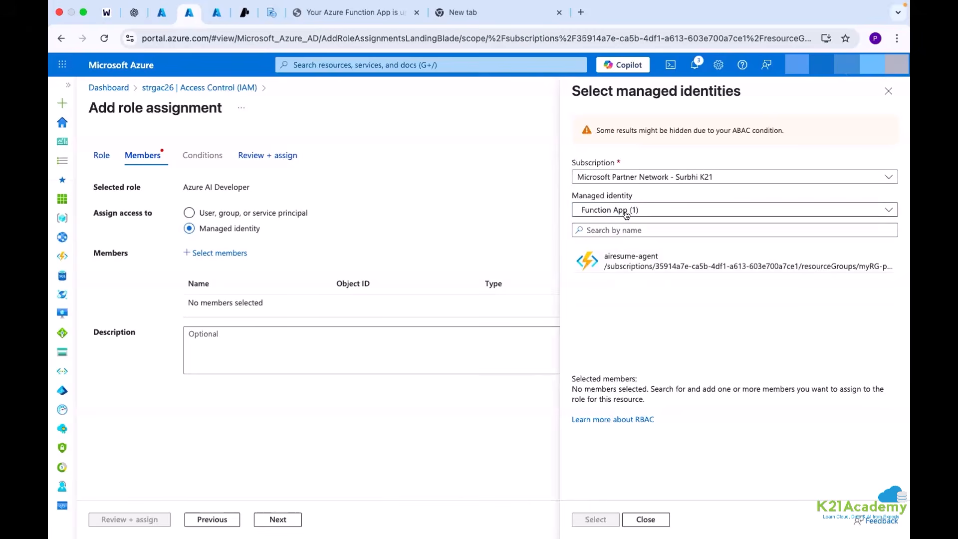
{"action": "left_click", "coordinate": [163, 13]}
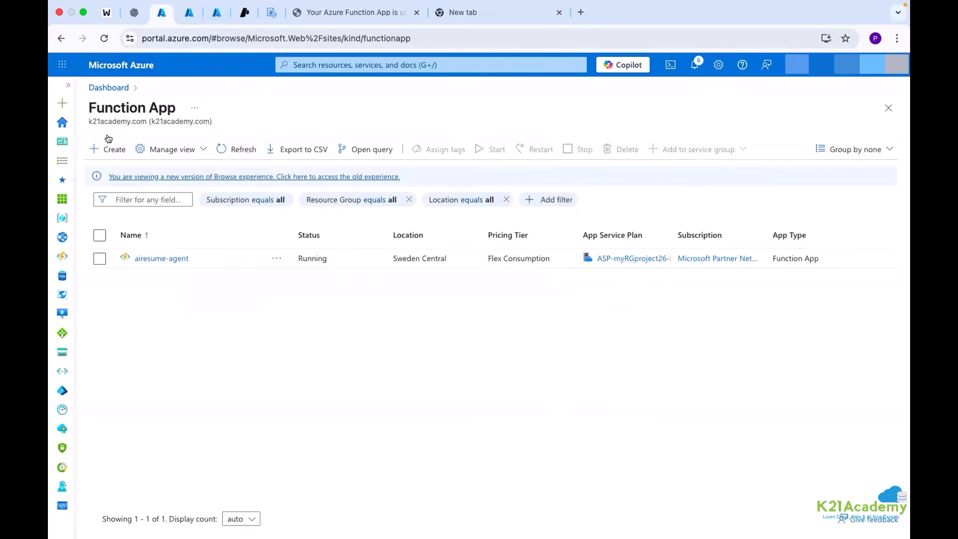
{"action": "left_click", "coordinate": [189, 14]}
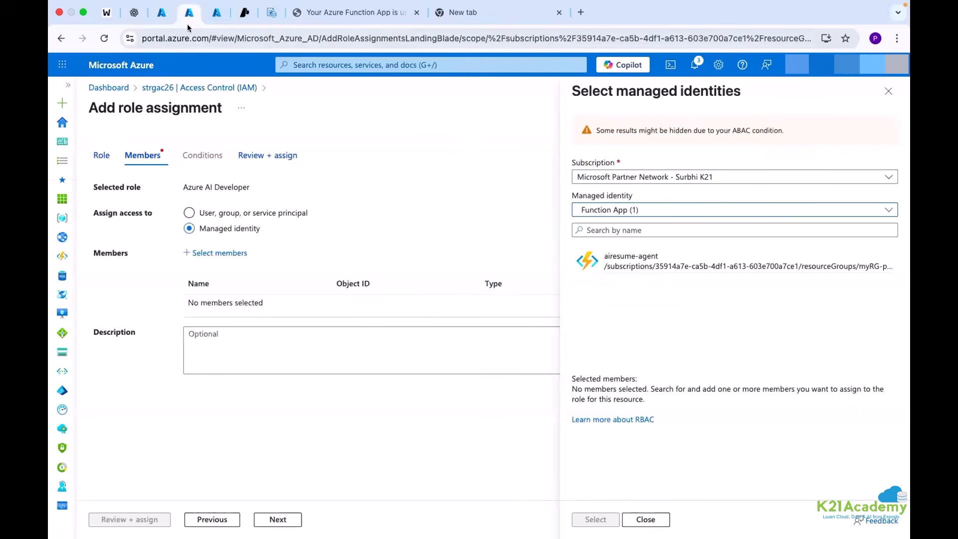
{"action": "left_click", "coordinate": [661, 261]}
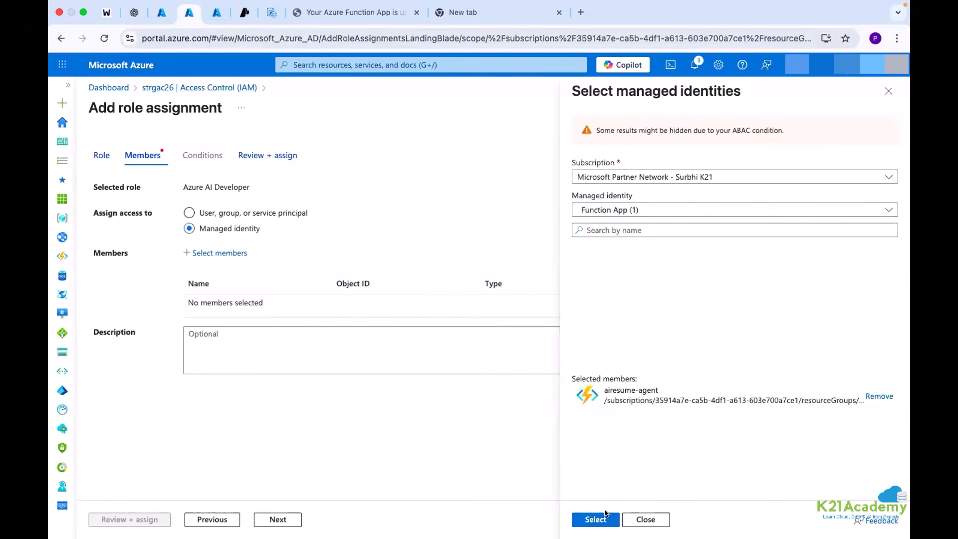
{"action": "left_click", "coordinate": [645, 519]}
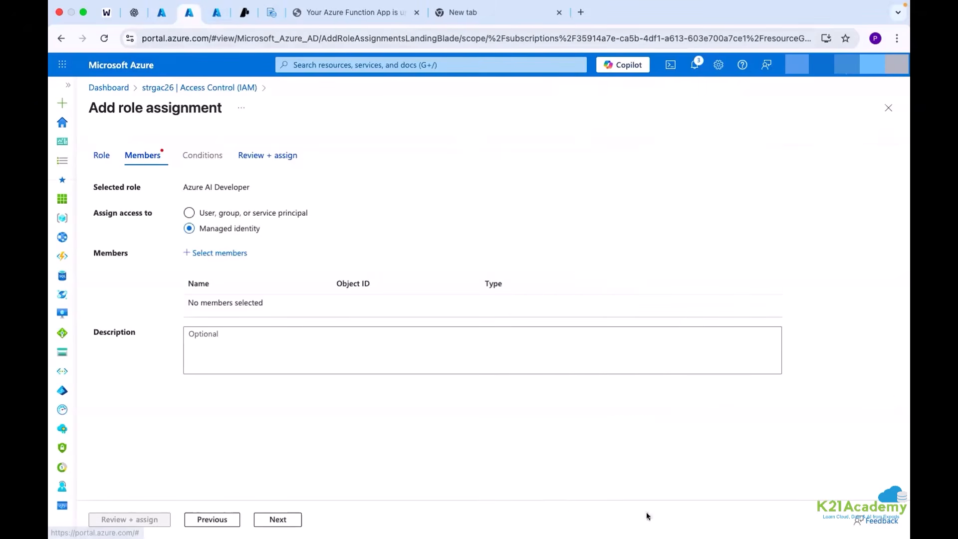
{"action": "left_click", "coordinate": [172, 92]}
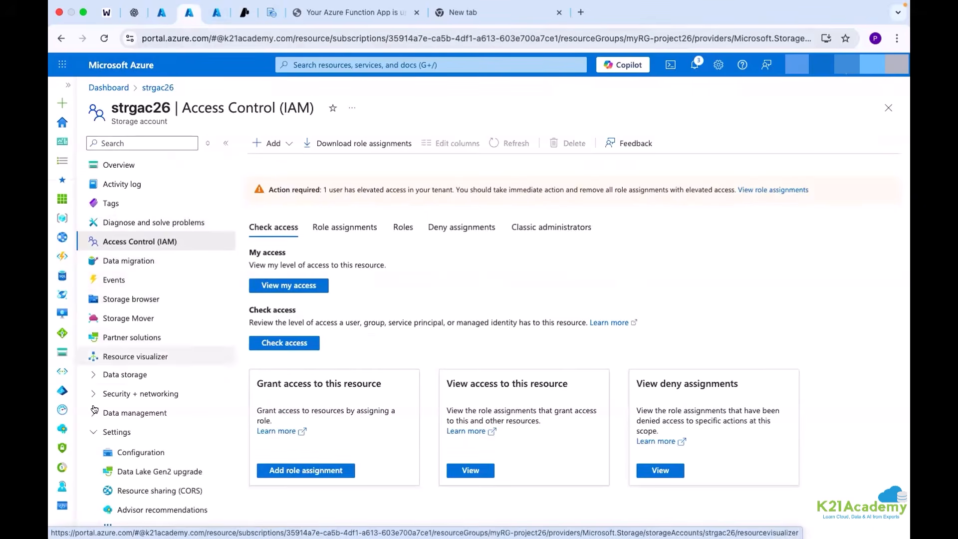
Step: Show the containers of the strgac26 storage account and return to its Access Control (IAM) page
{"action": "left_click", "coordinate": [94, 374]}
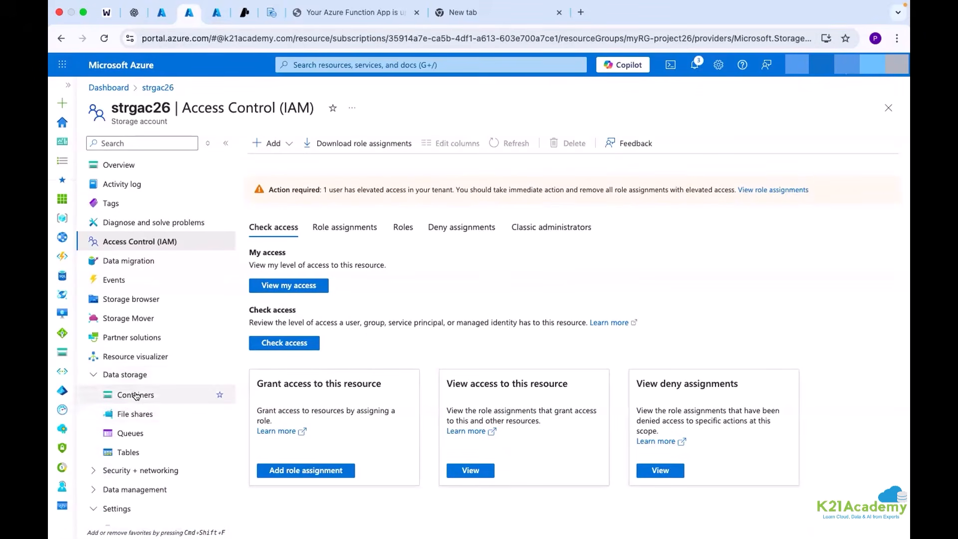
{"action": "left_click", "coordinate": [134, 395]}
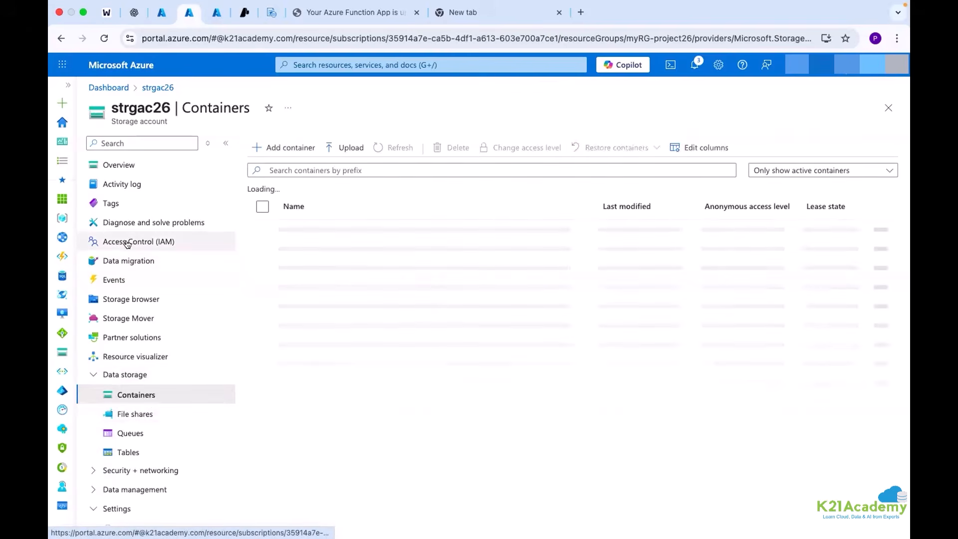
{"action": "left_click", "coordinate": [95, 242]}
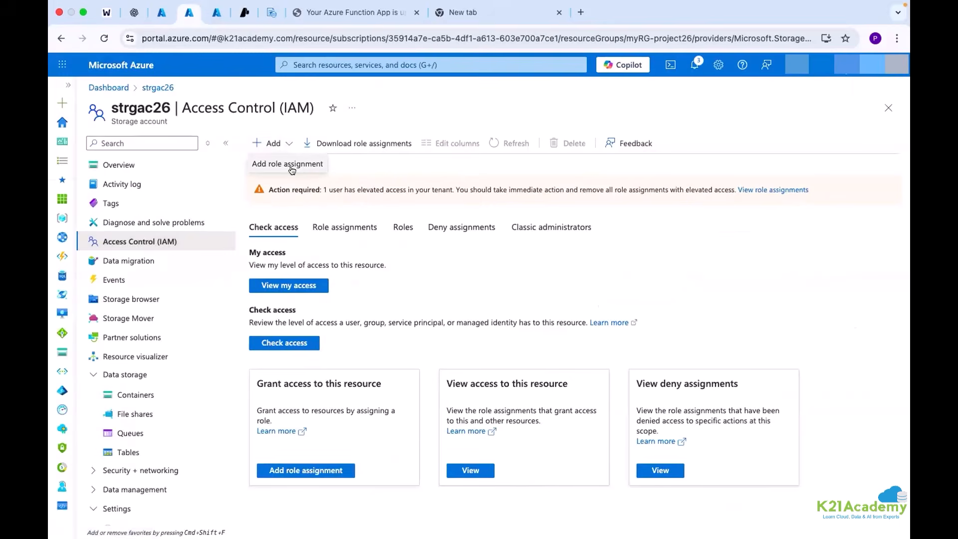
Step: Start another role assignment for strgac26 with the API Management Service Operator Role and continue to its members
{"action": "left_click", "coordinate": [291, 167]}
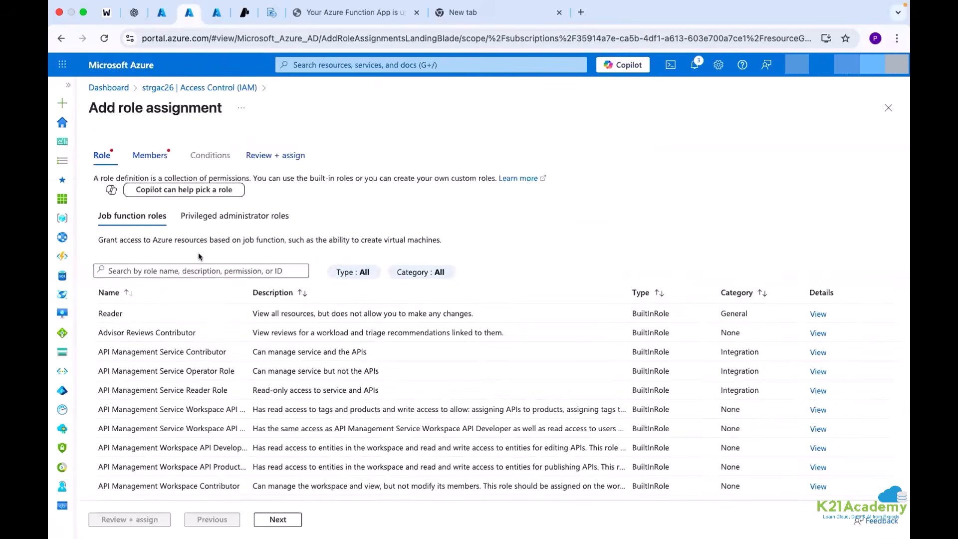
{"action": "scroll", "coordinate": [169, 423], "scroll_direction": "down", "scroll_amount": 15}
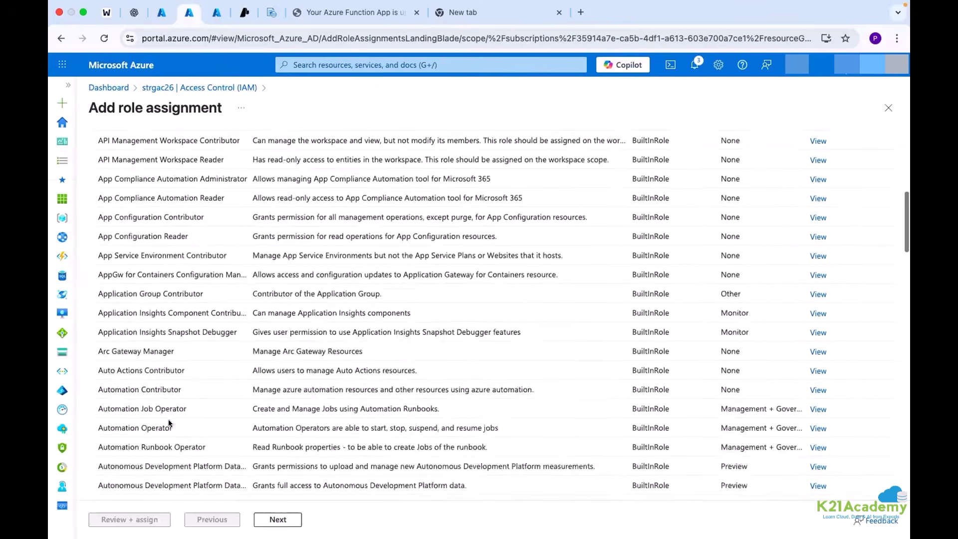
{"action": "scroll", "coordinate": [169, 419], "scroll_direction": "down", "scroll_amount": 7}
{"action": "scroll", "coordinate": [172, 389], "scroll_direction": "up", "scroll_amount": 11}
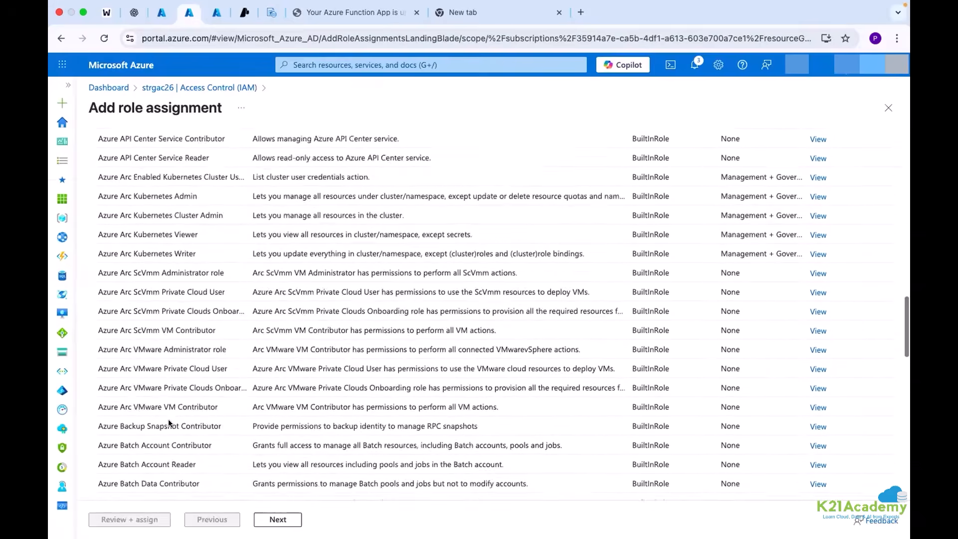
{"action": "scroll", "coordinate": [176, 361], "scroll_direction": "up", "scroll_amount": 10}
{"action": "left_click", "coordinate": [176, 366]}
{"action": "left_click", "coordinate": [278, 519]}
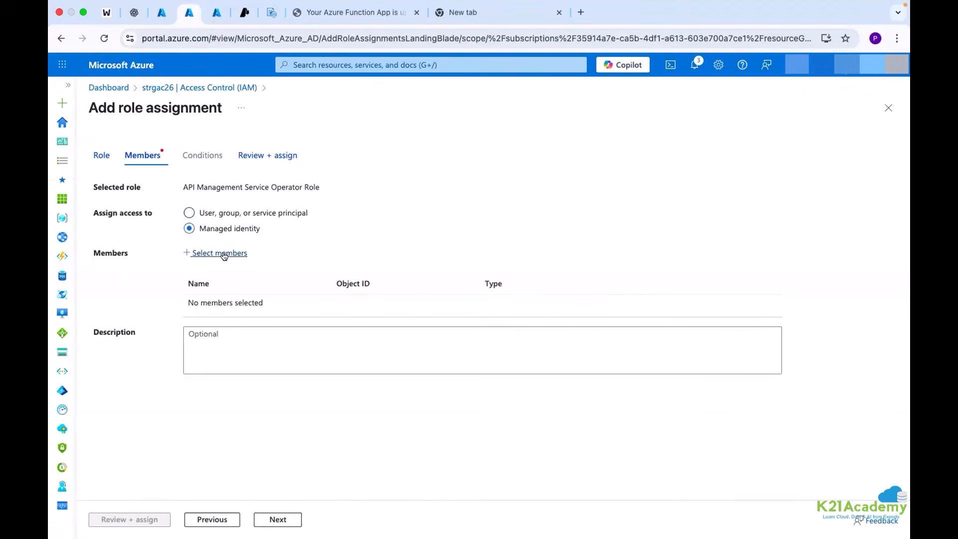
Step: Pick the Function App managed identity airesume-agent as the member for the role assignment
{"action": "left_click", "coordinate": [223, 253]}
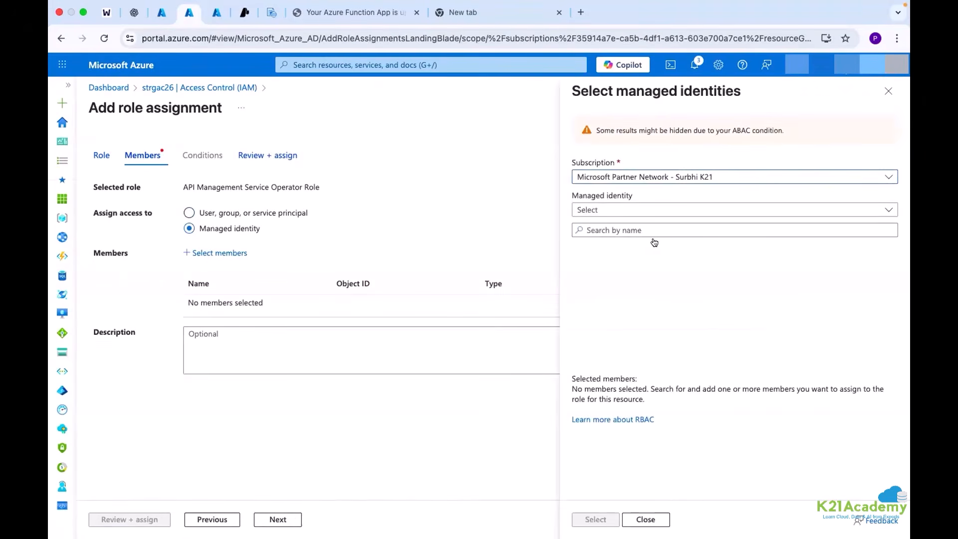
{"action": "left_click", "coordinate": [627, 210]}
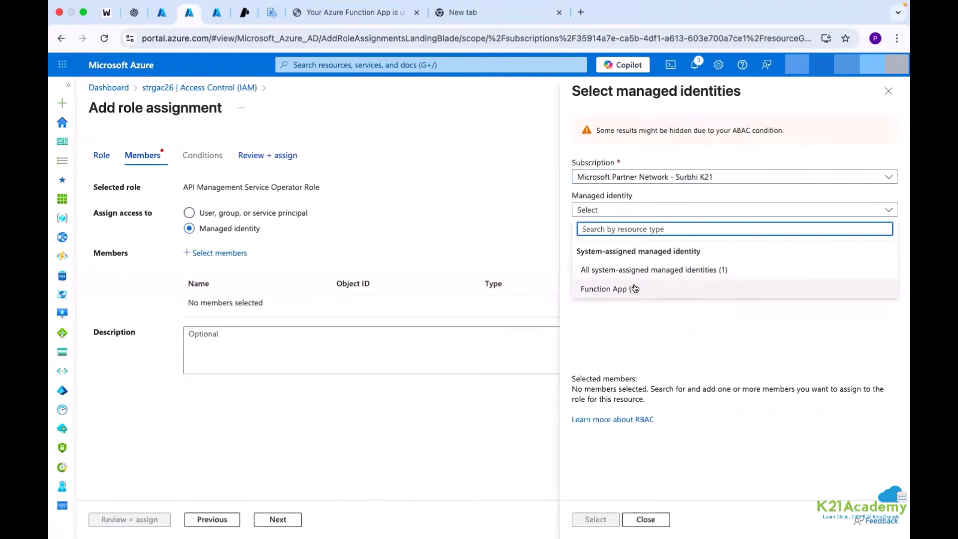
{"action": "left_click", "coordinate": [635, 288]}
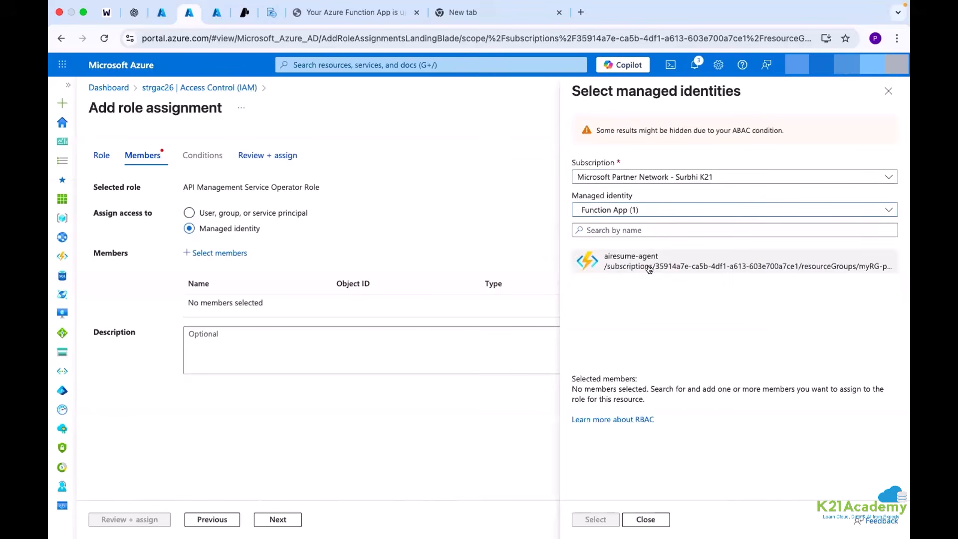
{"action": "left_click", "coordinate": [648, 266]}
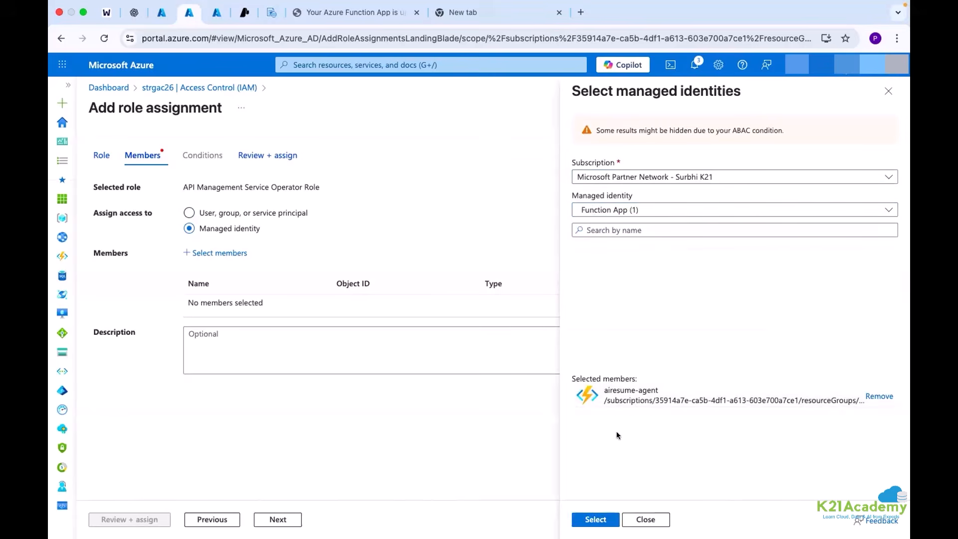
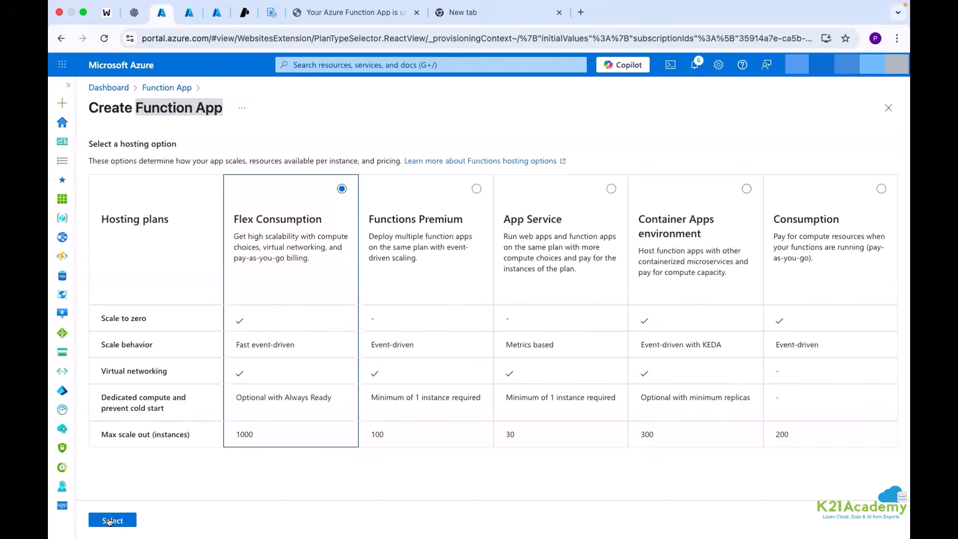
Step: Start a Function App on the Flex Consumption hosting plan and set its resource group to myRG-project26
{"action": "left_click", "coordinate": [106, 521]}
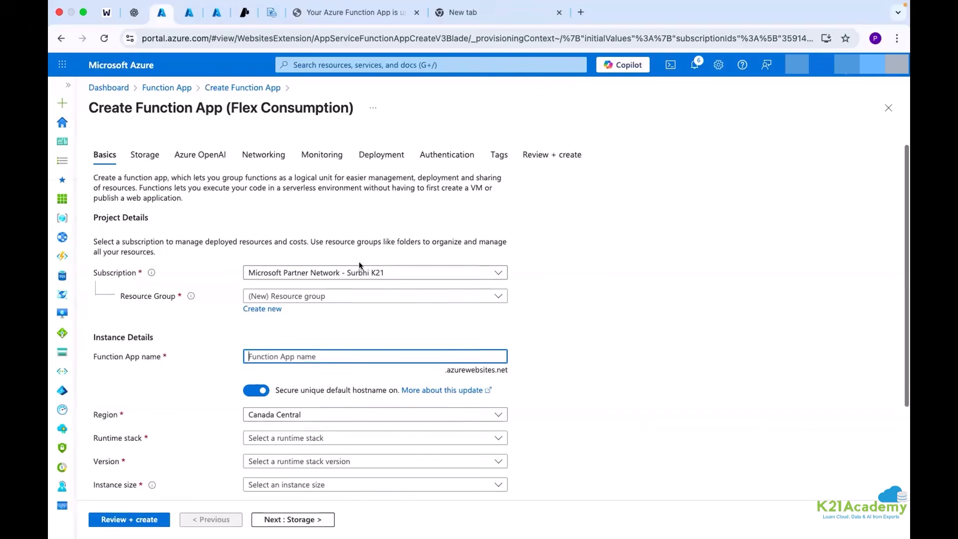
{"action": "scroll", "coordinate": [340, 257], "scroll_direction": "down", "scroll_amount": 3}
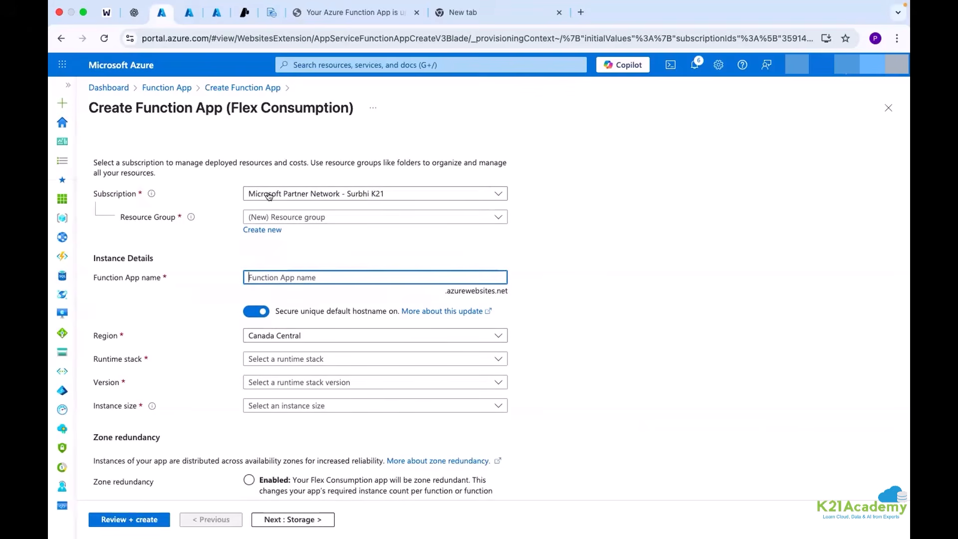
{"action": "left_click_drag", "start_coordinate": [134, 102], "coordinate": [222, 106]}
{"action": "left_click", "coordinate": [344, 221]}
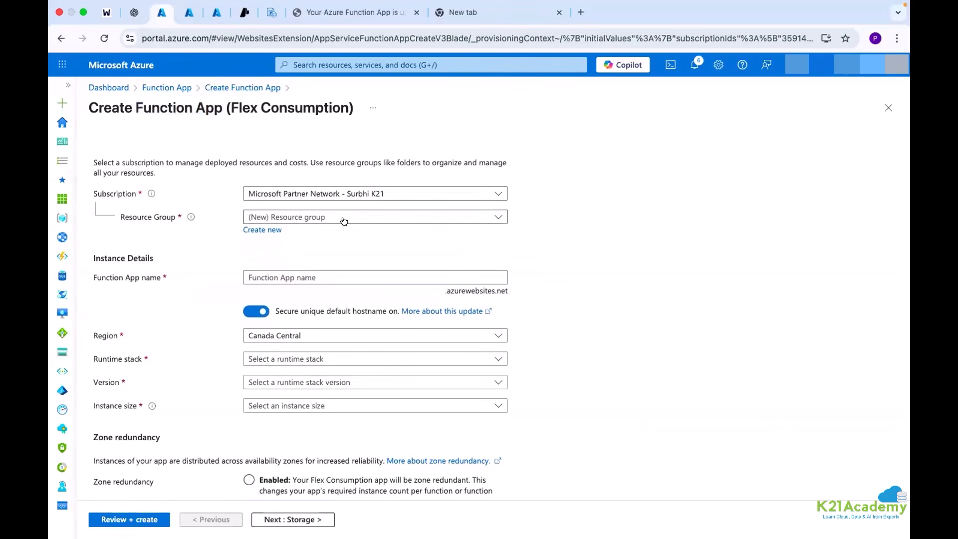
{"action": "left_click", "coordinate": [264, 273]}
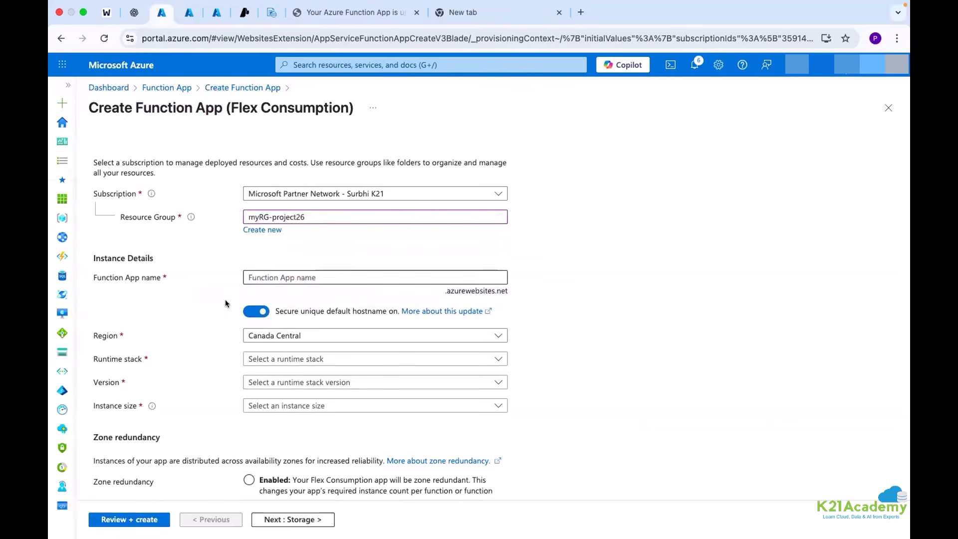
Step: Name the Function App funcustomv2xs
{"action": "left_click", "coordinate": [286, 277]}
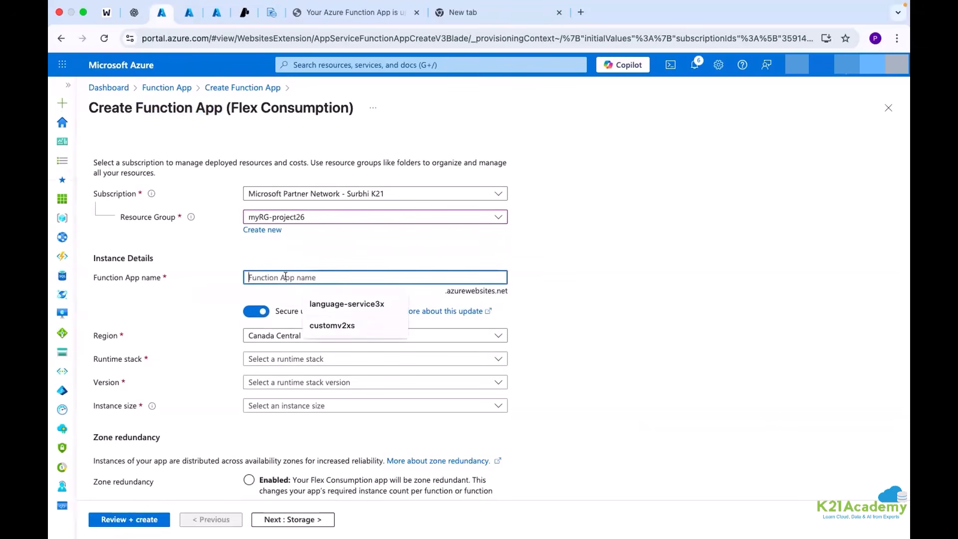
{"action": "left_click", "coordinate": [334, 325]}
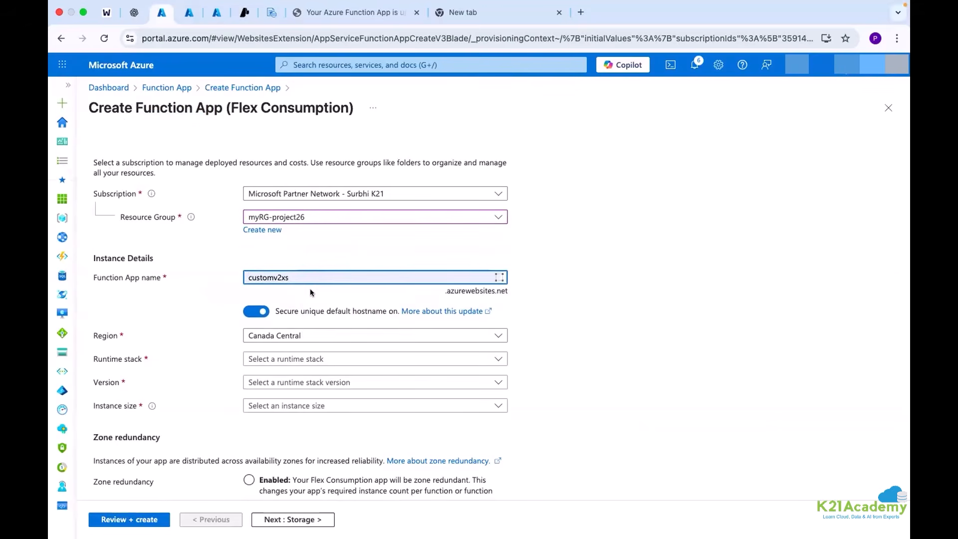
{"action": "left_click", "coordinate": [249, 277]}
{"action": "type", "text": "fun"}
{"action": "left_click", "coordinate": [724, 302]}
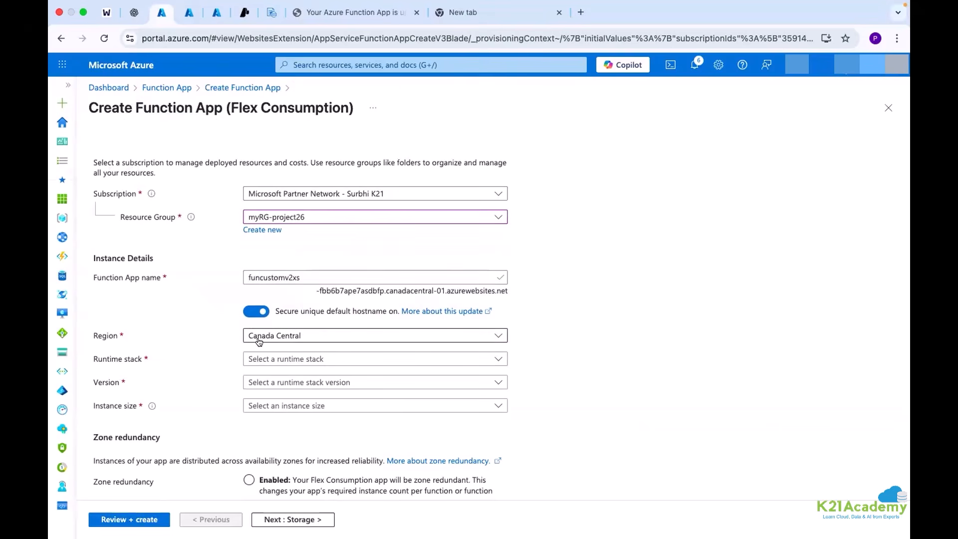
Step: Set the Function App's runtime stack to Python and its version to 3.11
{"action": "left_click", "coordinate": [299, 358]}
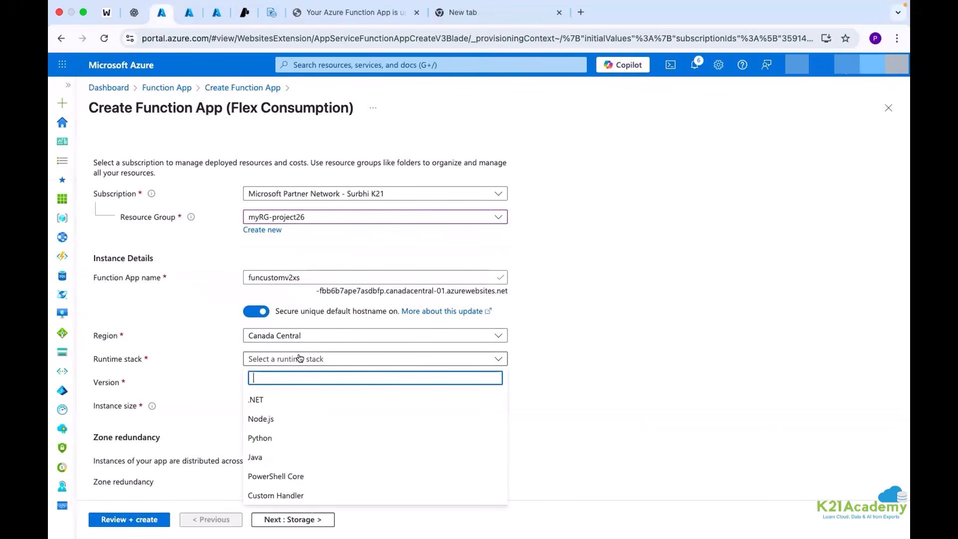
{"action": "scroll", "coordinate": [322, 360], "scroll_direction": "down", "scroll_amount": 2}
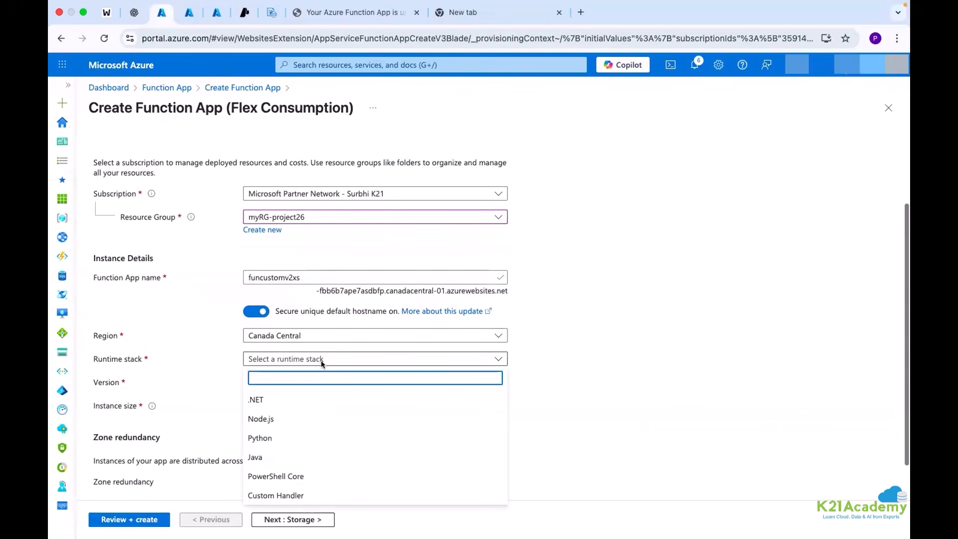
{"action": "left_click", "coordinate": [315, 315]}
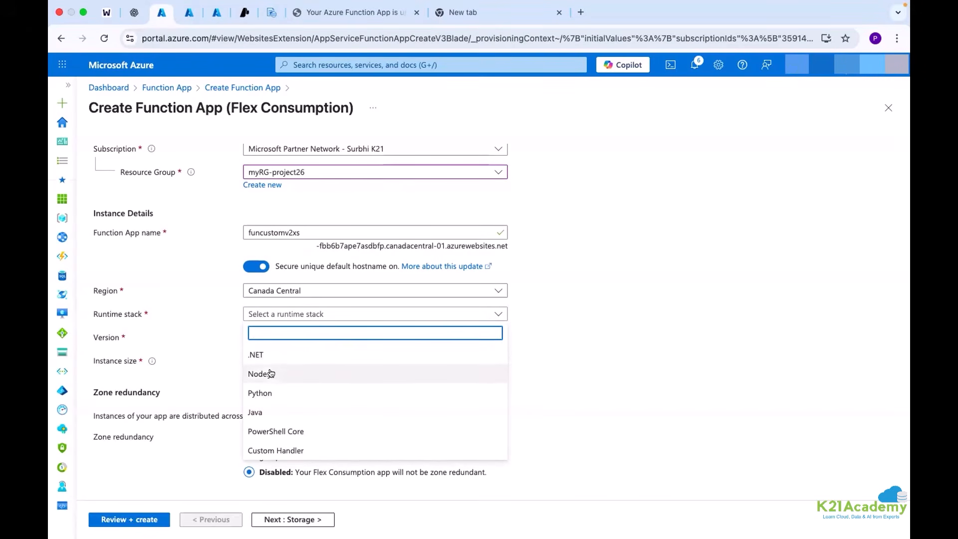
{"action": "left_click", "coordinate": [272, 395]}
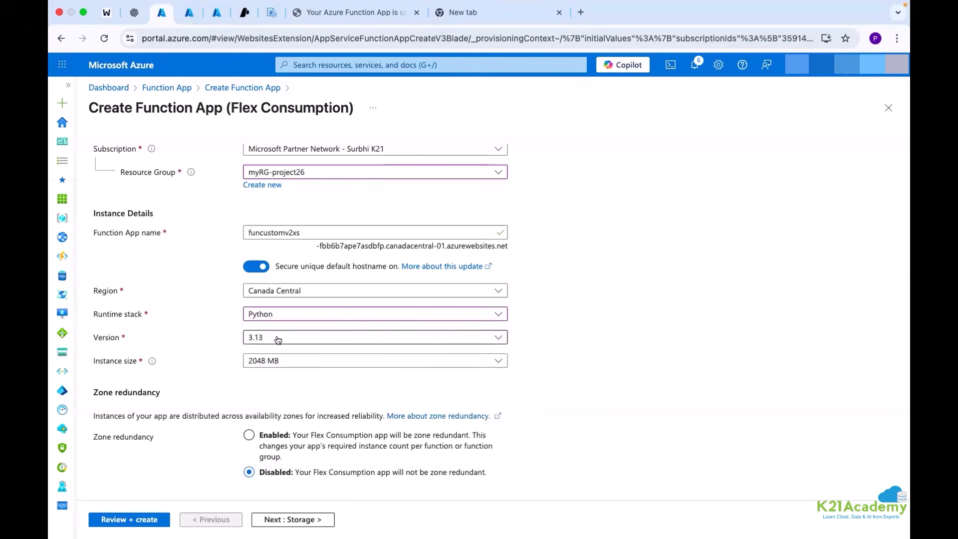
{"action": "left_click", "coordinate": [280, 340]}
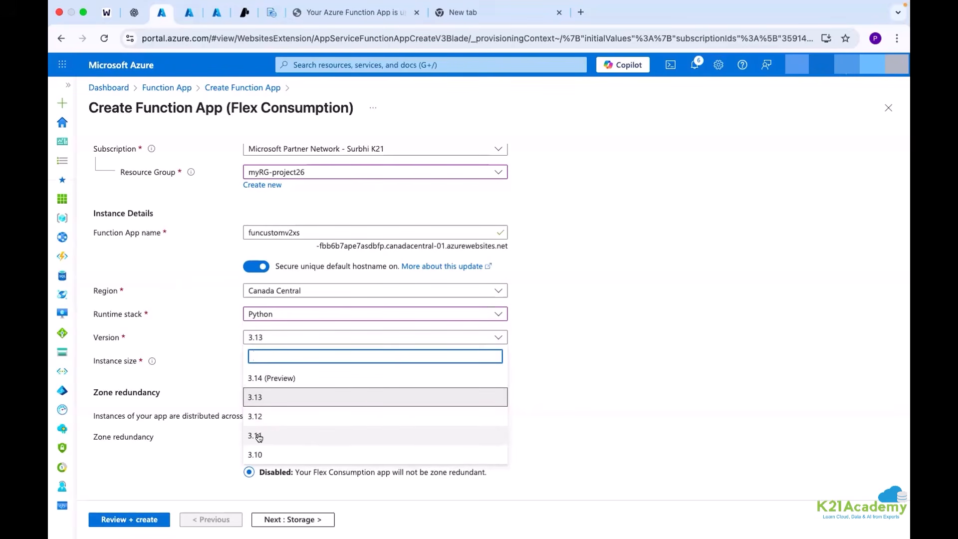
{"action": "left_click", "coordinate": [262, 437]}
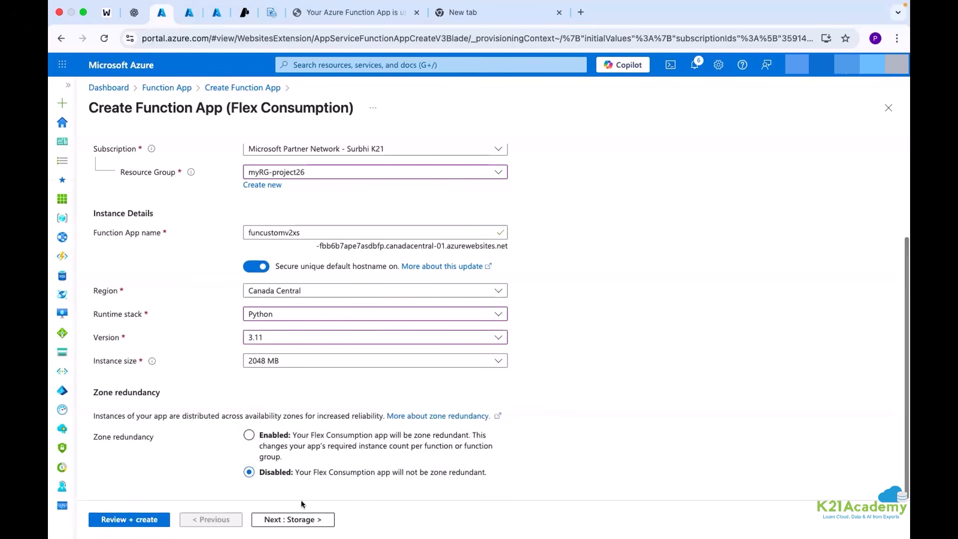
Step: Continue to the Function App's storage settings and check which storage accounts are available
{"action": "left_click", "coordinate": [297, 519]}
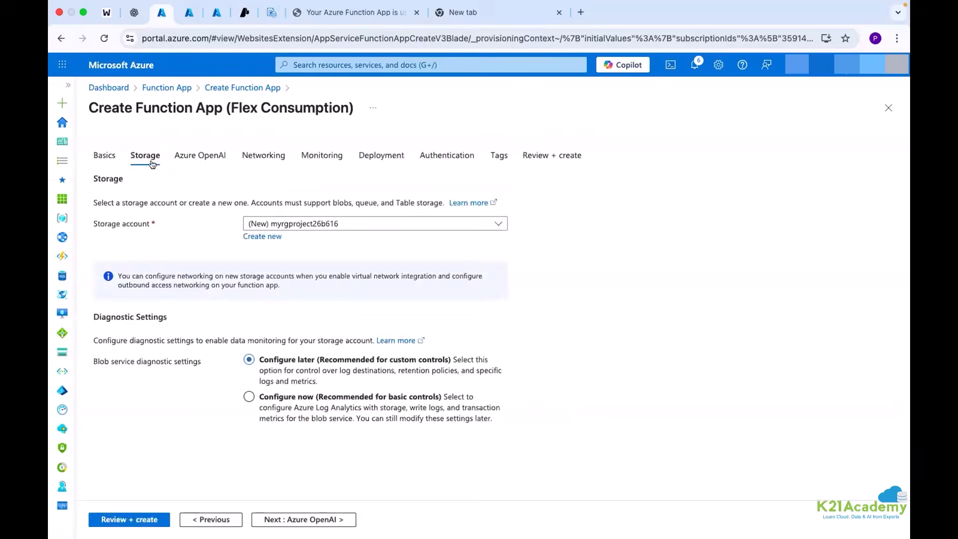
{"action": "left_click", "coordinate": [322, 223]}
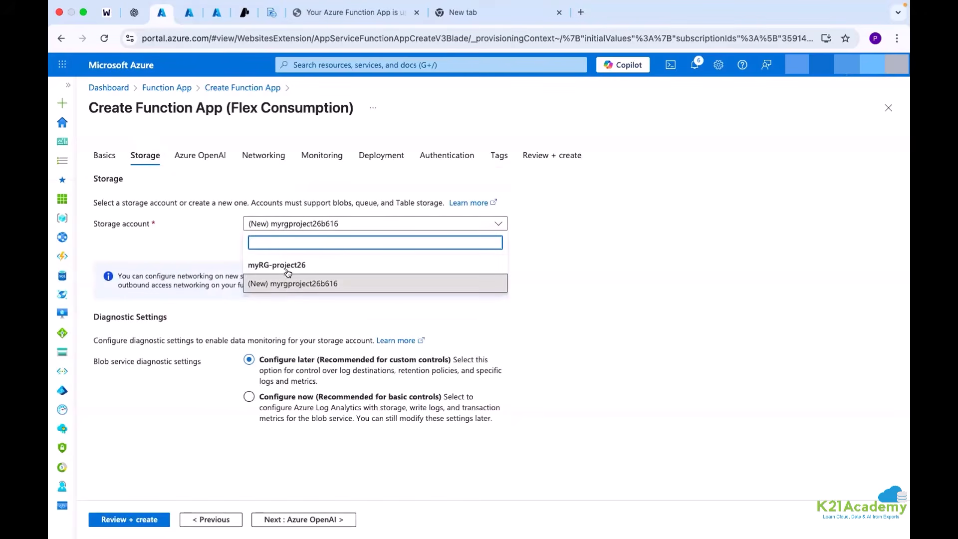
{"action": "left_click", "coordinate": [326, 225]}
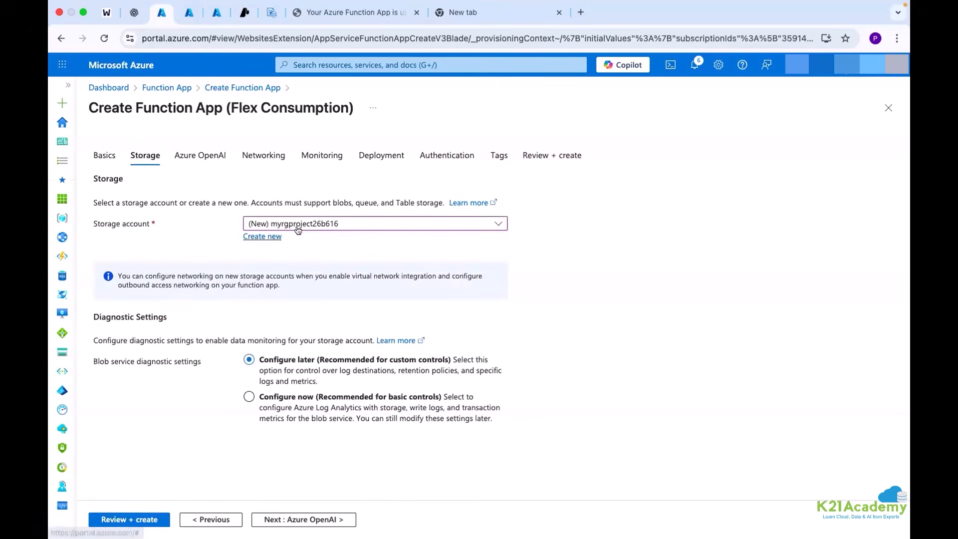
{"action": "left_click", "coordinate": [332, 227]}
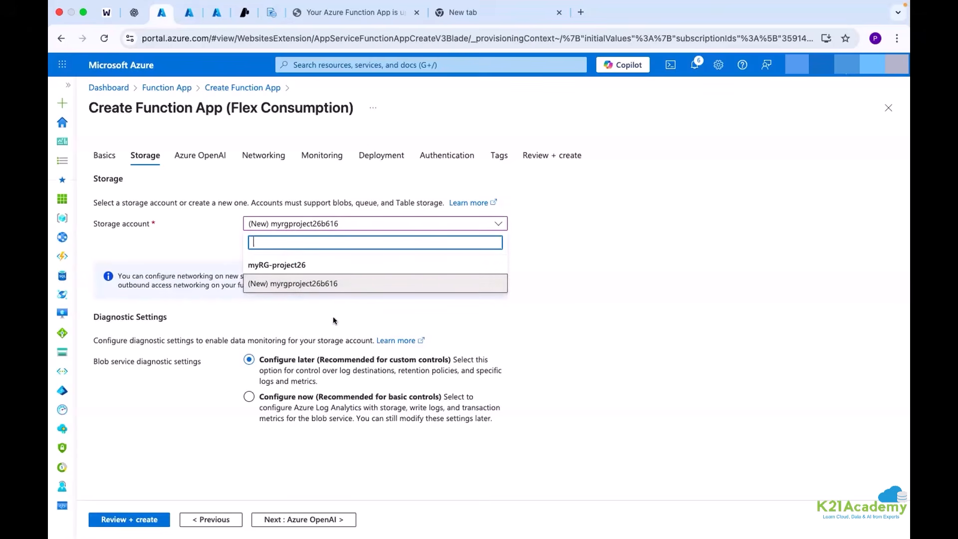
Step: Return to the basic settings and change the Function App's region to Sweden Central
{"action": "left_click", "coordinate": [101, 155]}
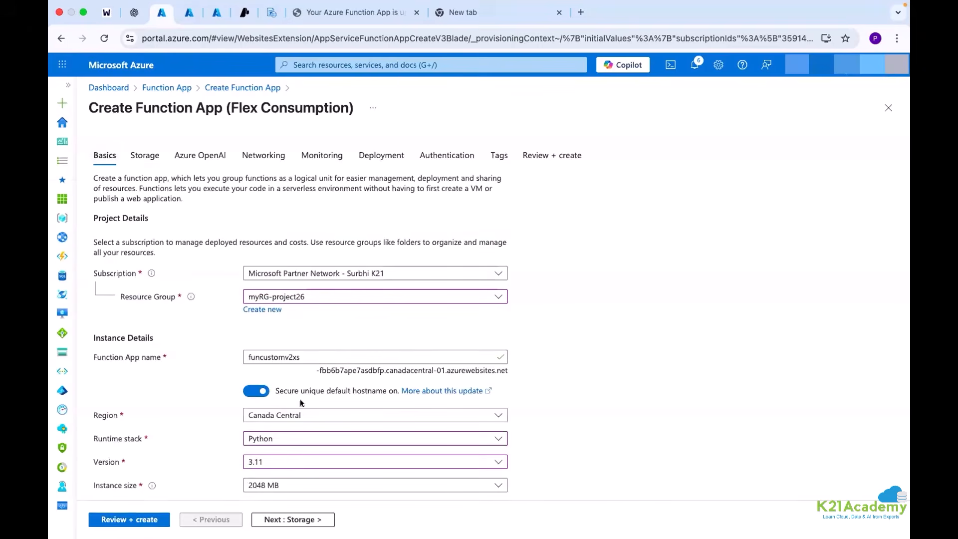
{"action": "left_click", "coordinate": [301, 415]}
{"action": "scroll", "coordinate": [318, 349], "scroll_direction": "down", "scroll_amount": 3}
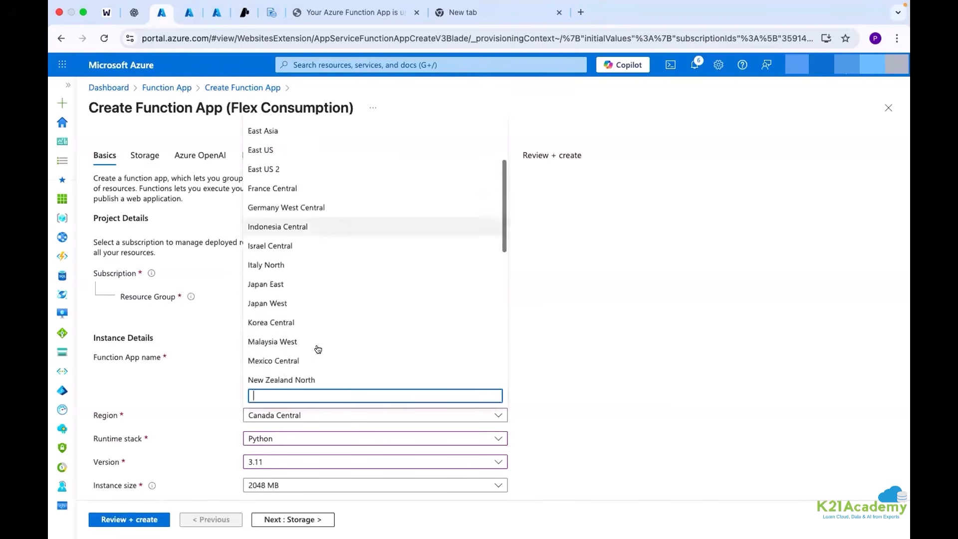
{"action": "scroll", "coordinate": [318, 349], "scroll_direction": "down", "scroll_amount": 10}
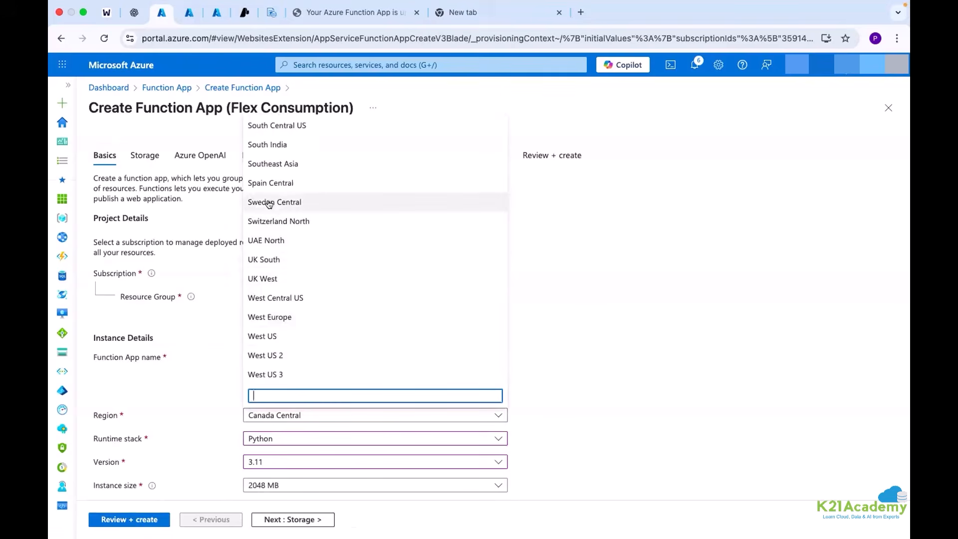
{"action": "left_click", "coordinate": [270, 203]}
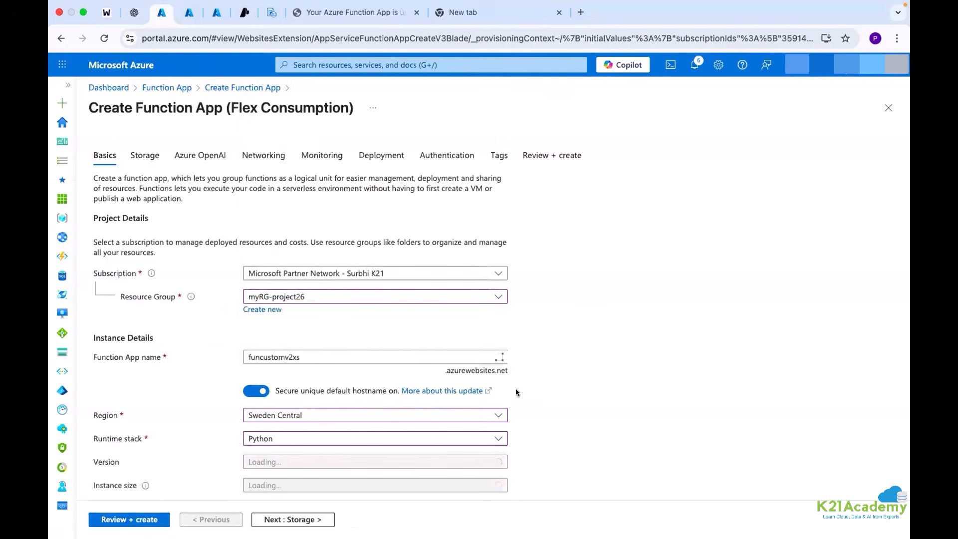
{"action": "scroll", "coordinate": [350, 379], "scroll_direction": "down", "scroll_amount": 5}
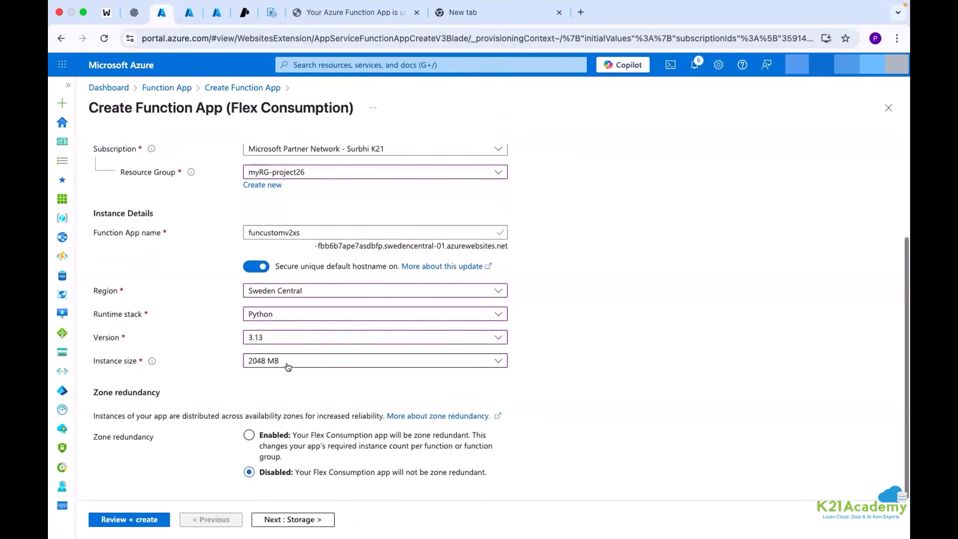
Step: Continue to the storage settings and select strgac26 (v2) as the Function App's storage account
{"action": "left_click", "coordinate": [288, 520]}
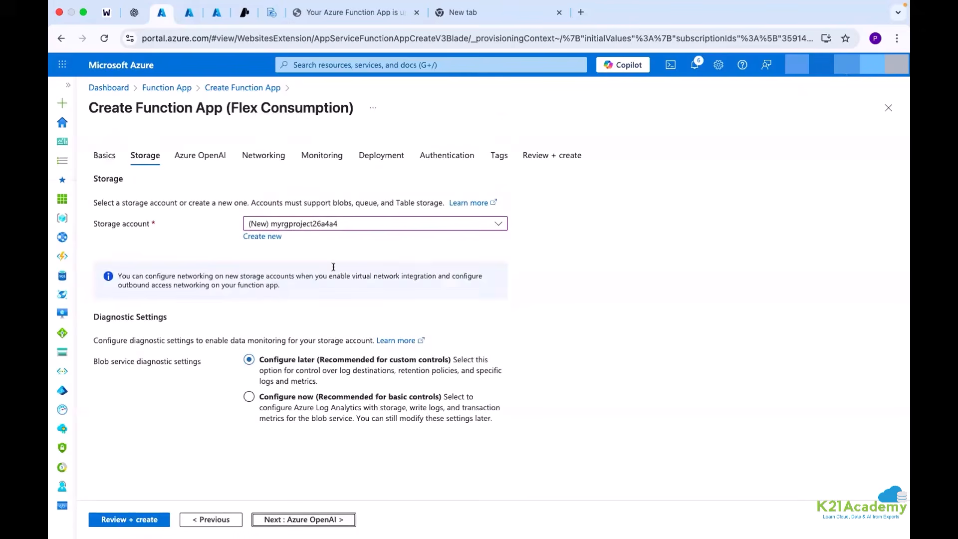
{"action": "left_click", "coordinate": [334, 224]}
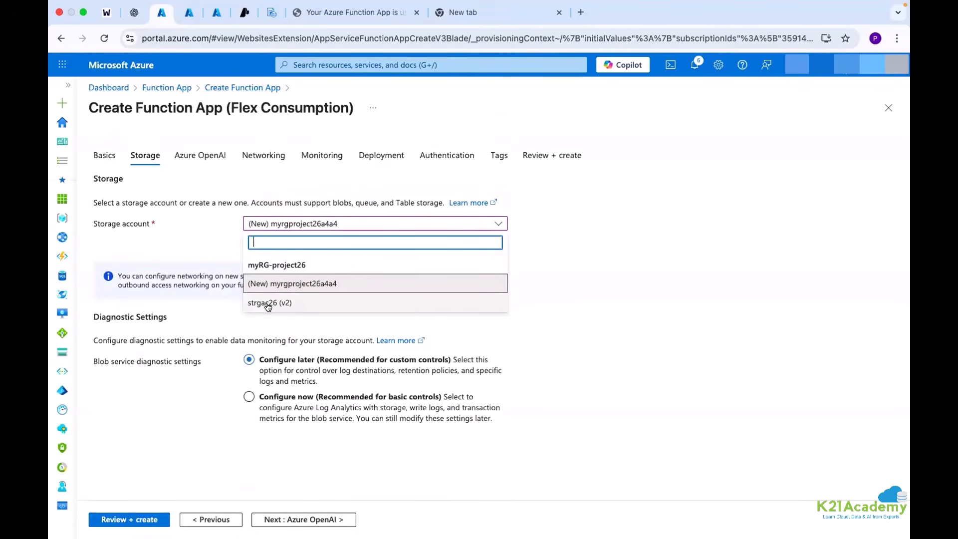
{"action": "left_click", "coordinate": [266, 304]}
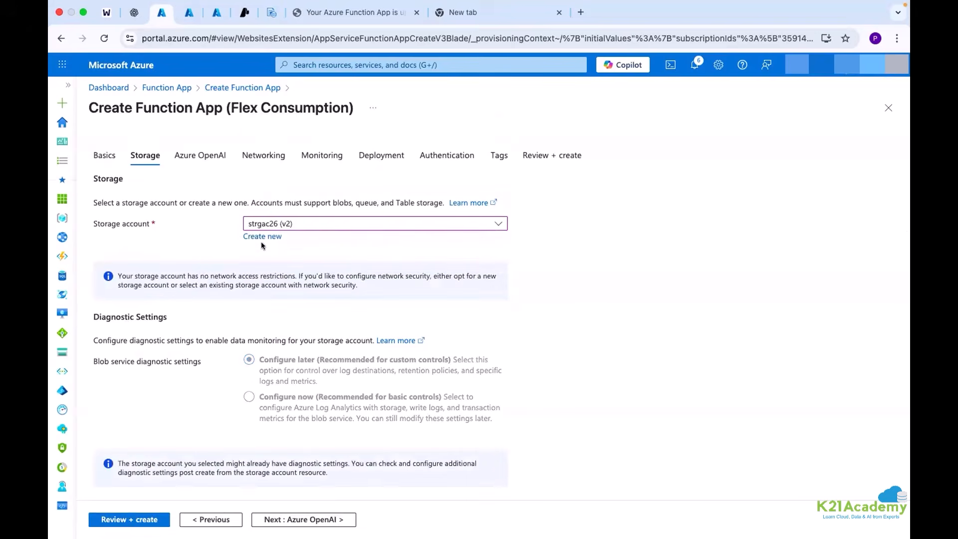
Step: Show the containers of the strgac26 storage account in the other portal tab and return to the Function App form
{"action": "left_click", "coordinate": [200, 15]}
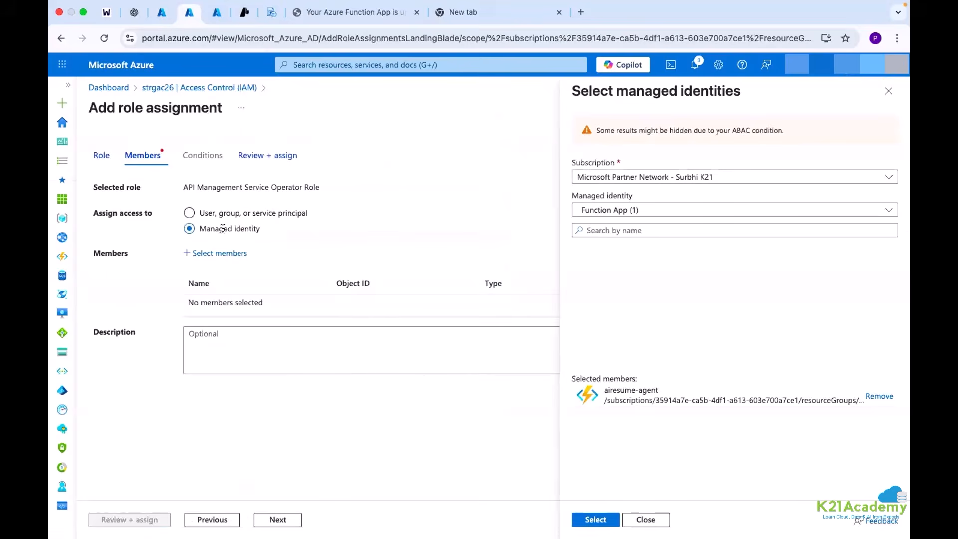
{"action": "left_click", "coordinate": [166, 89]}
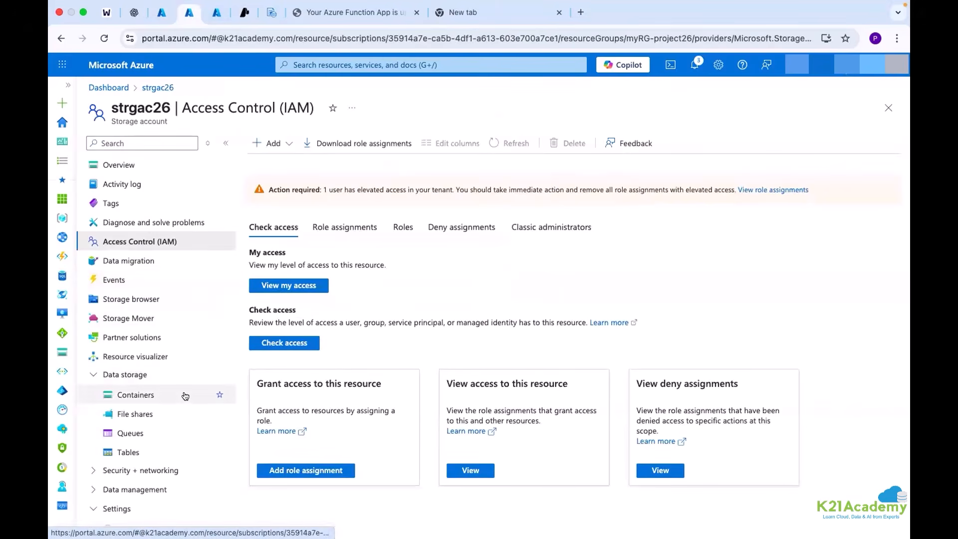
{"action": "left_click", "coordinate": [134, 393]}
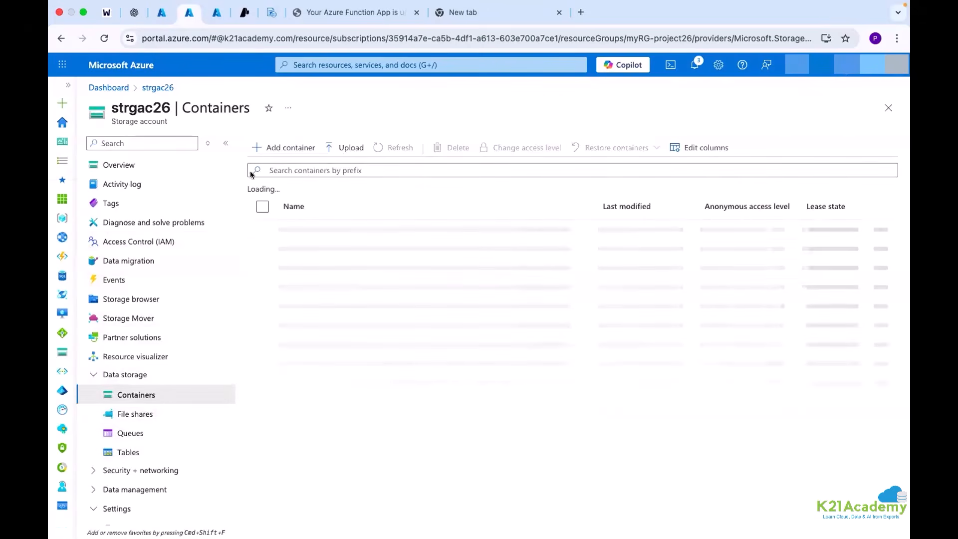
{"action": "double_click", "coordinate": [174, 106]}
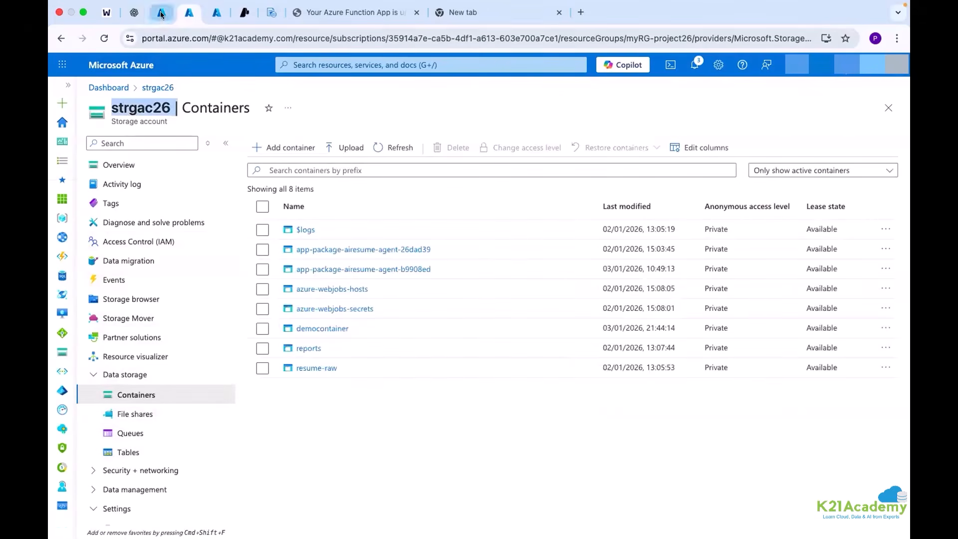
{"action": "left_click", "coordinate": [161, 12]}
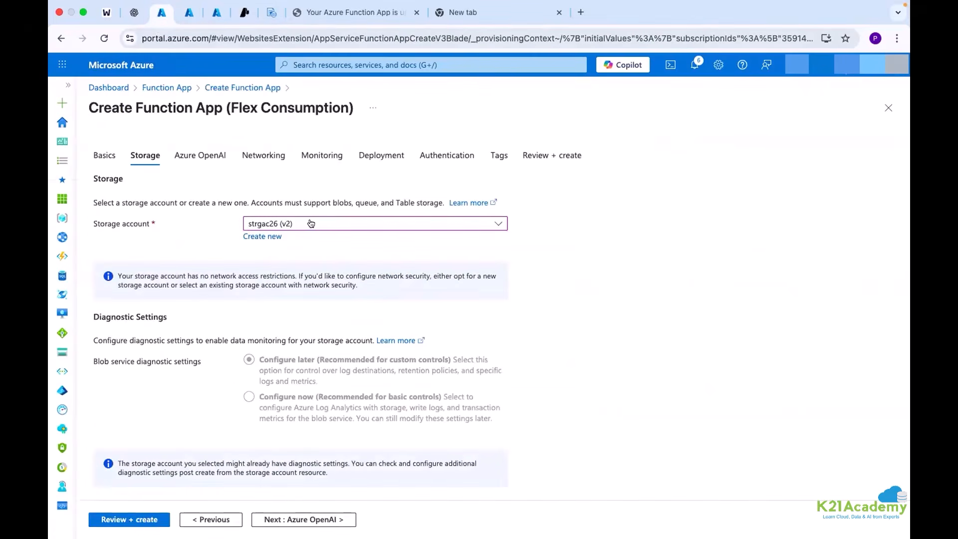
Step: Enable Azure OpenAI for the Function App and select ai-resume-openai26 as its OpenAI resource
{"action": "left_click", "coordinate": [322, 519]}
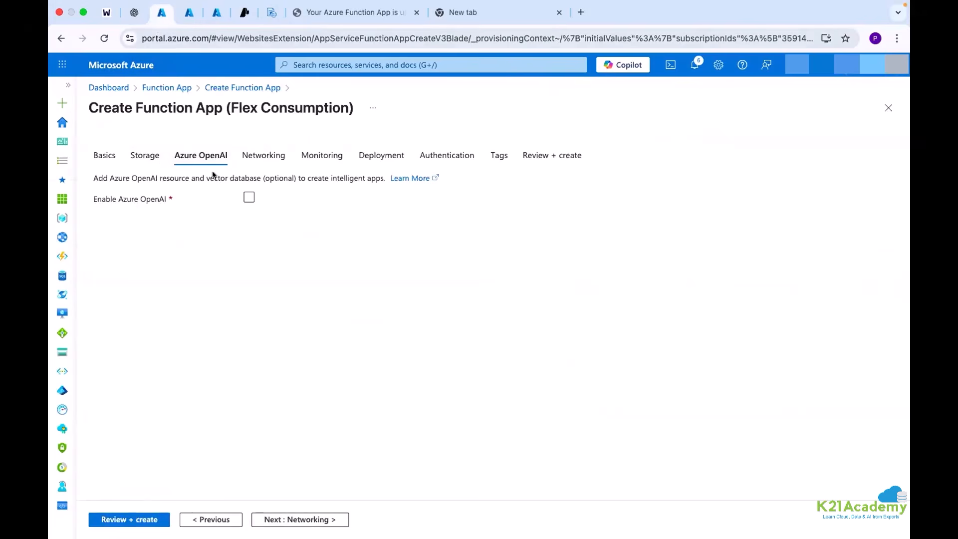
{"action": "left_click", "coordinate": [248, 198]}
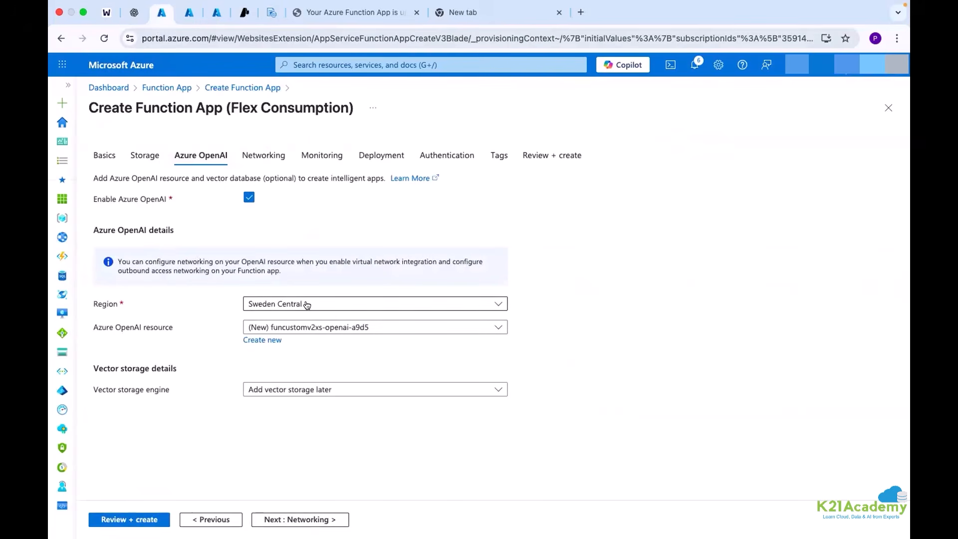
{"action": "left_click", "coordinate": [344, 328]}
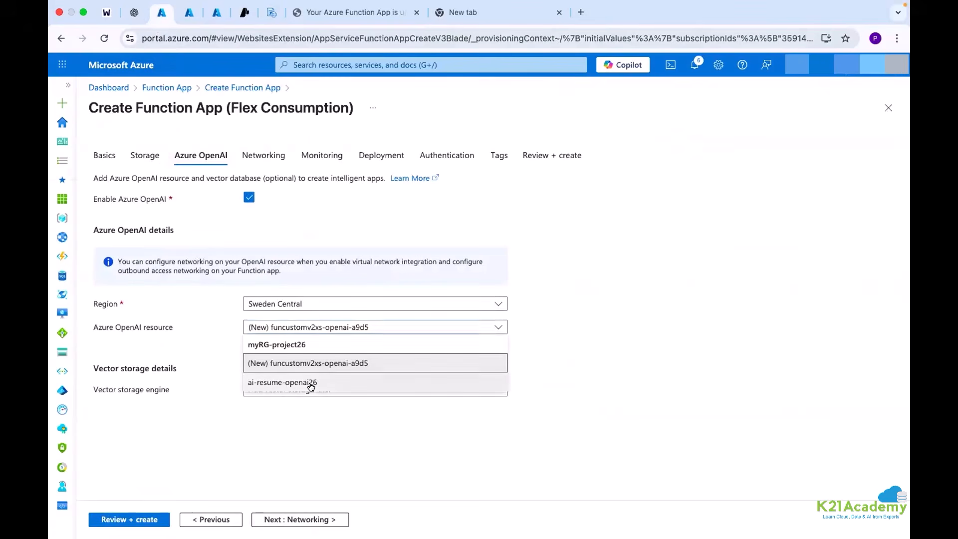
{"action": "left_click", "coordinate": [311, 384]}
Step: Search the portal for Azure OpenAI, examine the ai-resume-openai26 overview, and return to the Function App form
{"action": "left_click", "coordinate": [217, 14]}
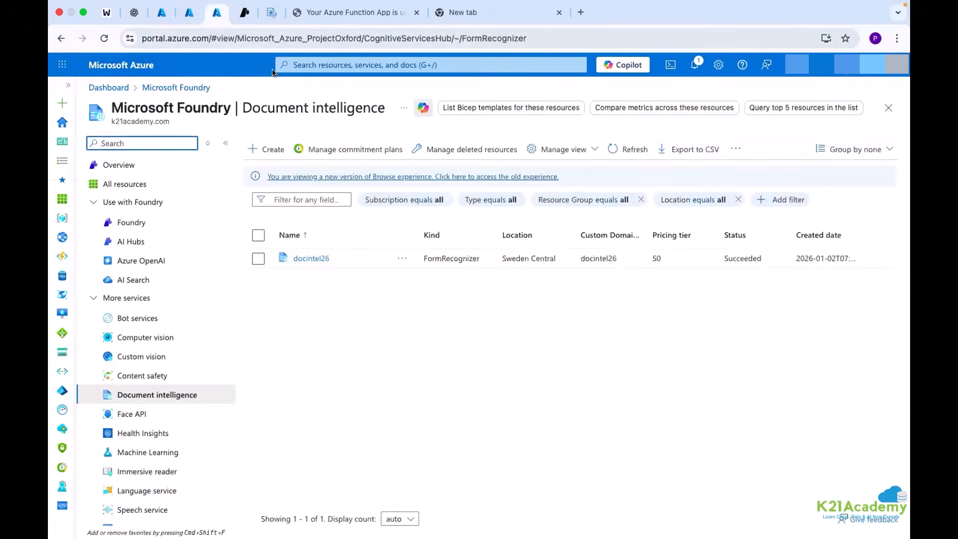
{"action": "left_click", "coordinate": [324, 65]}
{"action": "type", "text": "a"}
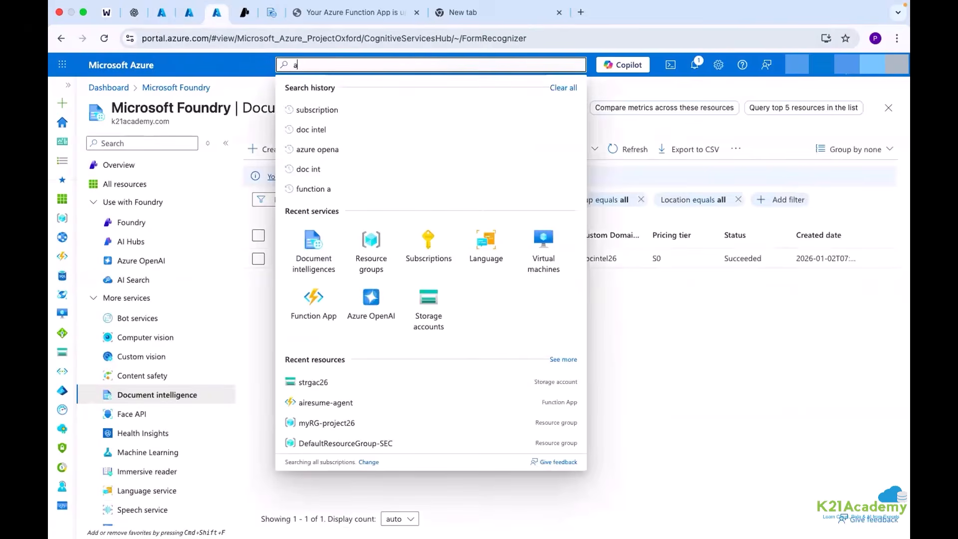
{"action": "type", "text": "zure open"}
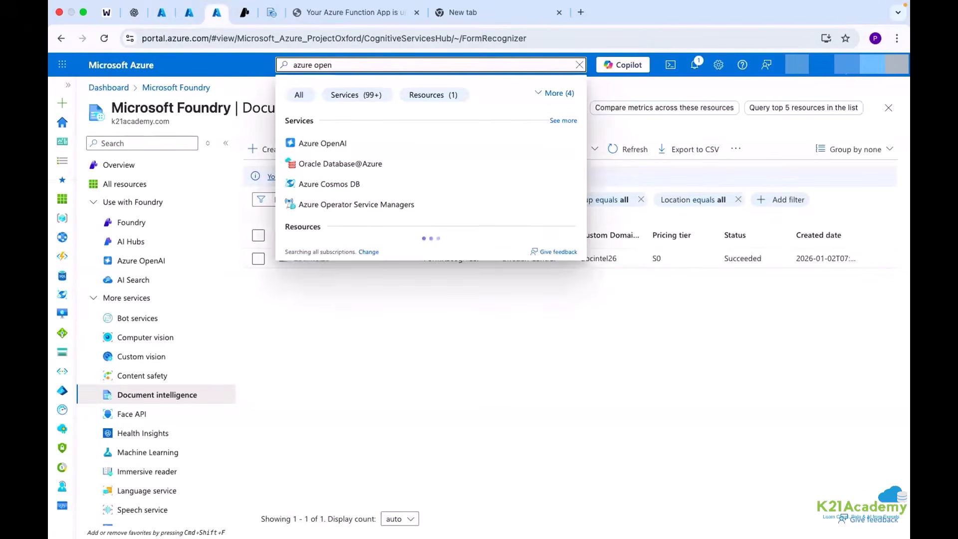
{"action": "left_click", "coordinate": [342, 136]}
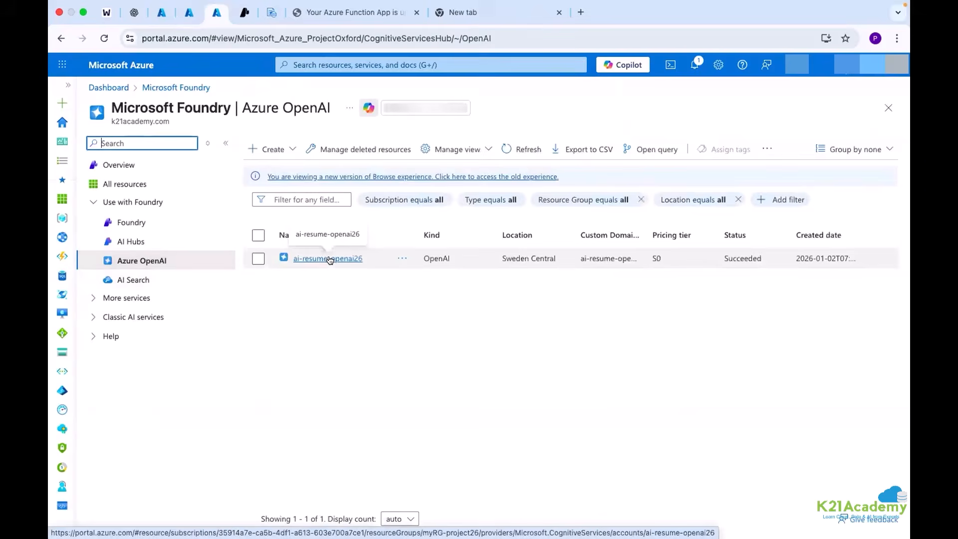
{"action": "left_click", "coordinate": [373, 259]}
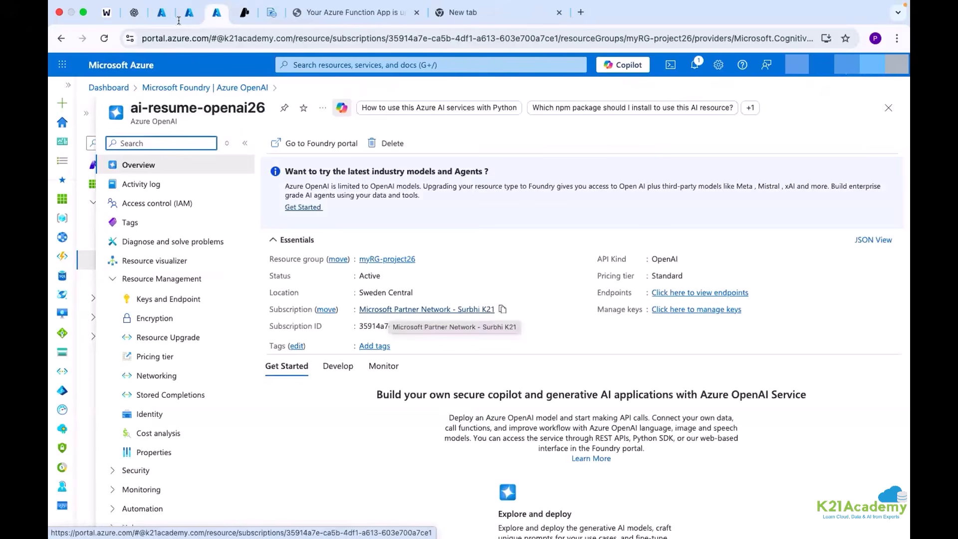
{"action": "left_click", "coordinate": [161, 14]}
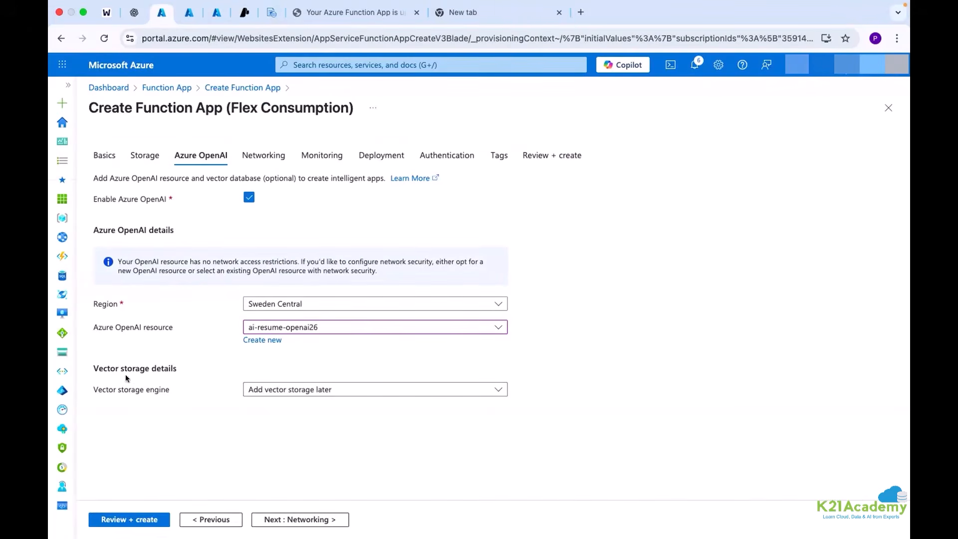
Step: Keep the default networking settings for the Function App and disable Application Insights in its monitoring settings
{"action": "left_click", "coordinate": [302, 519]}
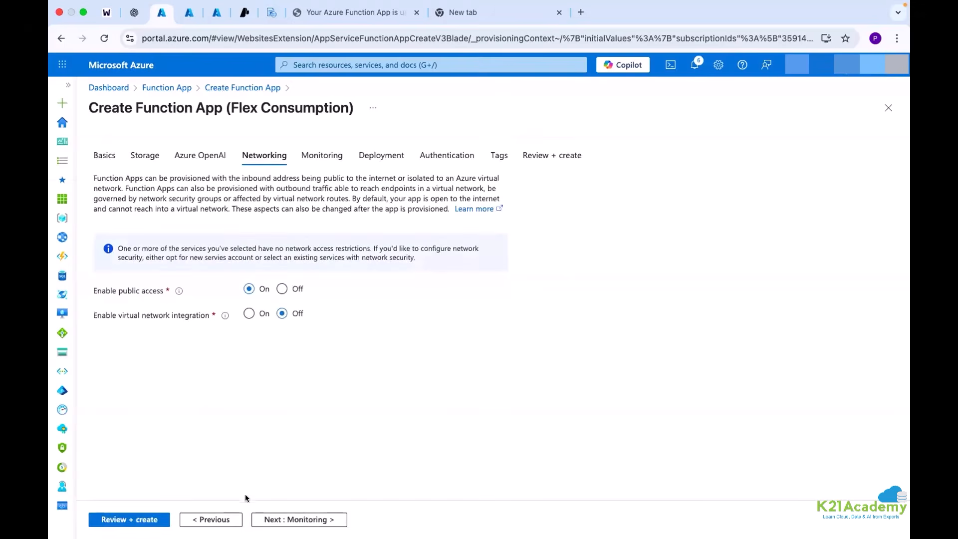
{"action": "left_click", "coordinate": [297, 519]}
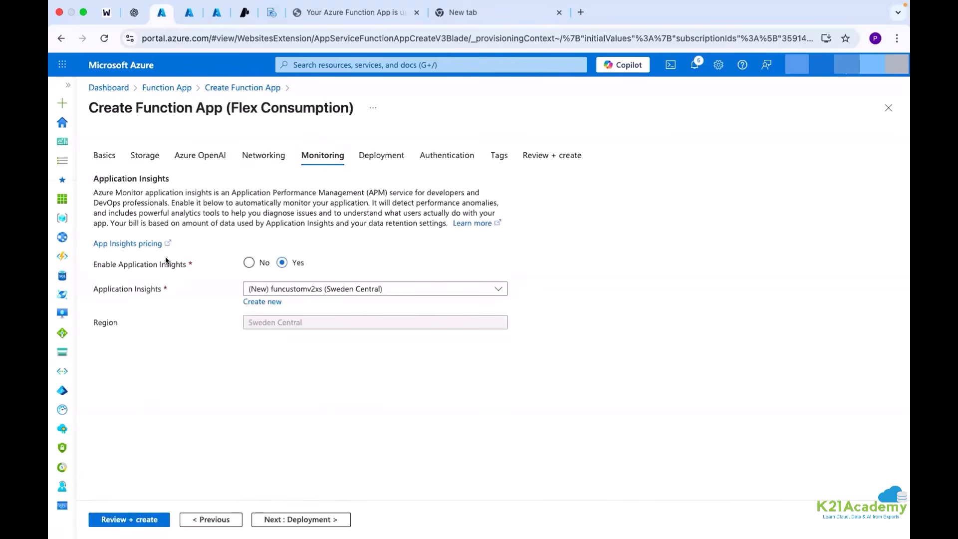
{"action": "scroll", "coordinate": [95, 266], "scroll_direction": "up", "scroll_amount": 5}
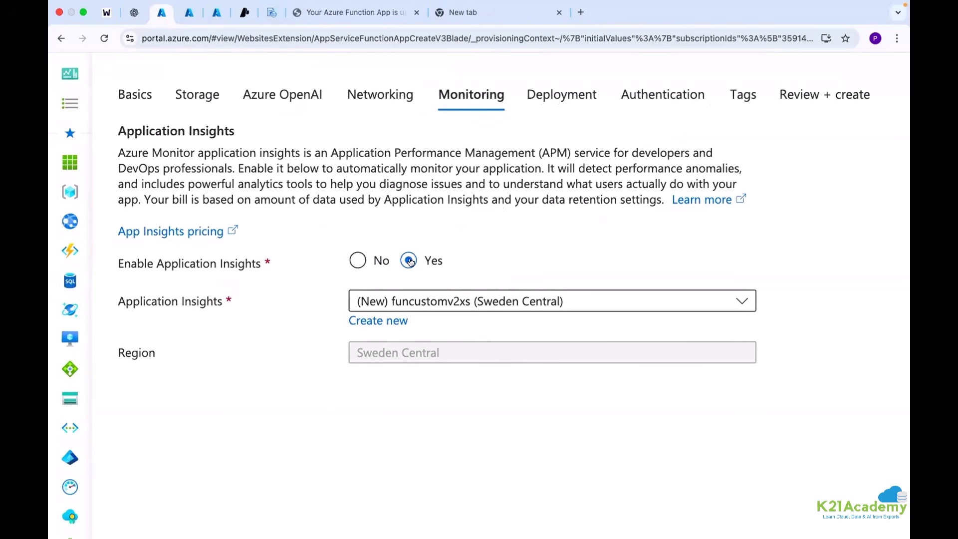
{"action": "left_click_drag", "start_coordinate": [138, 264], "coordinate": [252, 265]}
{"action": "left_click", "coordinate": [355, 259]}
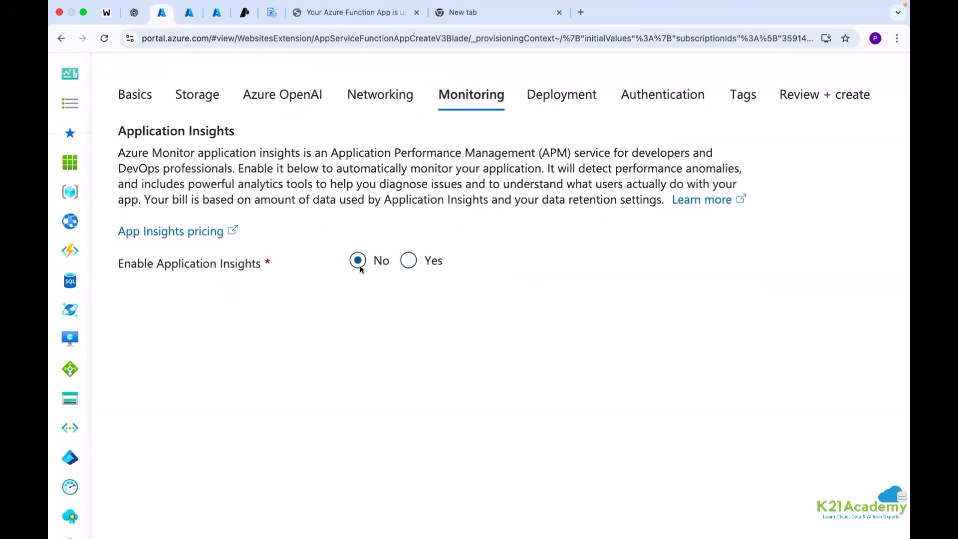
{"action": "key", "text": "super+0"}
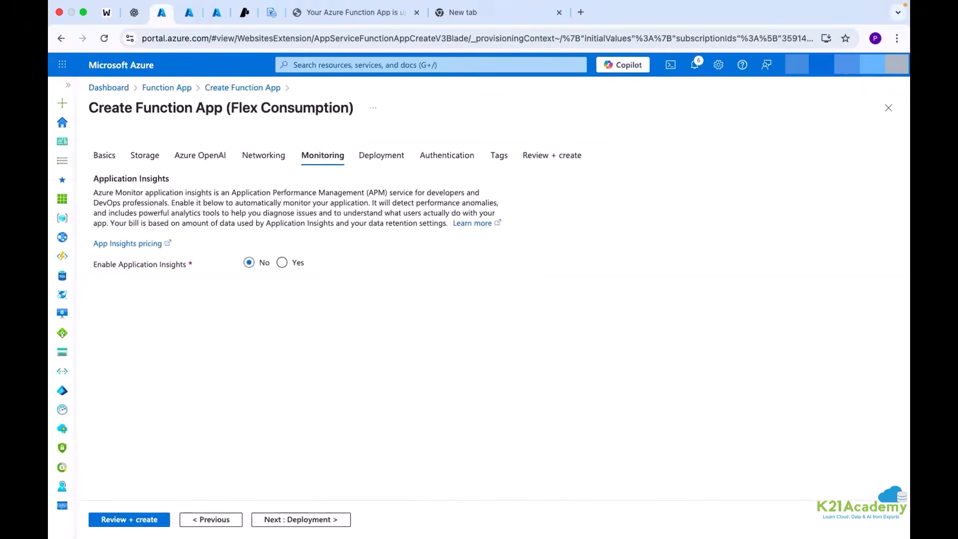
Step: Keep the deployment defaults and set Managed identity as the authentication type for host storage, deployment storage and Azure OpenAI
{"action": "left_click", "coordinate": [307, 520]}
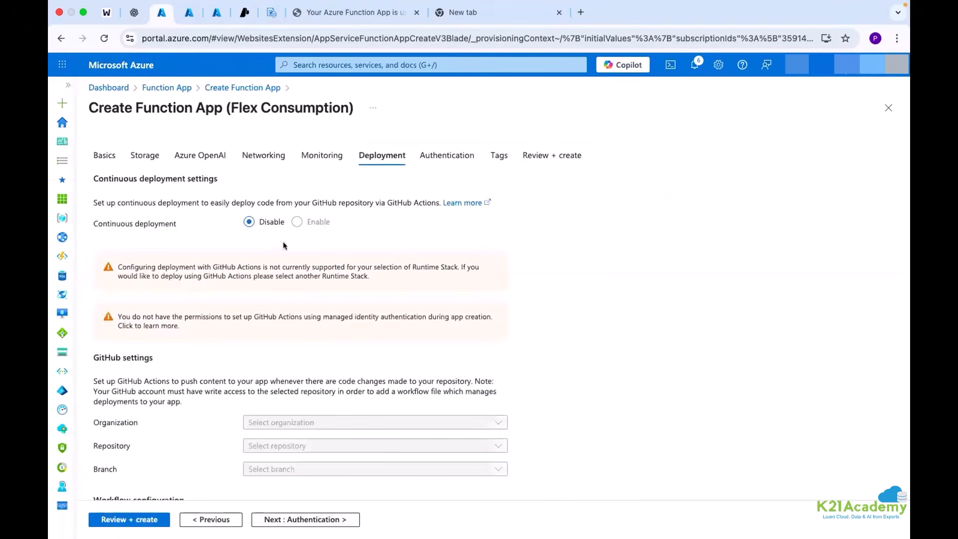
{"action": "scroll", "coordinate": [324, 223], "scroll_direction": "down", "scroll_amount": 5}
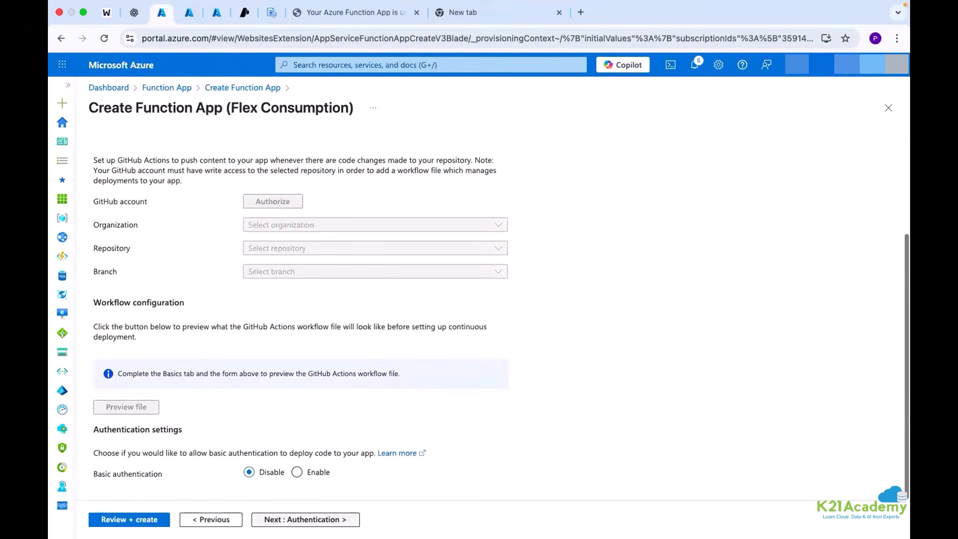
{"action": "left_click", "coordinate": [306, 520]}
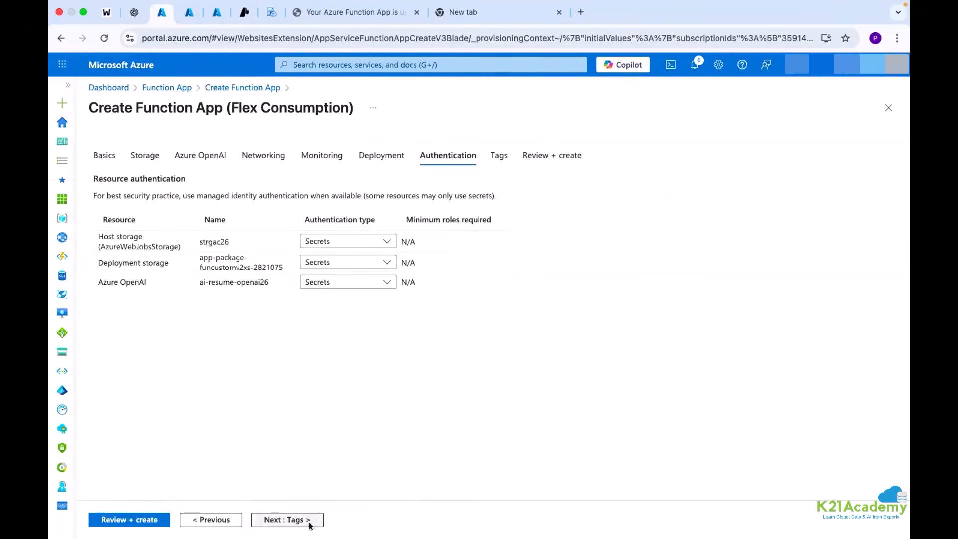
{"action": "left_click", "coordinate": [353, 241]}
{"action": "left_click", "coordinate": [350, 274]}
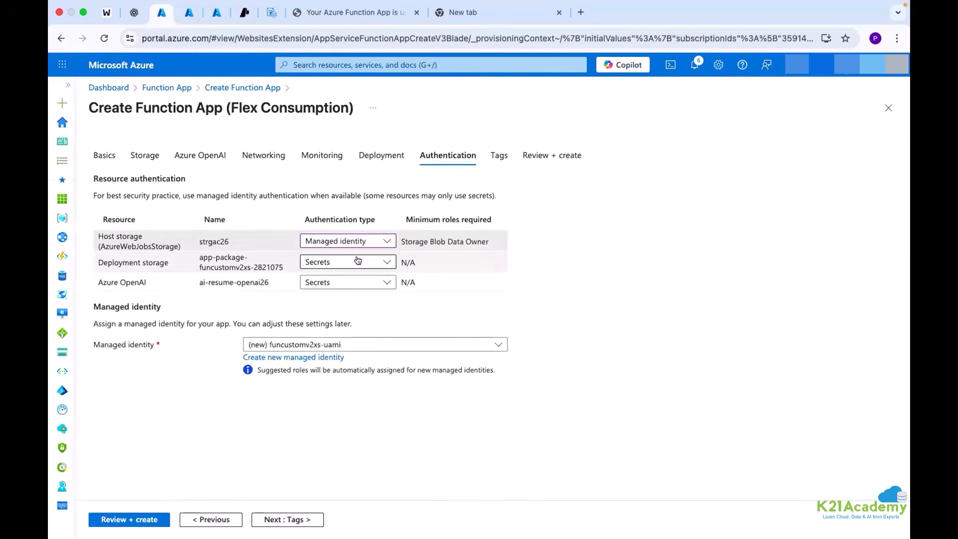
{"action": "left_click", "coordinate": [357, 260]}
{"action": "left_click", "coordinate": [355, 298]}
{"action": "left_click", "coordinate": [362, 282]}
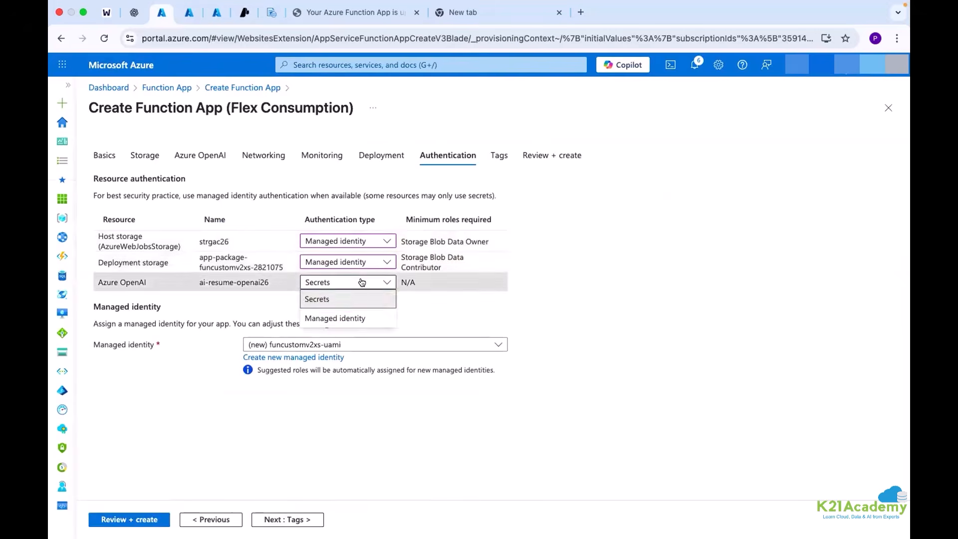
{"action": "left_click", "coordinate": [350, 318]}
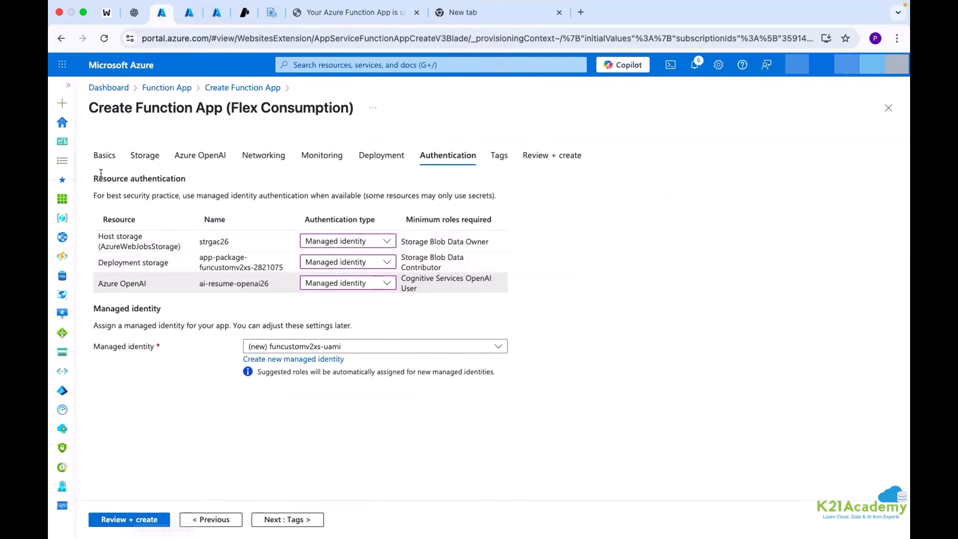
Step: Return to the Function App's basic settings, set the Python version to 3.11, and continue to the storage settings
{"action": "left_click_drag", "start_coordinate": [133, 107], "coordinate": [226, 108]}
{"action": "left_click", "coordinate": [99, 153]}
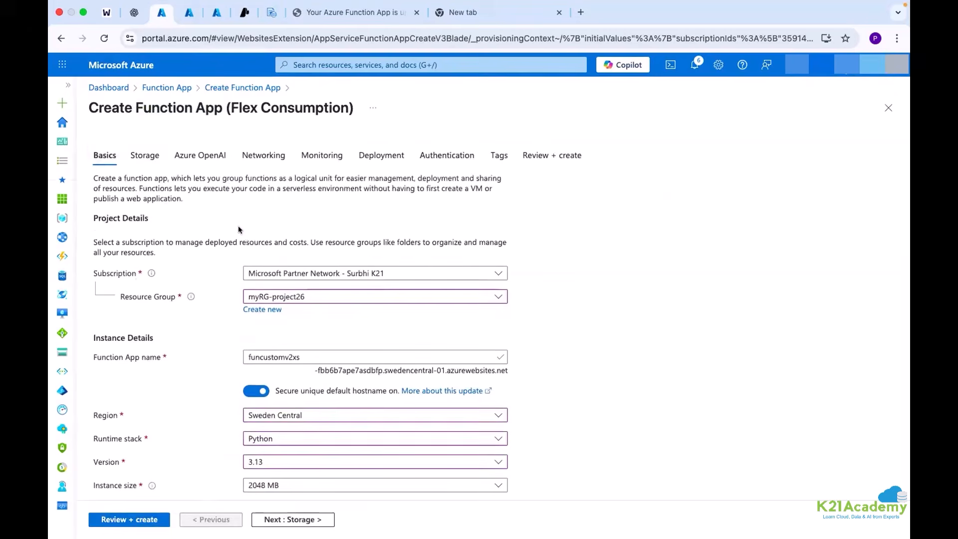
{"action": "scroll", "coordinate": [245, 264], "scroll_direction": "down", "scroll_amount": 2}
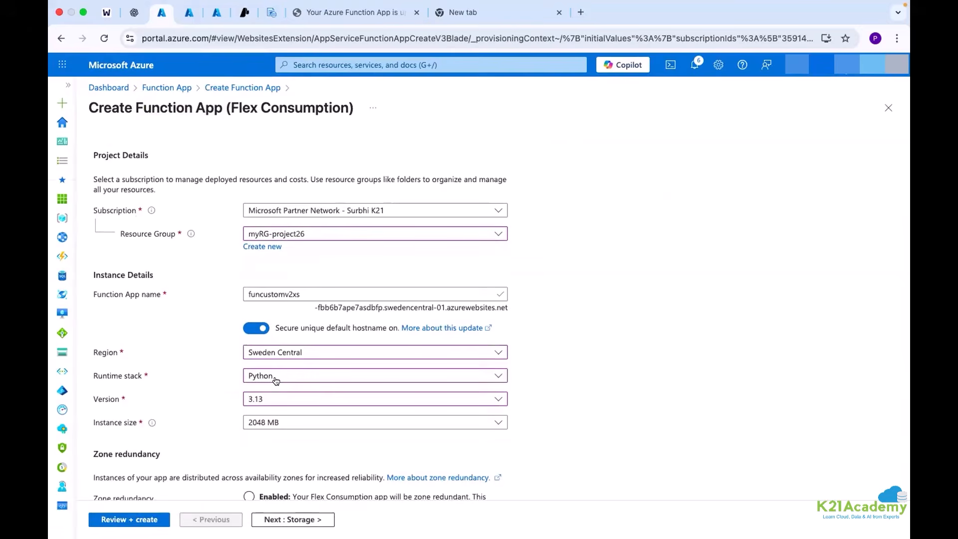
{"action": "scroll", "coordinate": [276, 381], "scroll_direction": "up", "scroll_amount": 5}
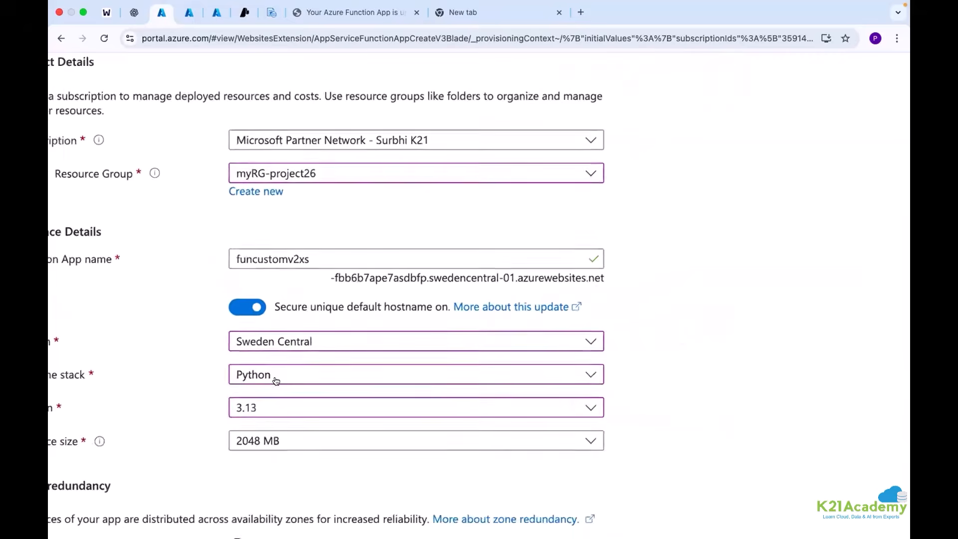
{"action": "scroll", "coordinate": [276, 381], "scroll_direction": "down", "scroll_amount": 3}
{"action": "left_click", "coordinate": [280, 404]}
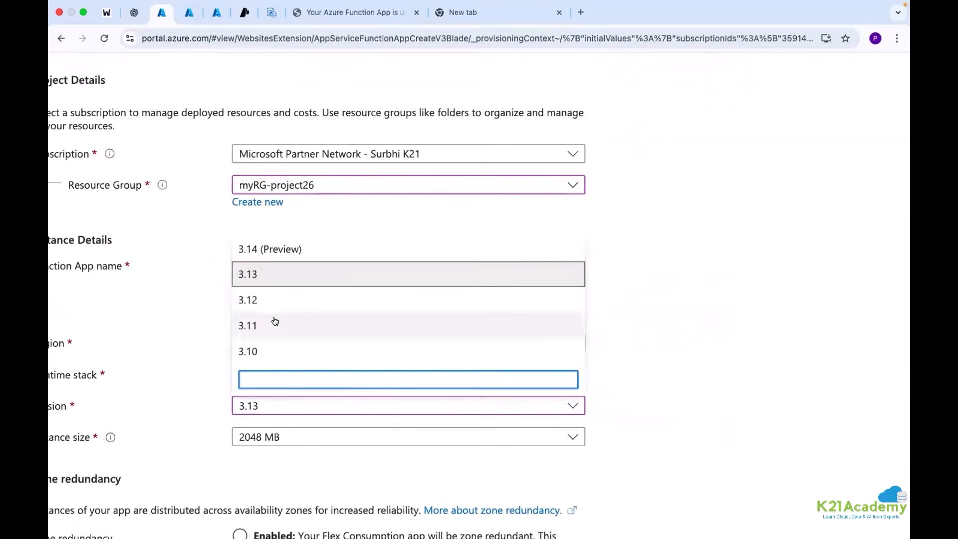
{"action": "left_click", "coordinate": [275, 324]}
{"action": "scroll", "coordinate": [337, 417], "scroll_direction": "down", "scroll_amount": 2}
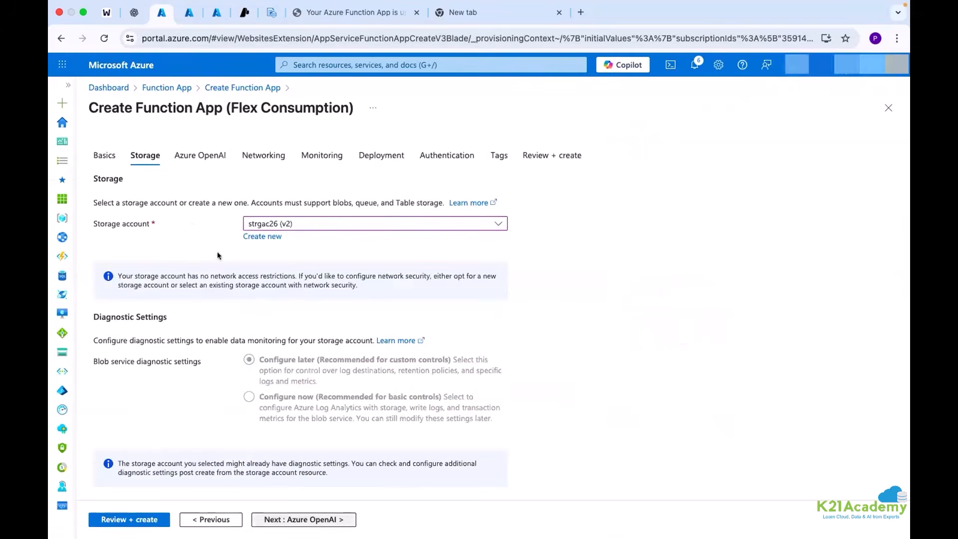
Step: Check the form's storage account and Azure OpenAI resource against the strgac26 and ai-resume-openai26 pages in the other portal tabs
{"action": "left_click", "coordinate": [189, 12]}
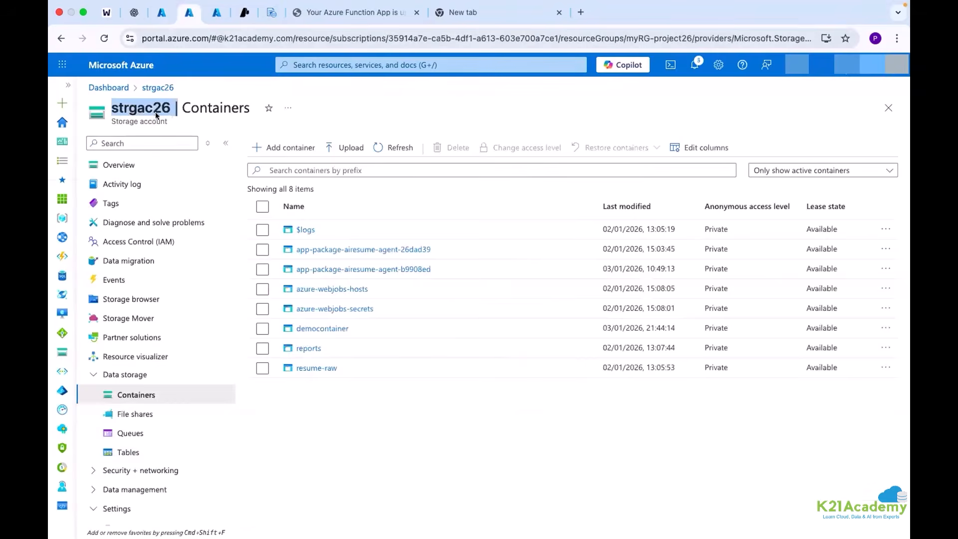
{"action": "left_click", "coordinate": [162, 12]}
{"action": "left_click", "coordinate": [201, 156]}
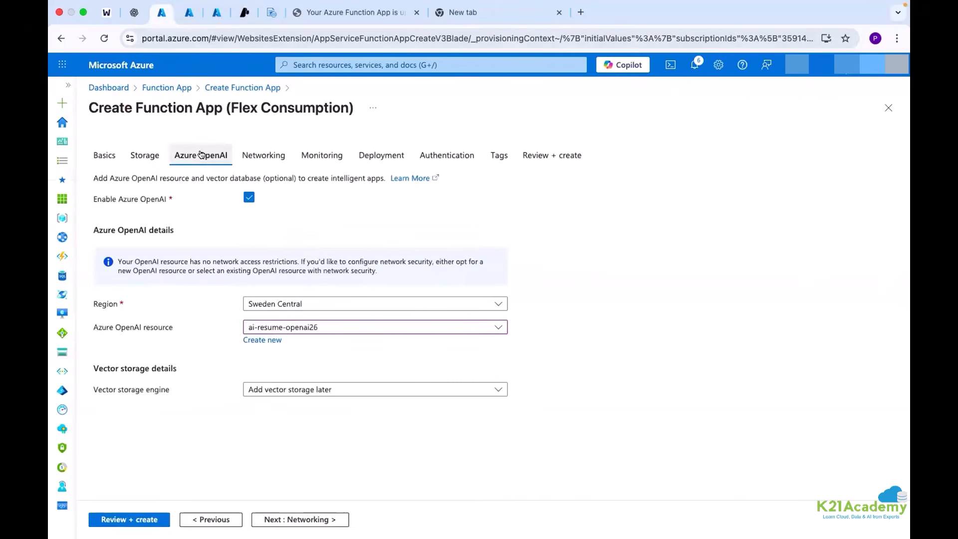
{"action": "scroll", "coordinate": [94, 198], "scroll_direction": "up", "scroll_amount": 5}
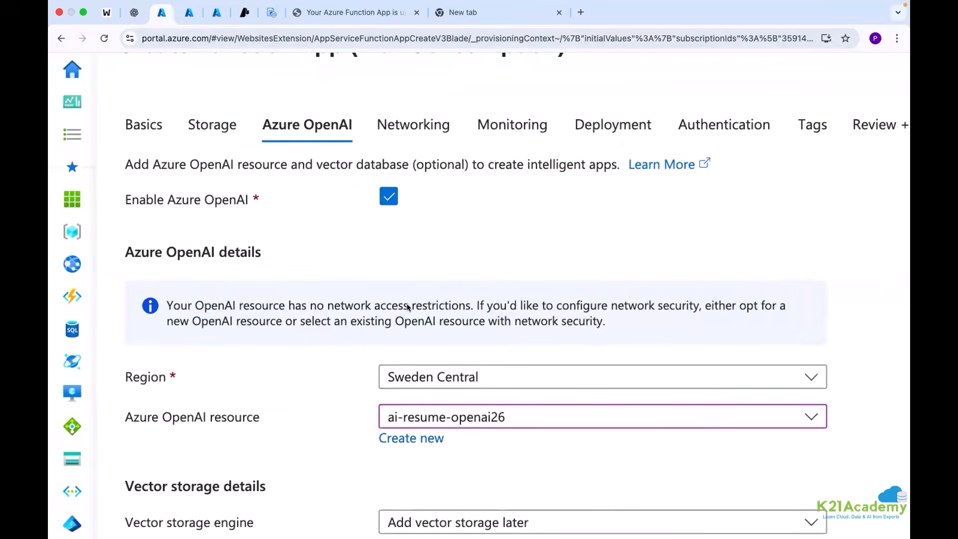
{"action": "scroll", "coordinate": [454, 349], "scroll_direction": "down", "scroll_amount": 5}
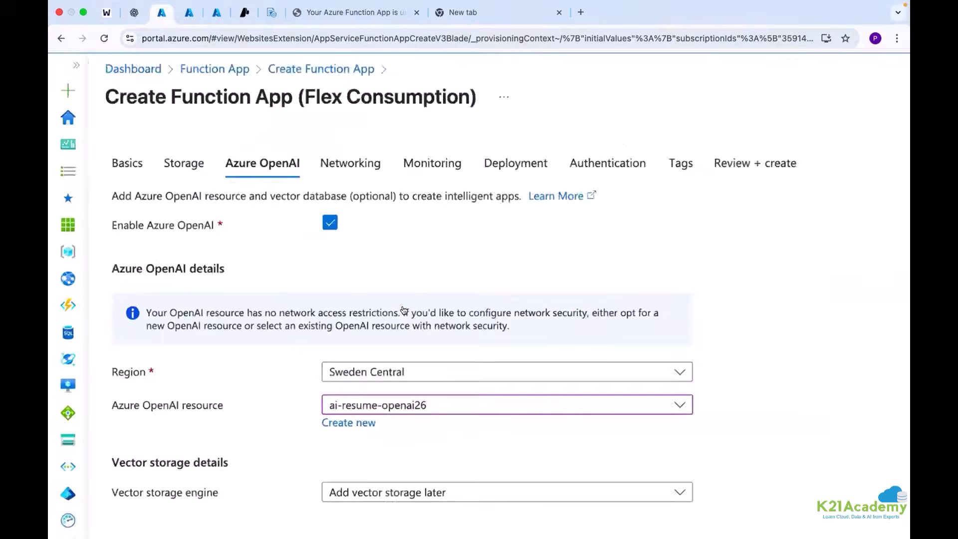
{"action": "left_click", "coordinate": [216, 12]}
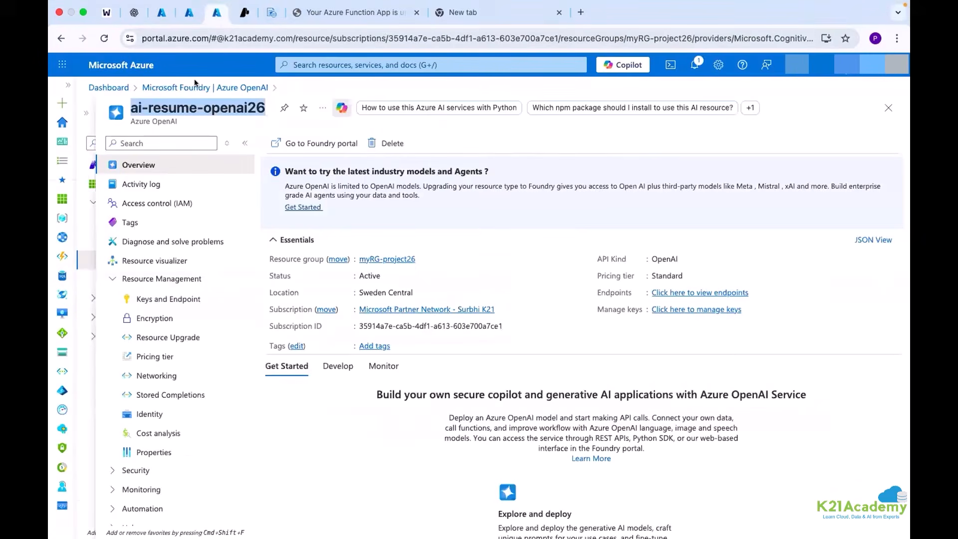
{"action": "left_click", "coordinate": [189, 12]}
{"action": "left_click", "coordinate": [162, 12]}
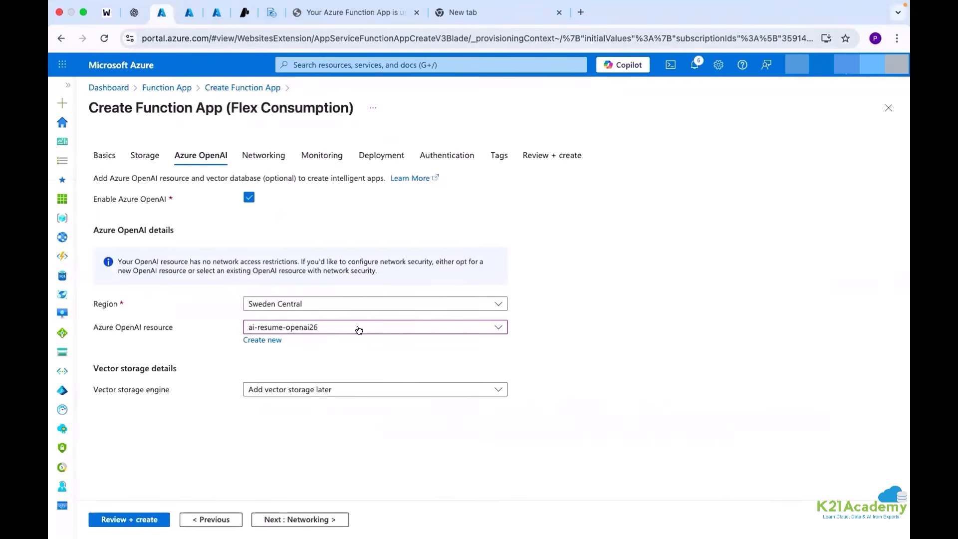
Step: Disable Application Insights again and continue through the deployment settings to the Function App's authentication settings
{"action": "left_click", "coordinate": [316, 519]}
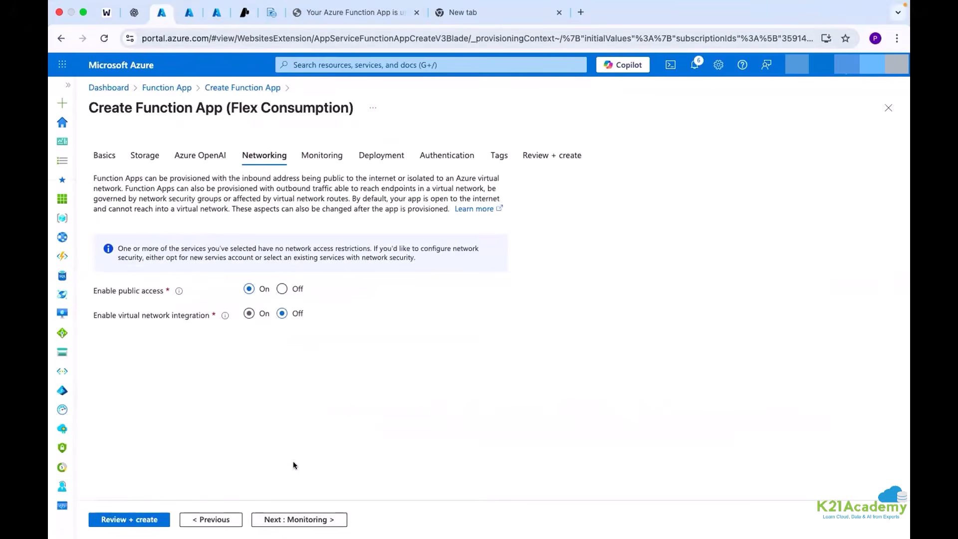
{"action": "left_click", "coordinate": [307, 519]}
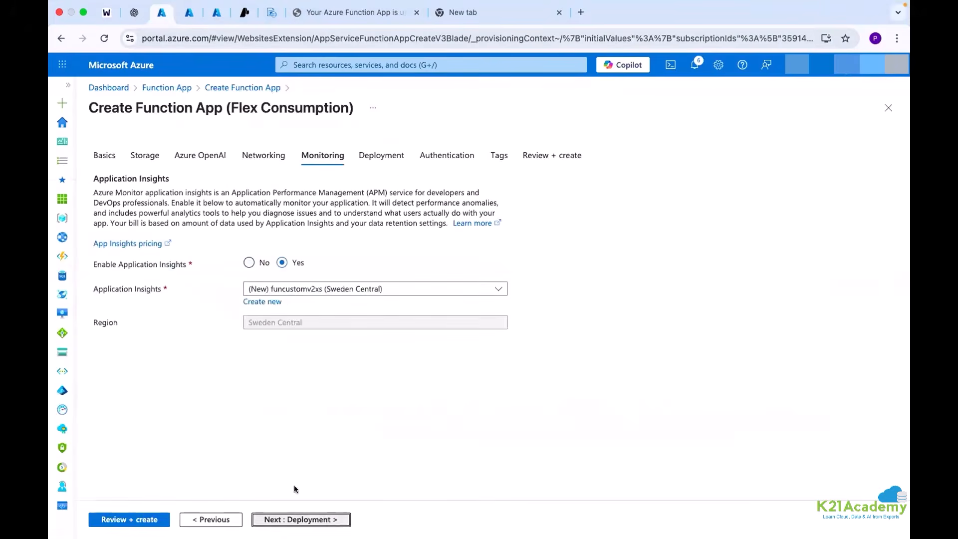
{"action": "left_click", "coordinate": [245, 263]}
{"action": "left_click", "coordinate": [301, 520]}
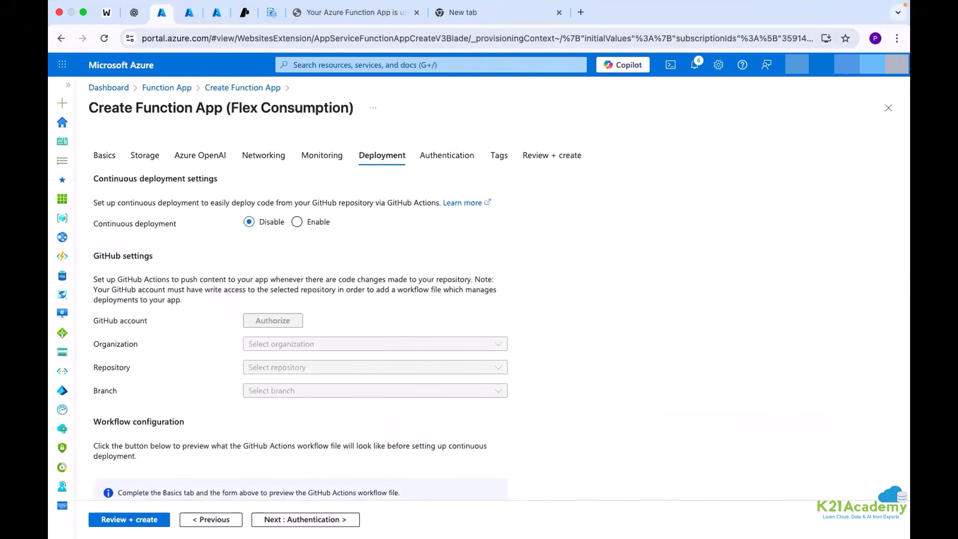
{"action": "left_click", "coordinate": [301, 519]}
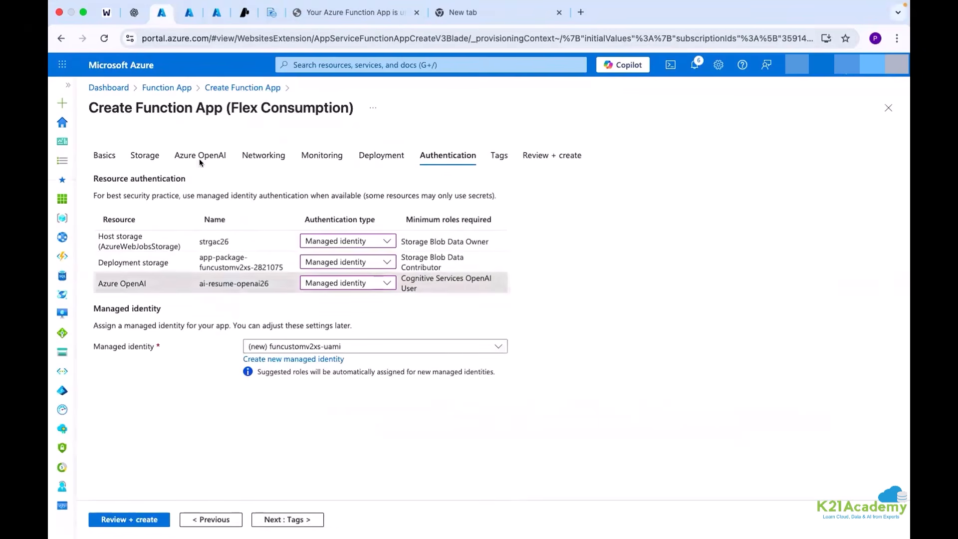
Step: Discard the unfinished Function App form and open the existing airesume-agent Function App from the list
{"action": "left_click", "coordinate": [178, 88]}
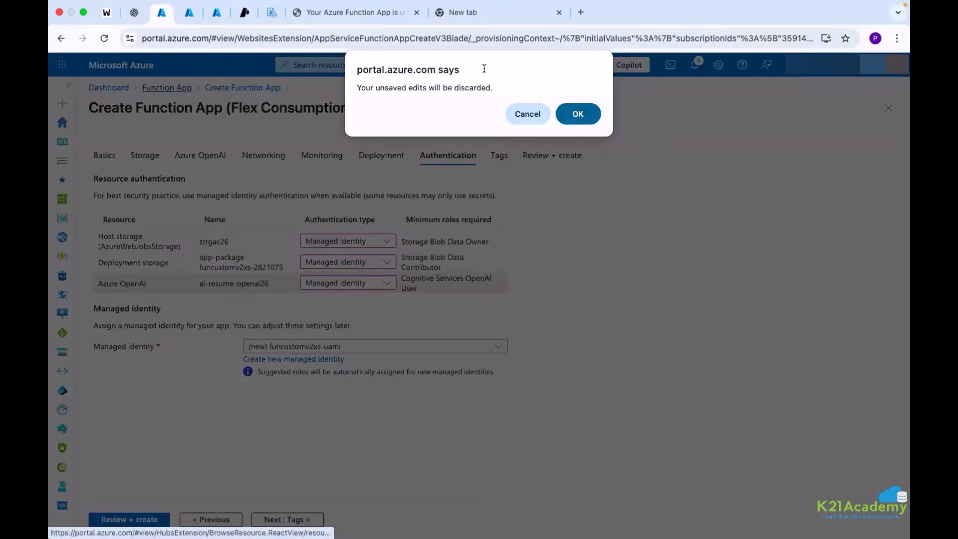
{"action": "left_click", "coordinate": [572, 110]}
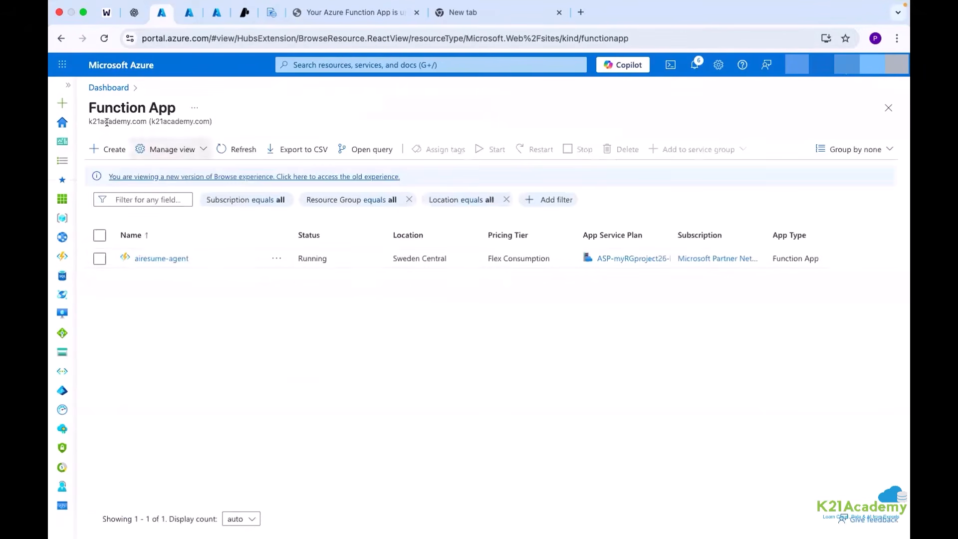
{"action": "left_click", "coordinate": [154, 258]}
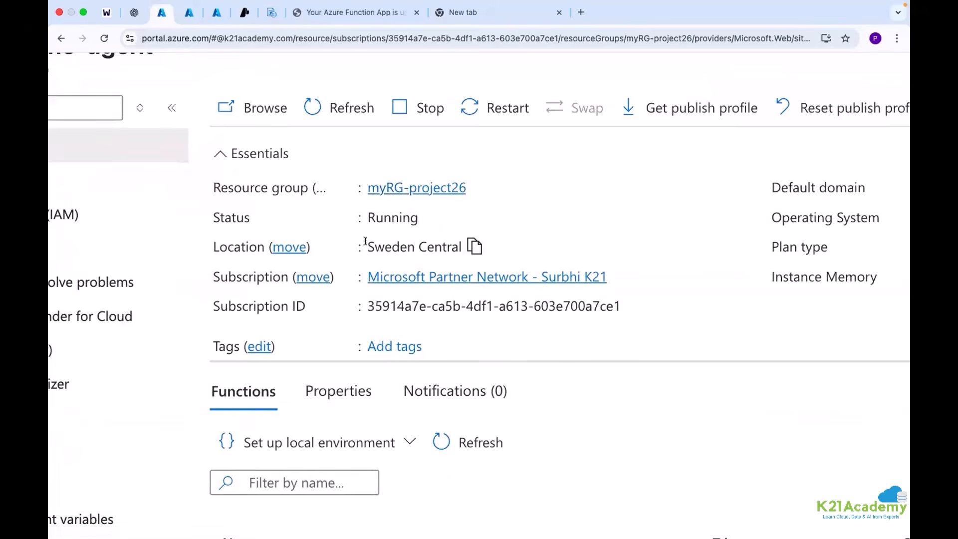
Step: Examine the airesume-agent overview, including its location, plan type, default domain and functions
{"action": "left_click_drag", "start_coordinate": [367, 241], "coordinate": [463, 248]}
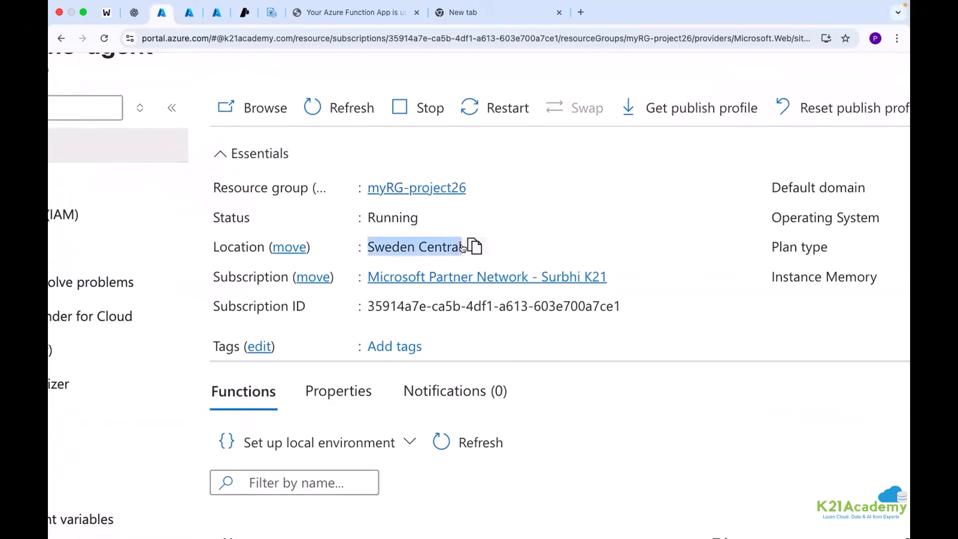
{"action": "key", "text": "super+minus"}
{"action": "key", "text": "super+minus"}
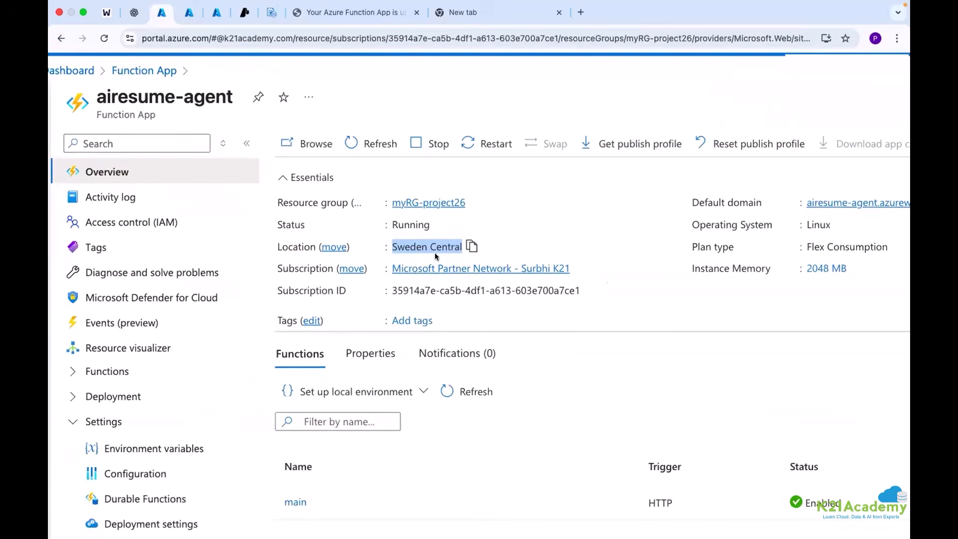
{"action": "scroll", "coordinate": [438, 256], "scroll_direction": "down", "scroll_amount": 3}
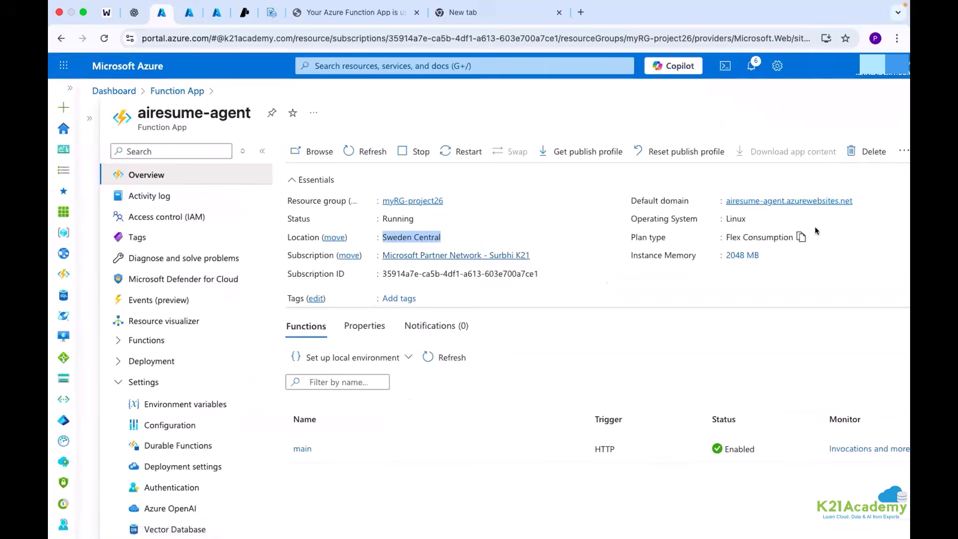
{"action": "scroll", "coordinate": [818, 217], "scroll_direction": "up", "scroll_amount": 1}
{"action": "scroll", "coordinate": [816, 212], "scroll_direction": "up", "scroll_amount": 3}
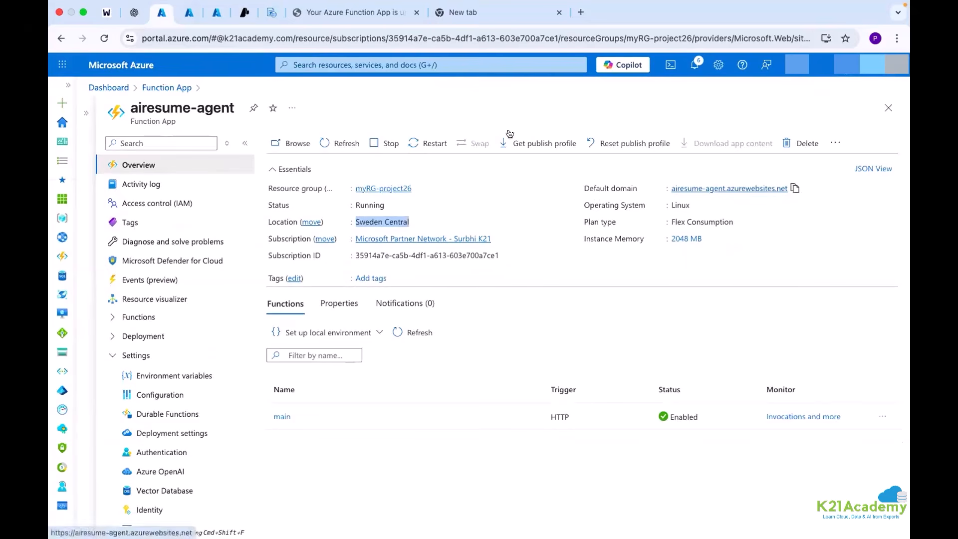
{"action": "scroll", "coordinate": [272, 143], "scroll_direction": "up", "scroll_amount": 5}
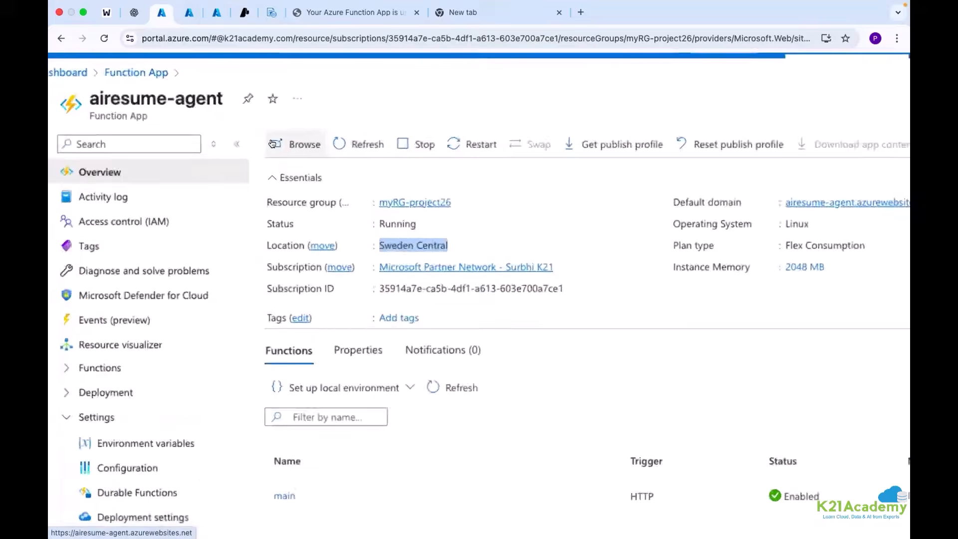
{"action": "scroll", "coordinate": [272, 144], "scroll_direction": "down", "scroll_amount": 5}
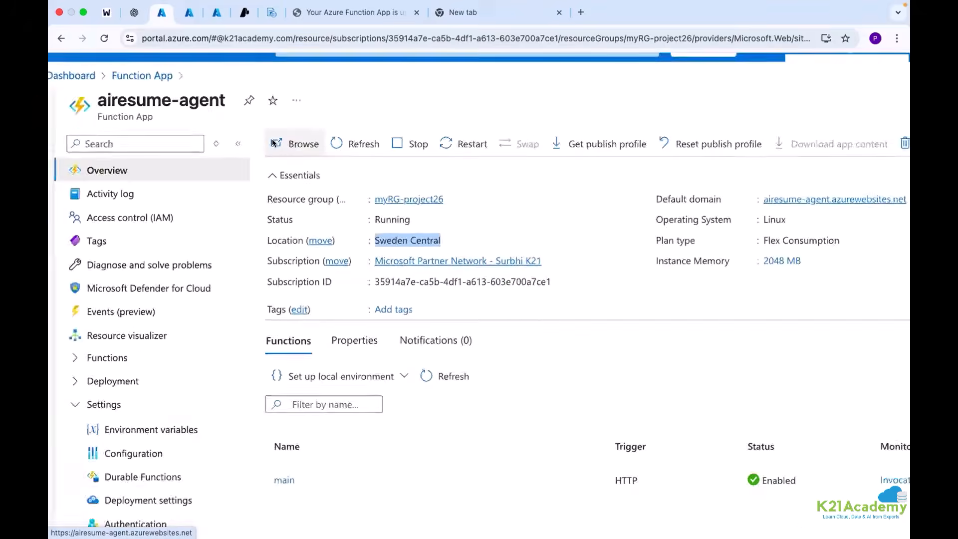
Step: Browse to the airesume-agent site and check the airesume-agent.azurewebsites.net address against the Function App overview
{"action": "left_click", "coordinate": [273, 144]}
{"action": "left_click", "coordinate": [161, 12]}
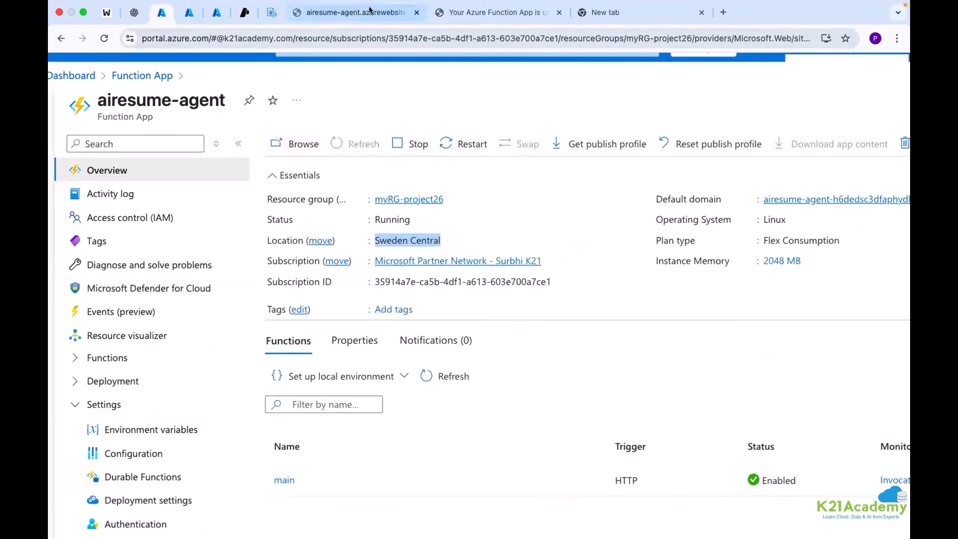
{"action": "left_click", "coordinate": [333, 14]}
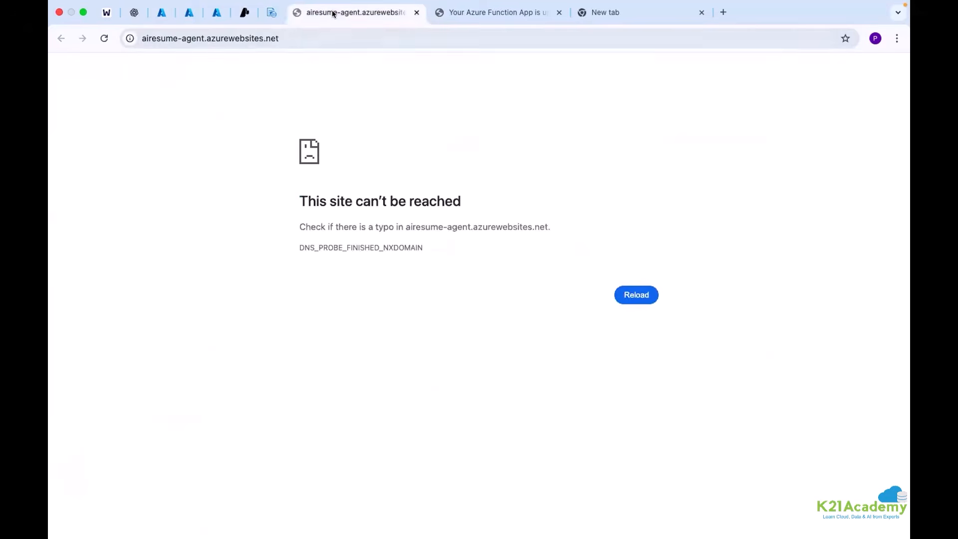
{"action": "left_click", "coordinate": [281, 37]}
{"action": "left_click", "coordinate": [226, 69]}
{"action": "left_click", "coordinate": [162, 12]}
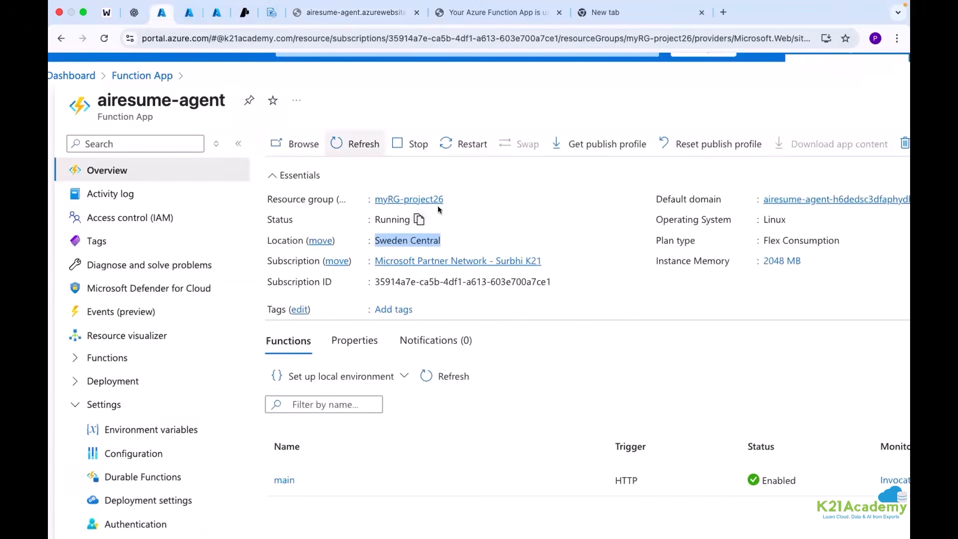
Step: Open the Function App's full default domain and compare it with the other open airesume-agent site pages
{"action": "left_click", "coordinate": [798, 199]}
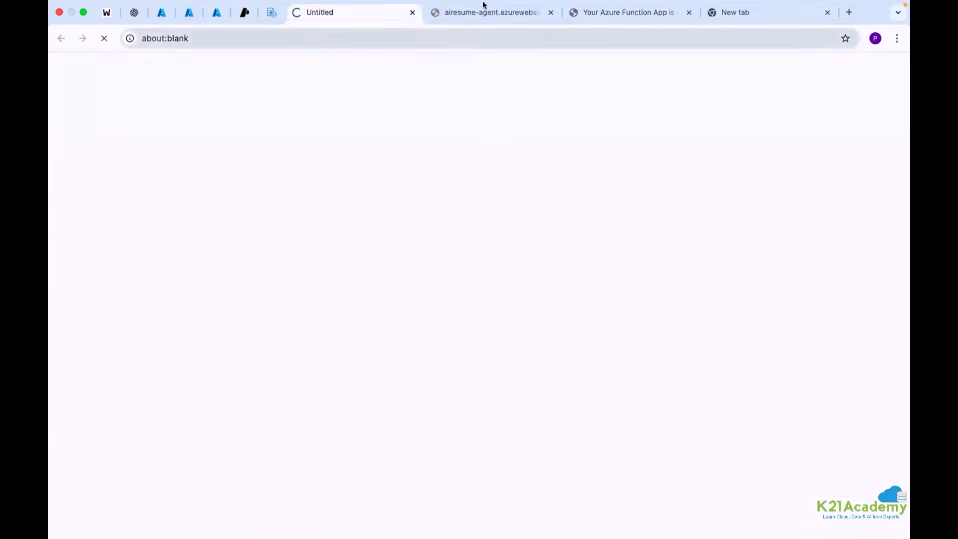
{"action": "left_click", "coordinate": [502, 10]}
{"action": "left_click", "coordinate": [625, 15]}
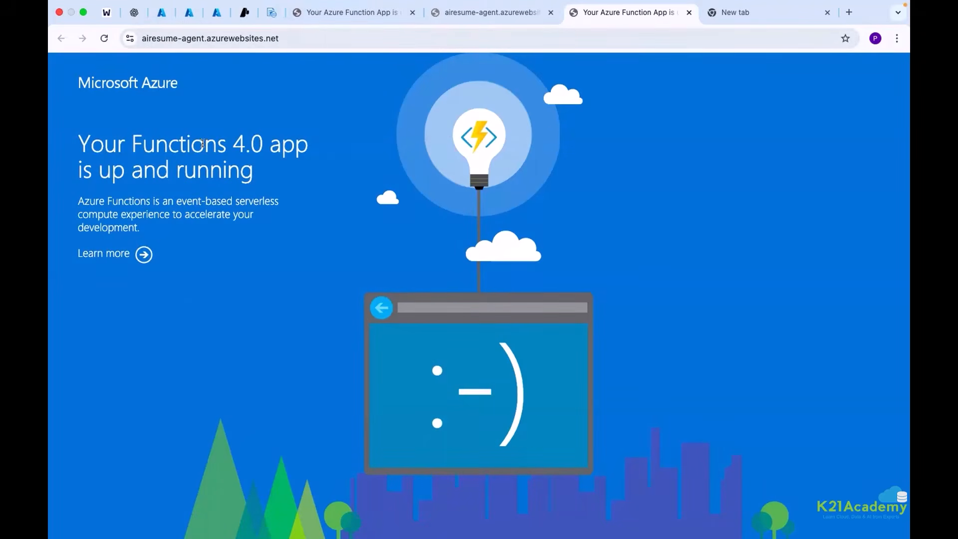
{"action": "left_click", "coordinate": [289, 39]}
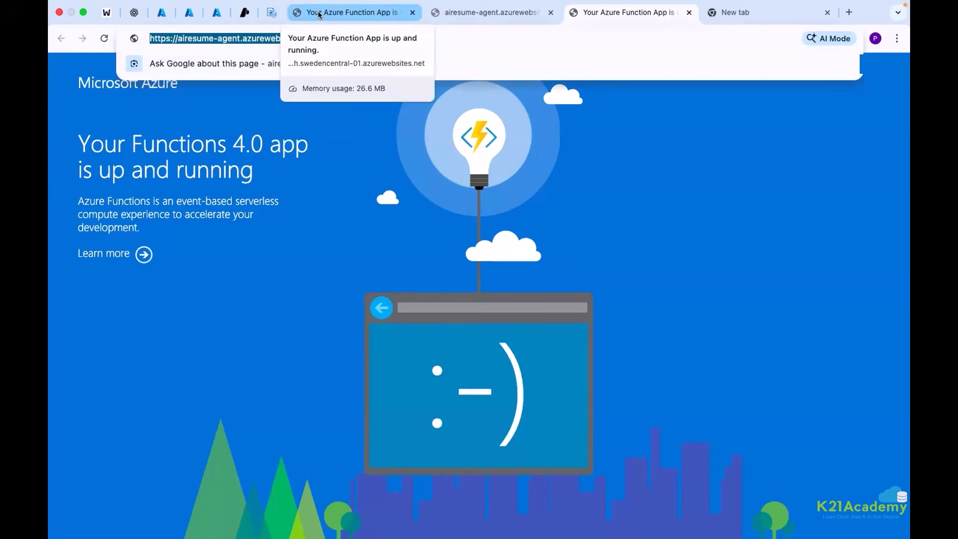
{"action": "left_click", "coordinate": [167, 174]}
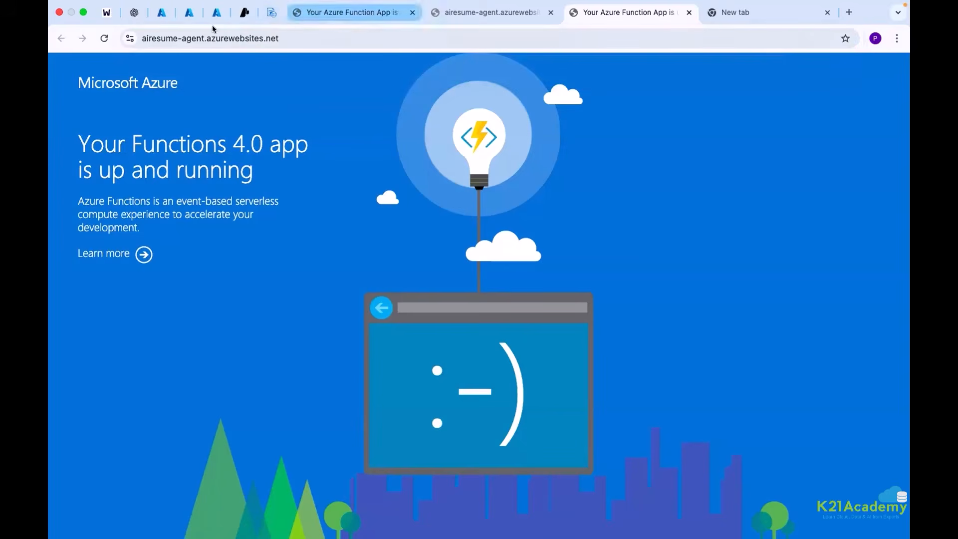
{"action": "left_click", "coordinate": [160, 15]}
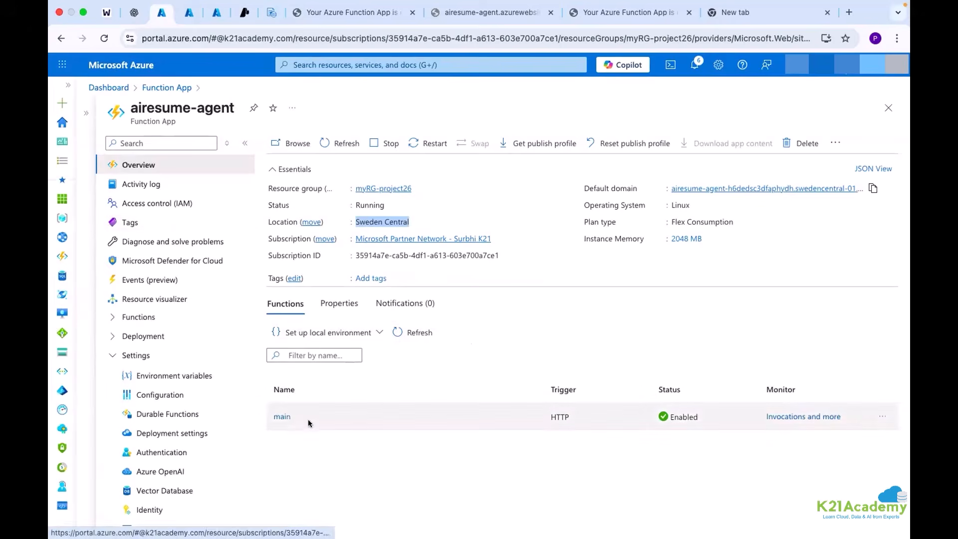
Step: Examine the HTTP-triggered main function in the functions list and the available options for setting up a local environment
{"action": "scroll", "coordinate": [282, 422], "scroll_direction": "up", "scroll_amount": 5}
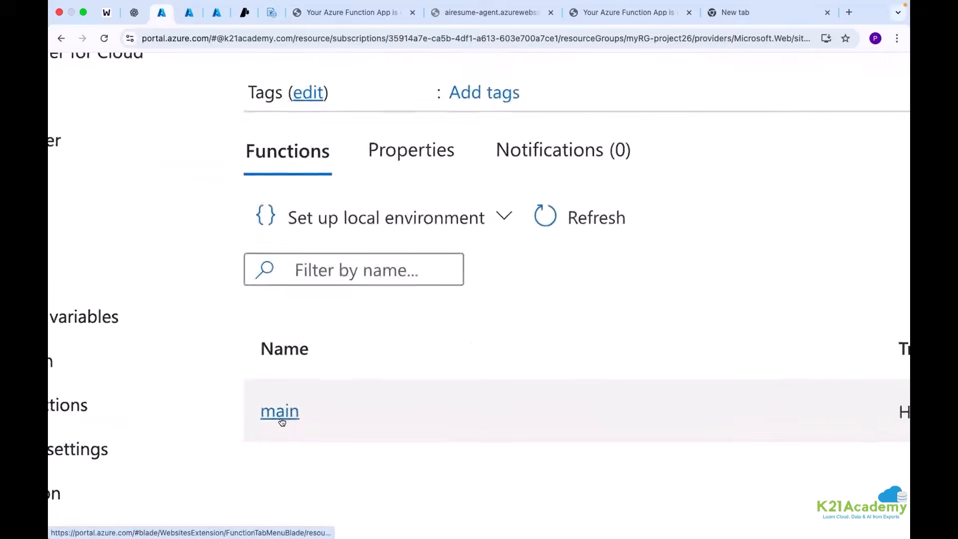
{"action": "scroll", "coordinate": [282, 421], "scroll_direction": "down", "scroll_amount": 5}
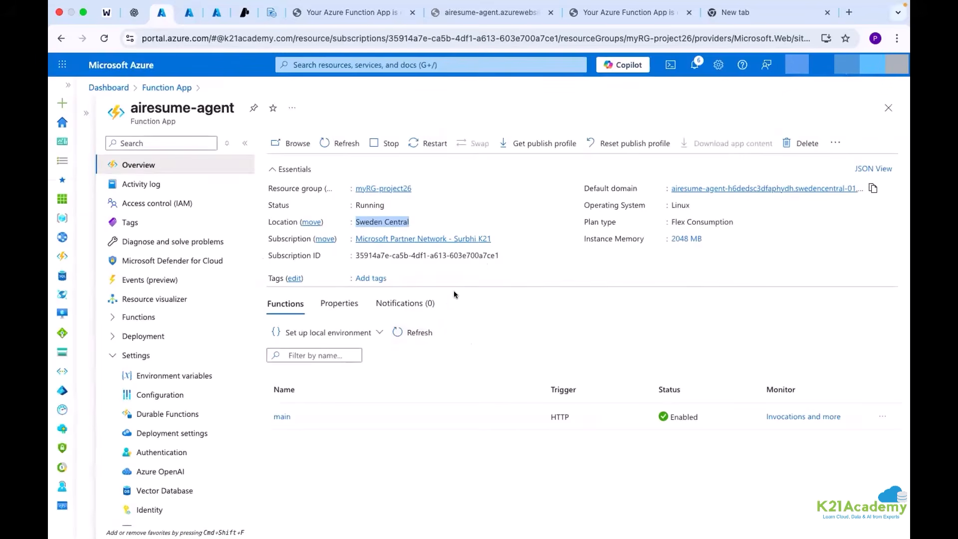
{"action": "left_click", "coordinate": [380, 330]}
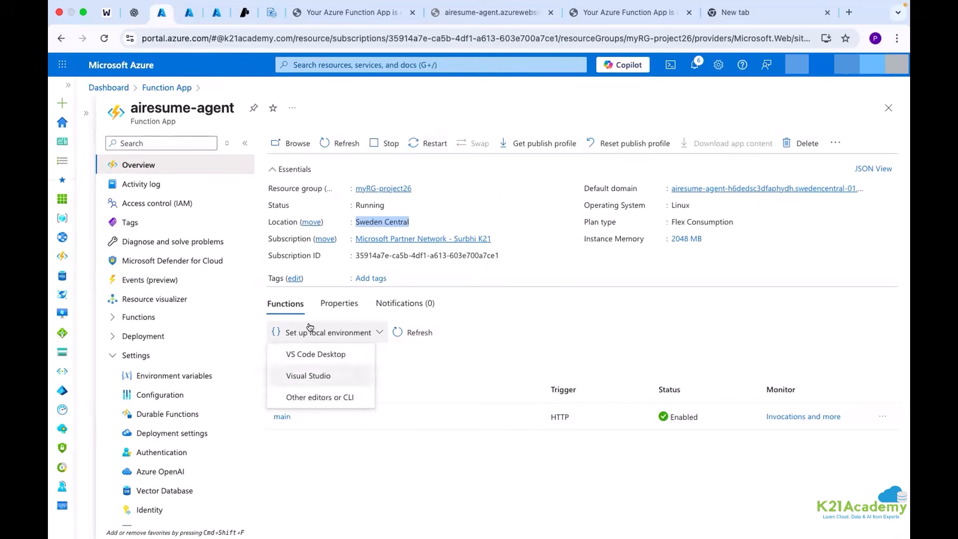
{"action": "left_click", "coordinate": [503, 328]}
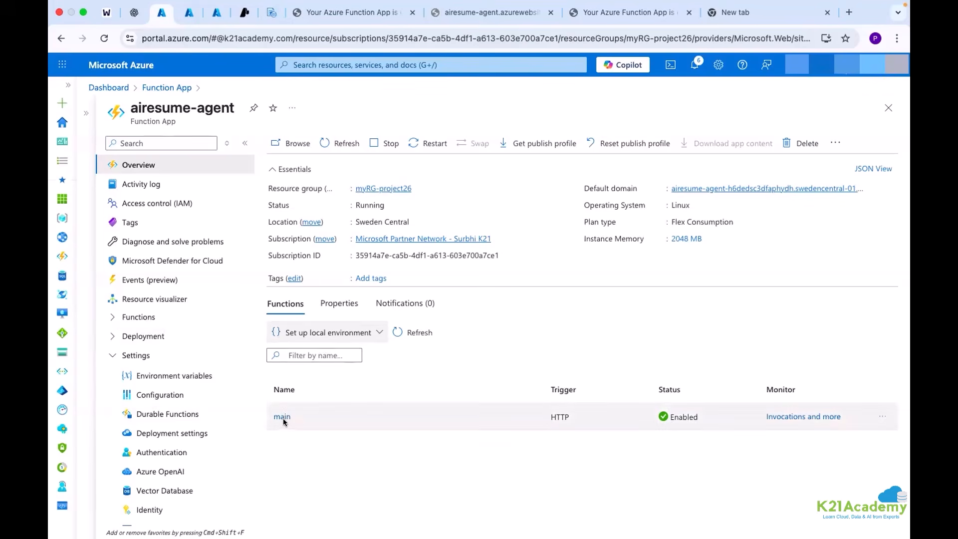
{"action": "scroll", "coordinate": [283, 420], "scroll_direction": "up", "scroll_amount": 3}
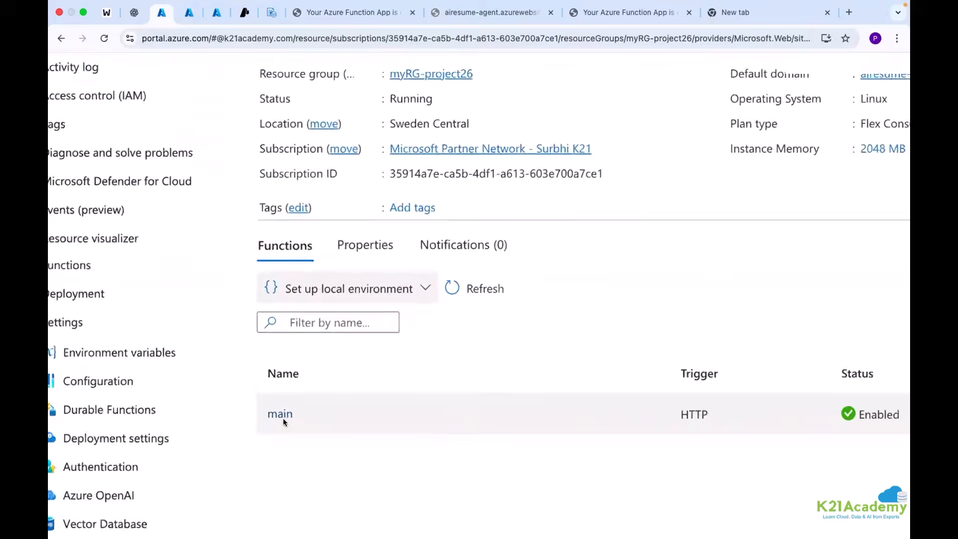
{"action": "scroll", "coordinate": [283, 422], "scroll_direction": "down", "scroll_amount": 3}
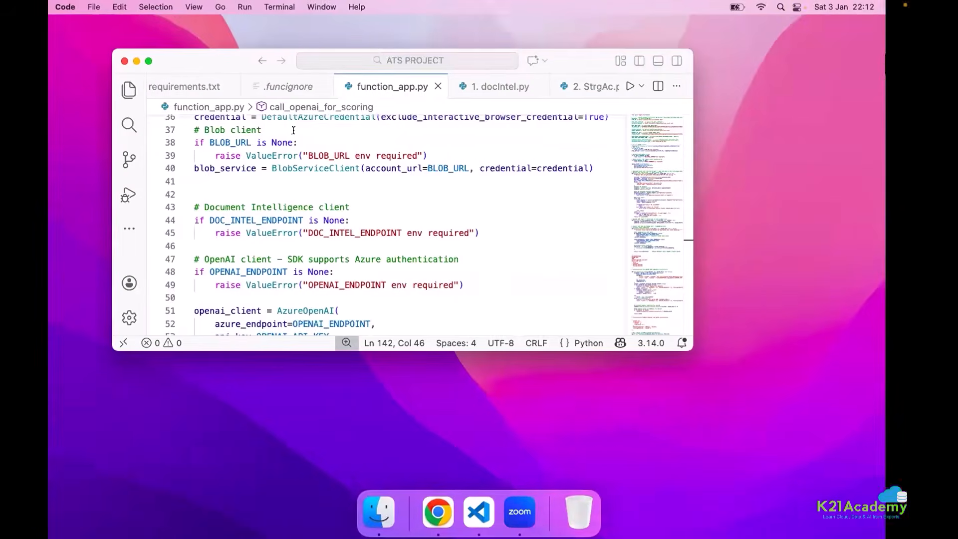
Step: Switch to VS Code, expand its window to full screen and locate the main function near the end of function_app.py
{"action": "left_click_drag", "start_coordinate": [151, 59], "coordinate": [175, 58]}
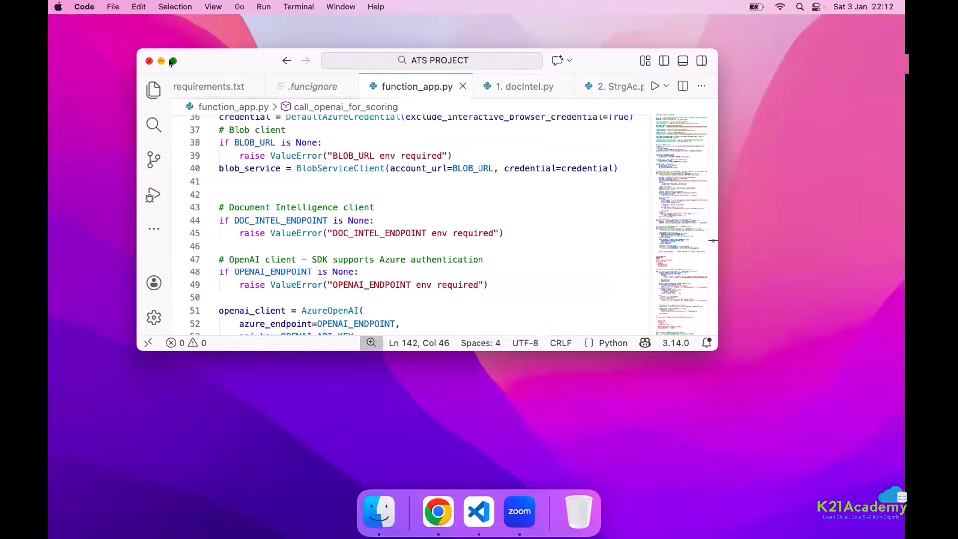
{"action": "left_click", "coordinate": [172, 61]}
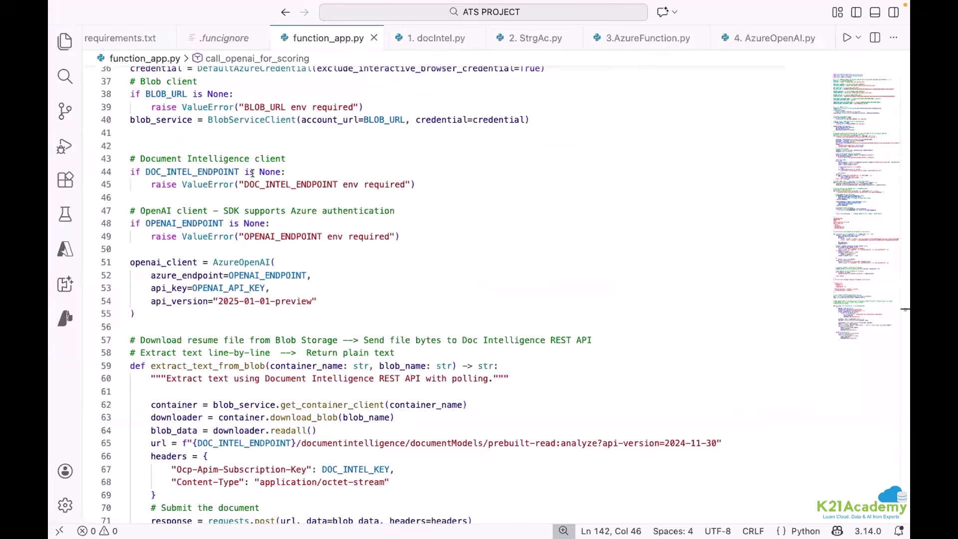
{"action": "scroll", "coordinate": [253, 174], "scroll_direction": "down", "scroll_amount": 20}
{"action": "scroll", "coordinate": [253, 173], "scroll_direction": "down", "scroll_amount": 20}
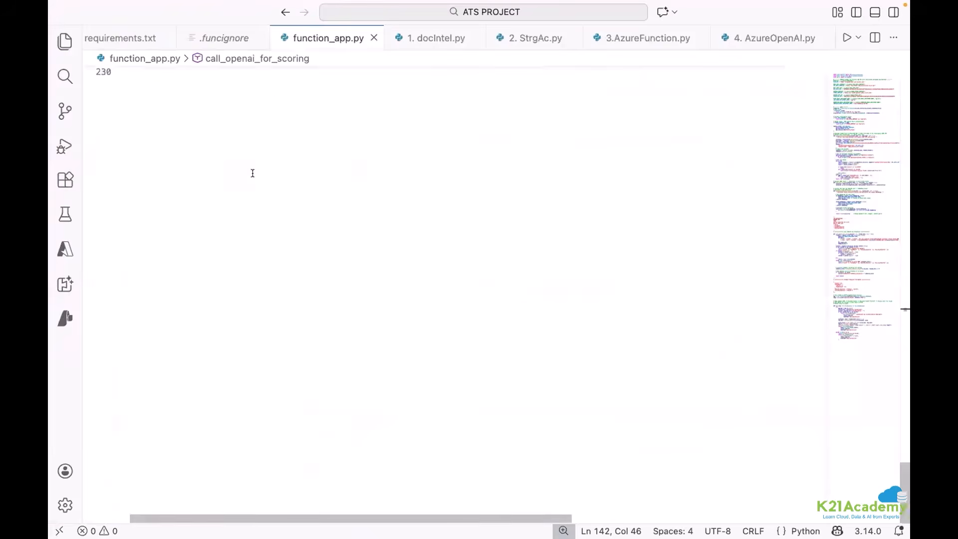
{"action": "scroll", "coordinate": [254, 173], "scroll_direction": "up", "scroll_amount": 10}
{"action": "scroll", "coordinate": [253, 173], "scroll_direction": "up", "scroll_amount": 1}
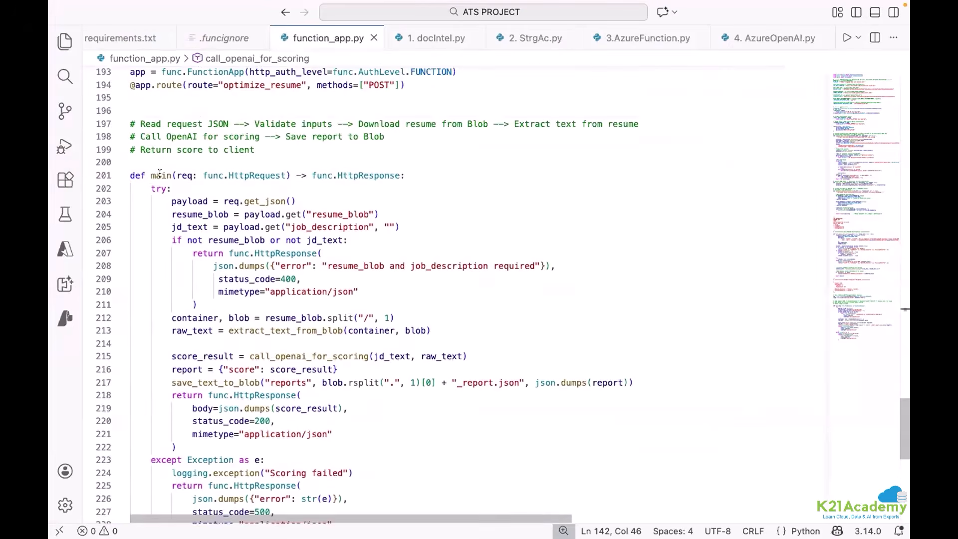
Step: Examine the main function's definition, highlighting its name, the func.HttpRequest parameter and the func.HttpResponse return type
{"action": "left_click_drag", "start_coordinate": [132, 170], "coordinate": [179, 171]}
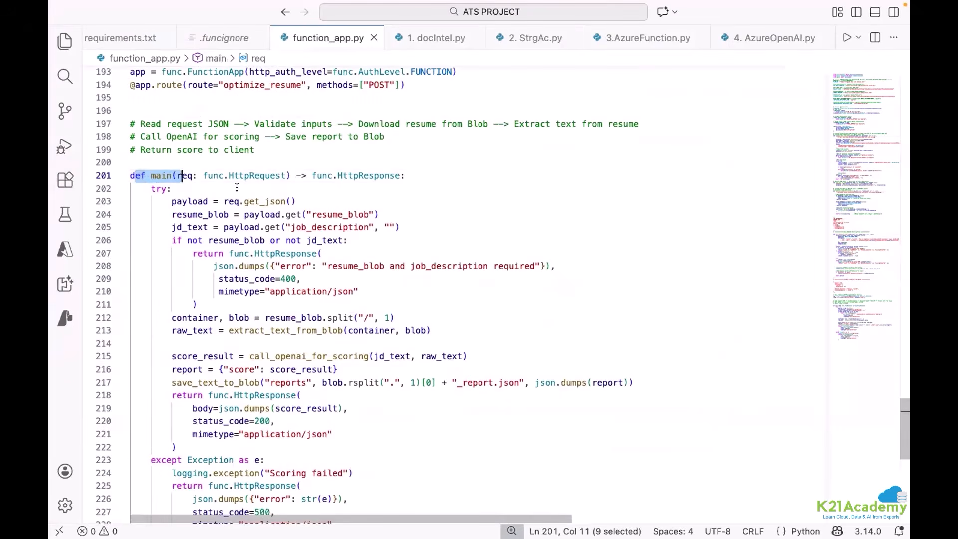
{"action": "key", "text": "Down"}
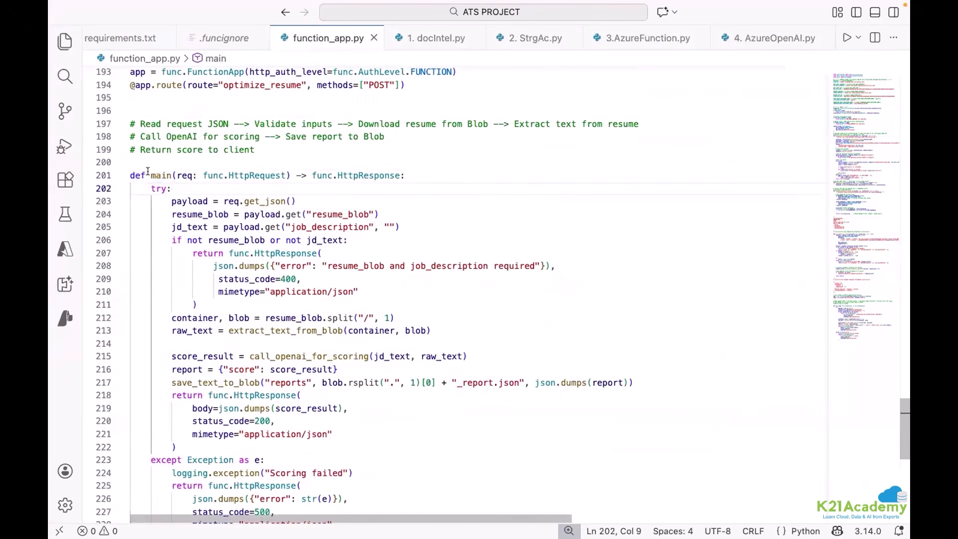
{"action": "left_click_drag", "start_coordinate": [150, 174], "coordinate": [168, 175]}
{"action": "left_click", "coordinate": [198, 173]}
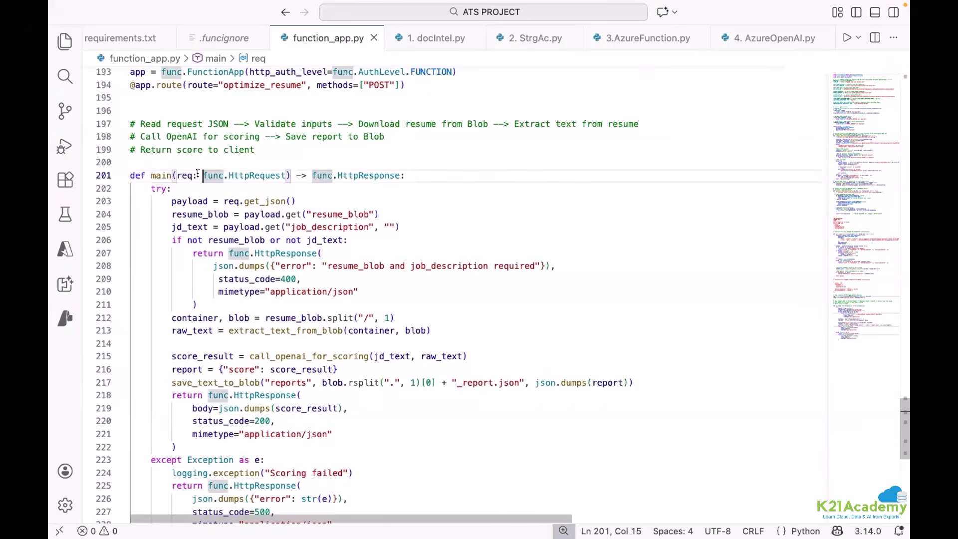
{"action": "left_click", "coordinate": [365, 194]}
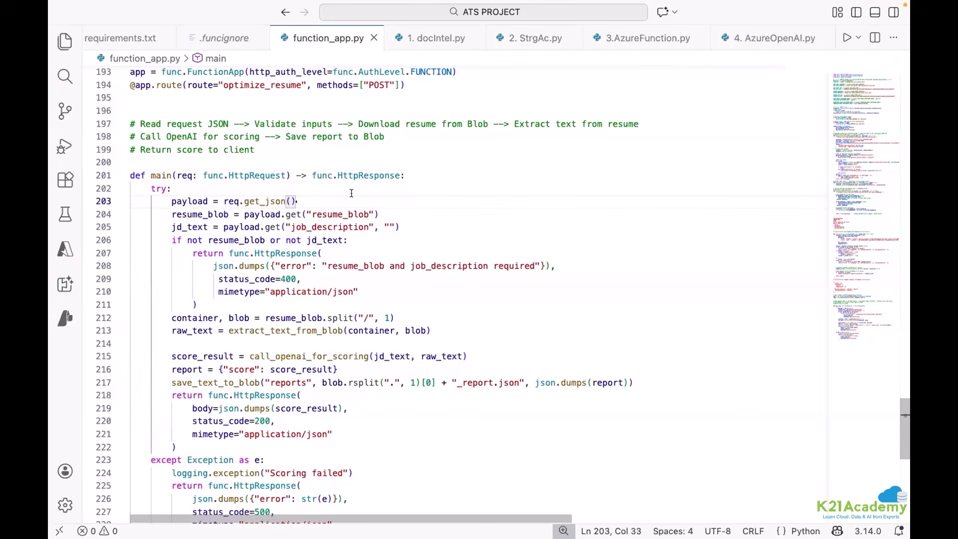
{"action": "left_click_drag", "start_coordinate": [203, 175], "coordinate": [283, 172]}
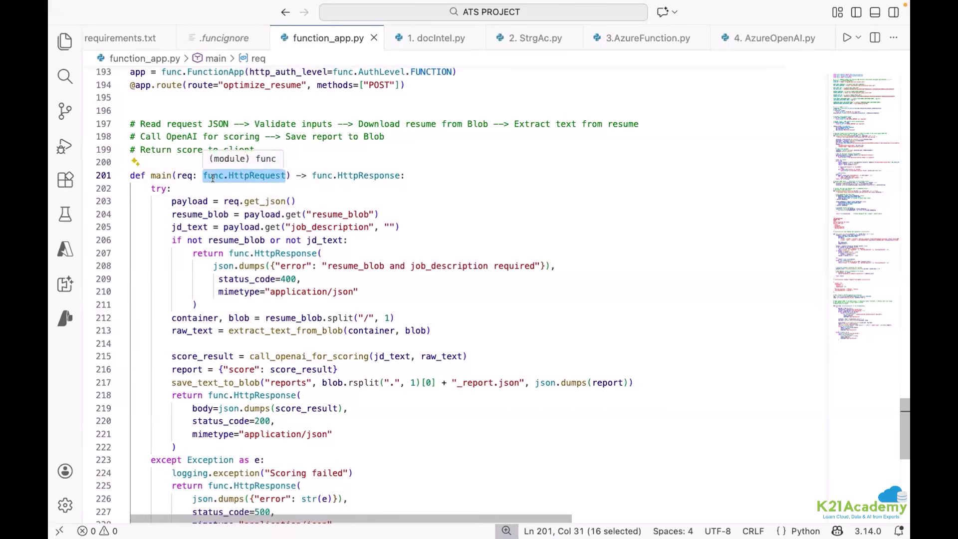
{"action": "left_click_drag", "start_coordinate": [311, 175], "coordinate": [406, 176]}
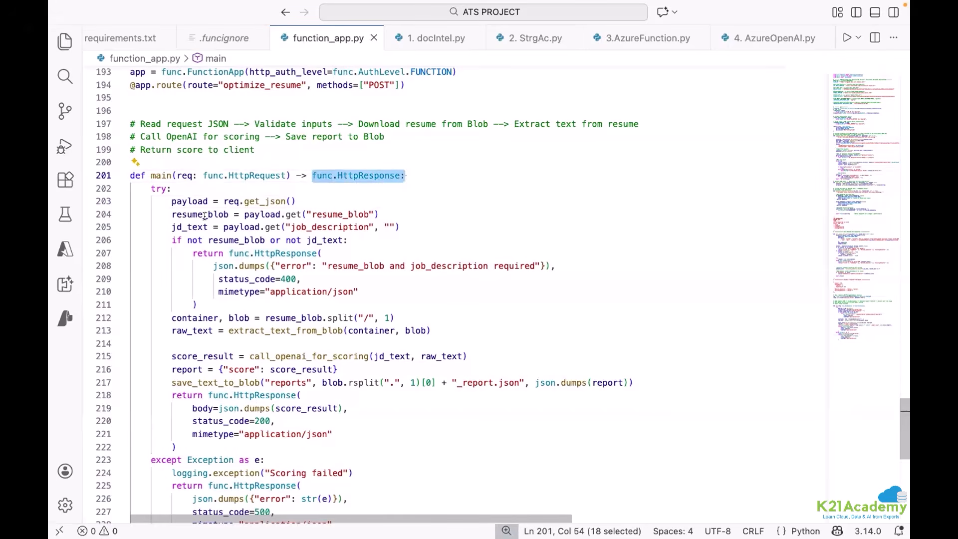
{"action": "left_click_drag", "start_coordinate": [149, 175], "coordinate": [170, 175]}
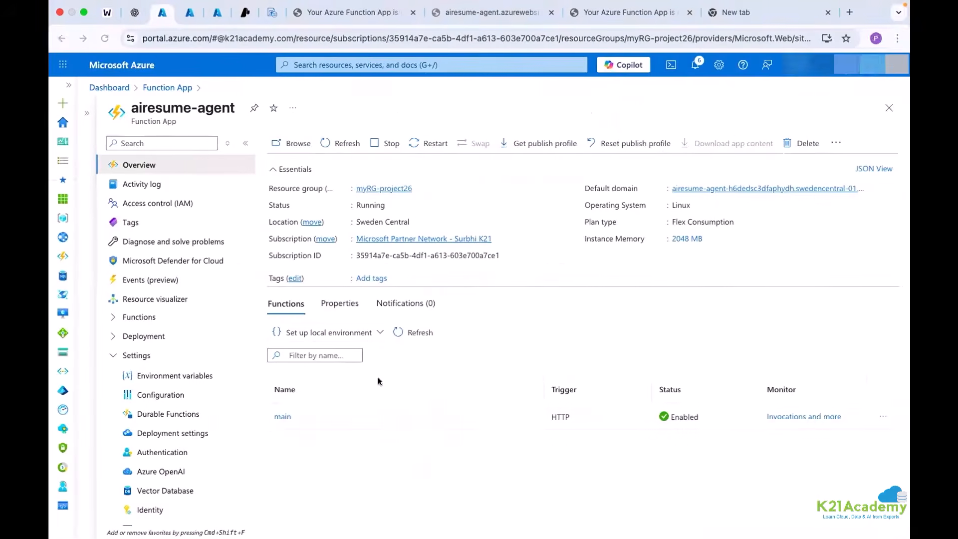
Step: Return to the airesume-agent overview in the Azure portal and open the main function's code
{"action": "scroll", "coordinate": [280, 420], "scroll_direction": "up", "scroll_amount": 3}
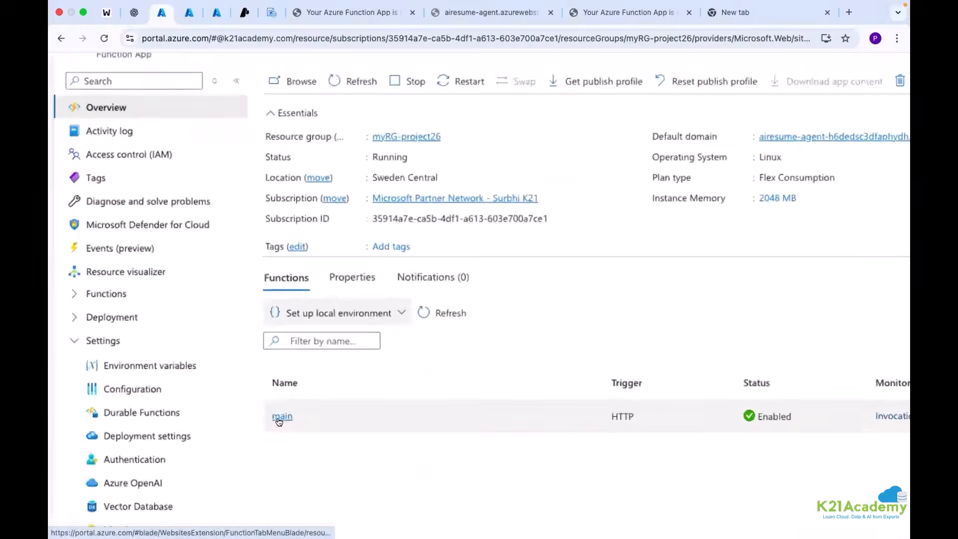
{"action": "scroll", "coordinate": [279, 421], "scroll_direction": "down", "scroll_amount": 5}
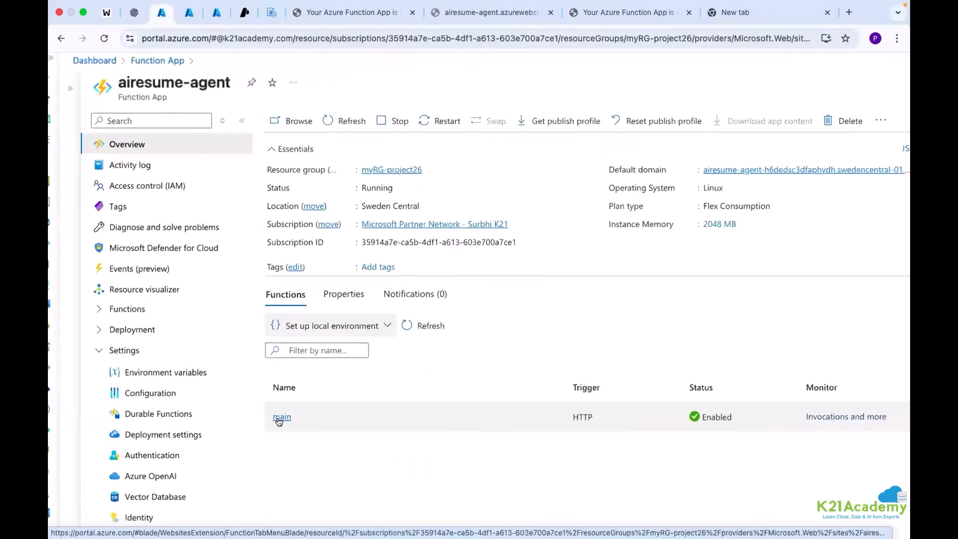
{"action": "scroll", "coordinate": [278, 421], "scroll_direction": "down", "scroll_amount": 2}
{"action": "left_click", "coordinate": [278, 420]}
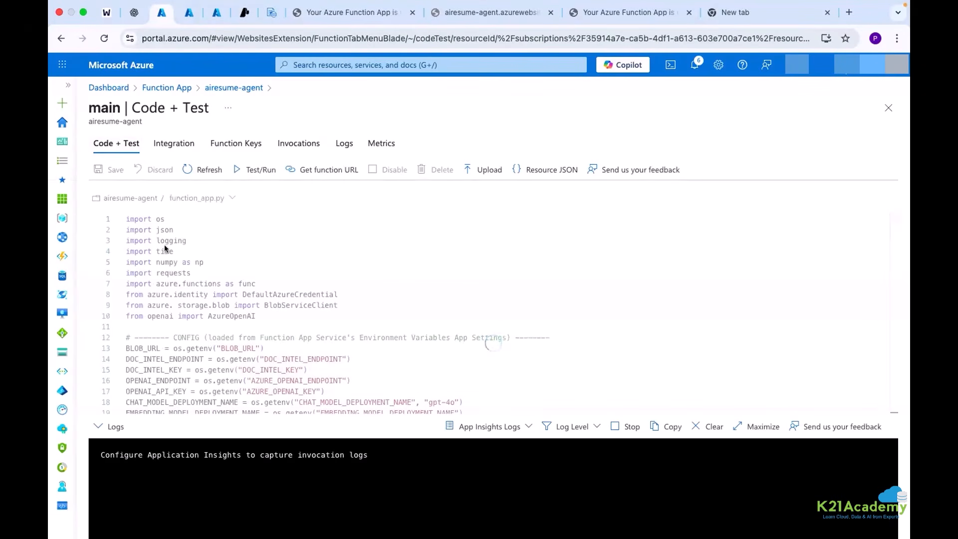
Step: Review the deployed function_app.py down to the main definition, highlight its opening lines and open Test/Run for the function
{"action": "scroll", "coordinate": [178, 284], "scroll_direction": "down", "scroll_amount": 5}
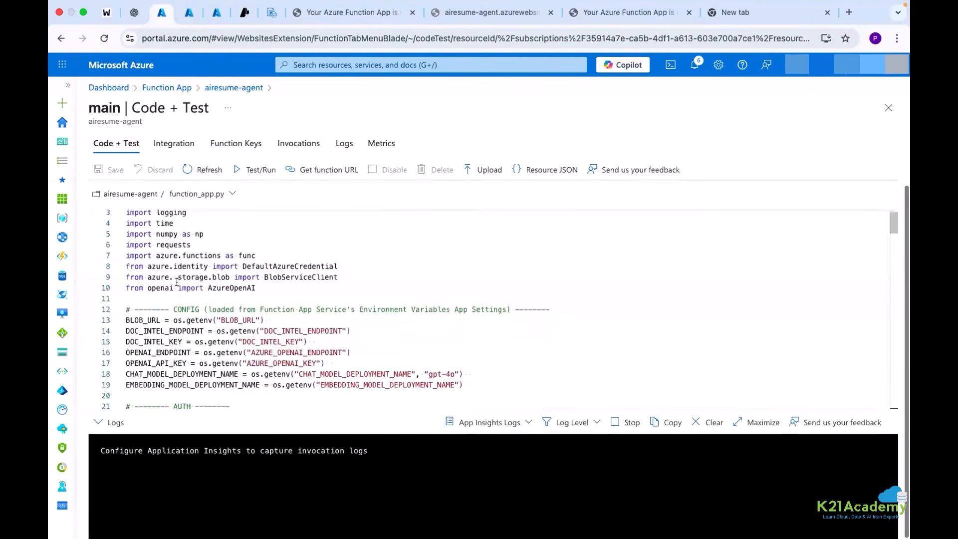
{"action": "scroll", "coordinate": [177, 282], "scroll_direction": "down", "scroll_amount": 12}
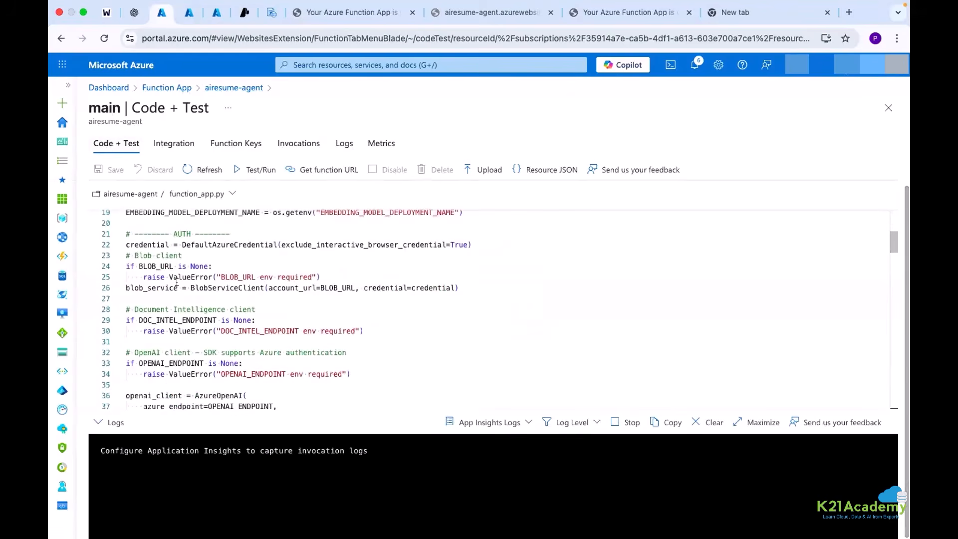
{"action": "scroll", "coordinate": [177, 283], "scroll_direction": "down", "scroll_amount": 20}
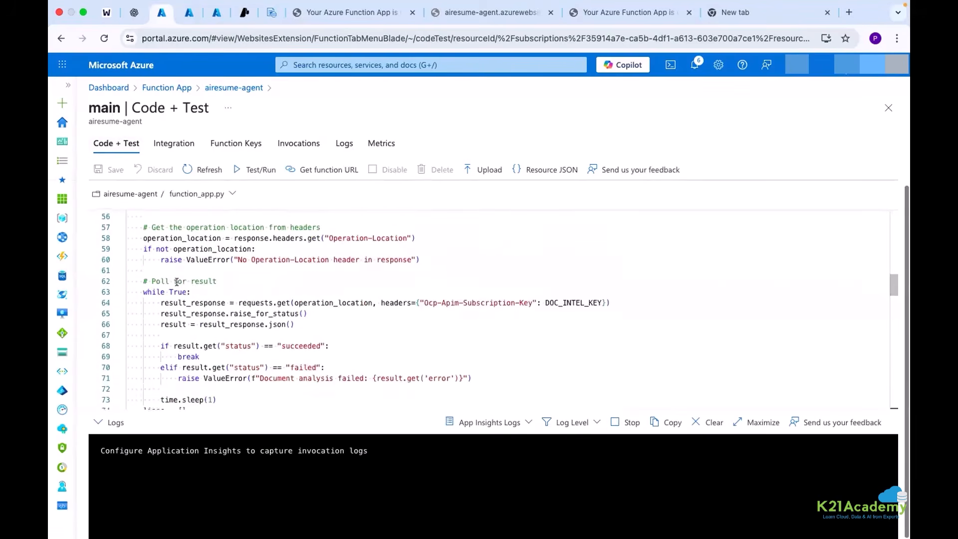
{"action": "left_click_drag", "start_coordinate": [140, 299], "coordinate": [308, 363]}
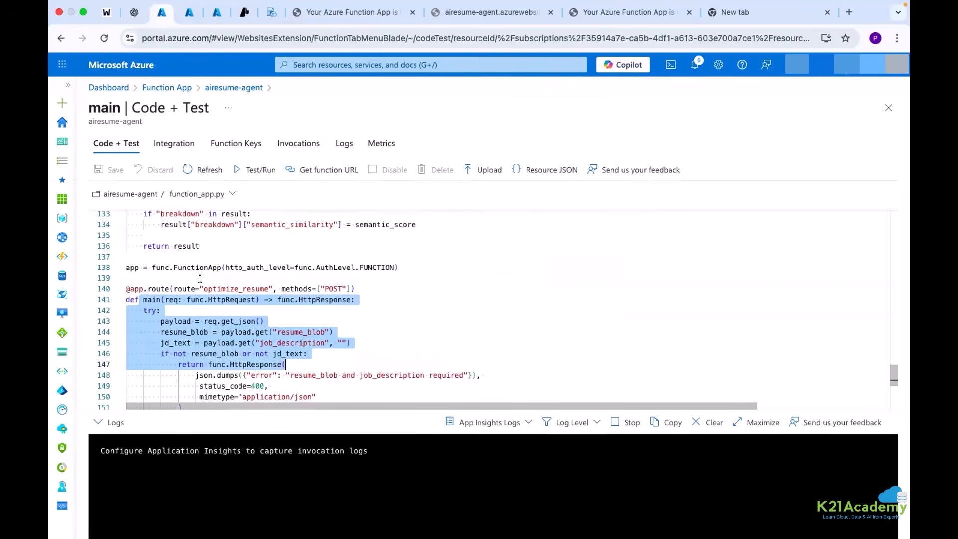
{"action": "left_click", "coordinate": [249, 171]}
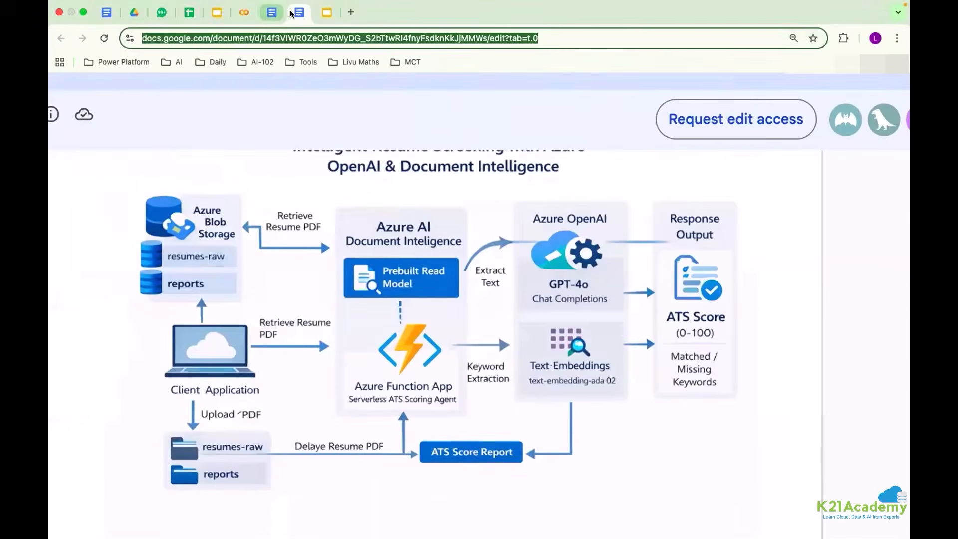
Step: In Google Docs, view the AI Resume Screening Agent form image and return to the document with the architecture diagram
{"action": "left_click", "coordinate": [270, 11]}
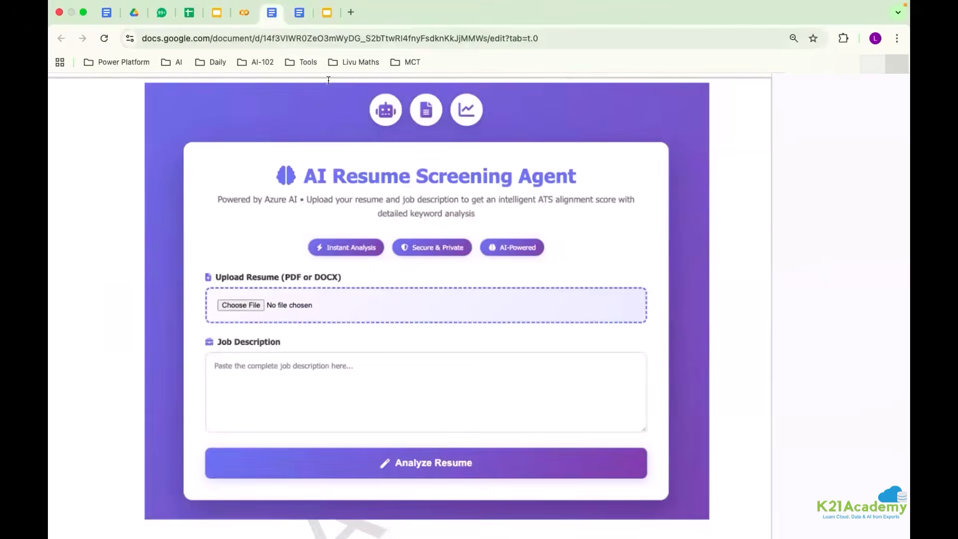
{"action": "left_click", "coordinate": [300, 15]}
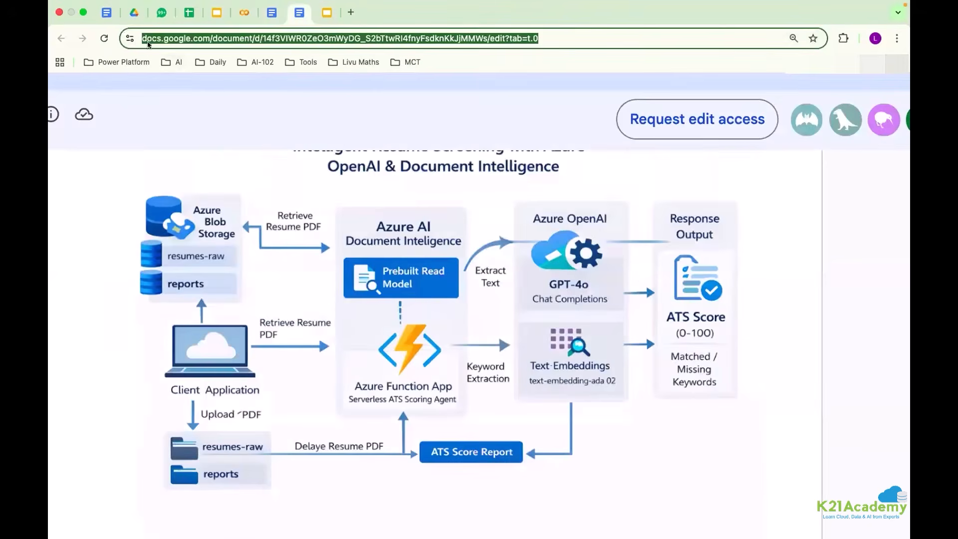
Step: Open the Azure AI ATS Resume Scoring Agent guide in Google Docs and highlight the sample JSON payload in step 8
{"action": "left_click", "coordinate": [105, 15]}
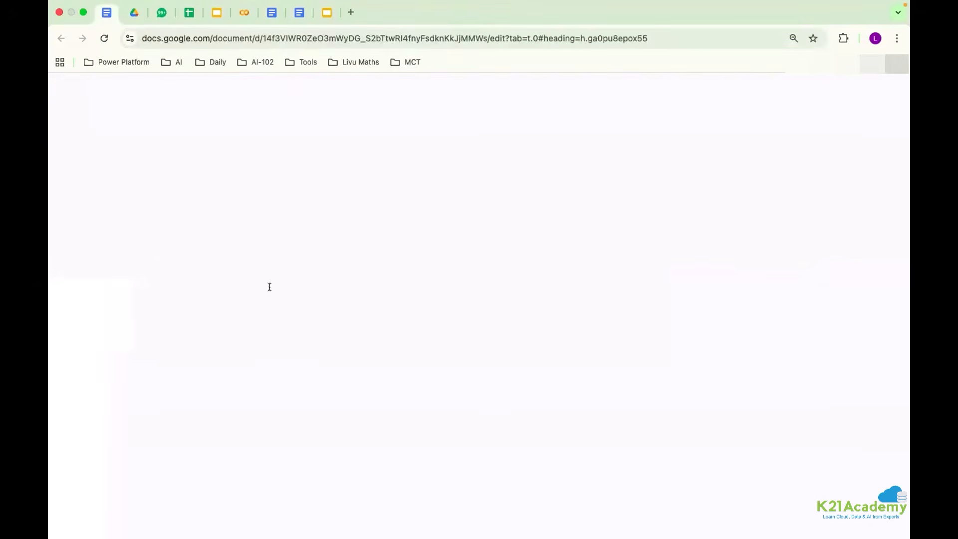
{"action": "scroll", "coordinate": [343, 293], "scroll_direction": "up", "scroll_amount": 10}
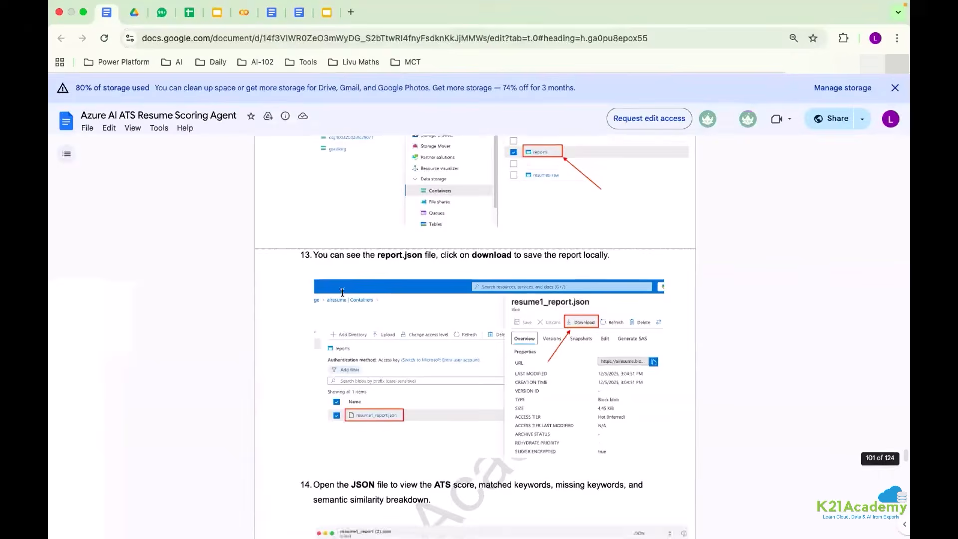
{"action": "scroll", "coordinate": [343, 293], "scroll_direction": "down", "scroll_amount": 3}
{"action": "scroll", "coordinate": [349, 359], "scroll_direction": "up", "scroll_amount": 9}
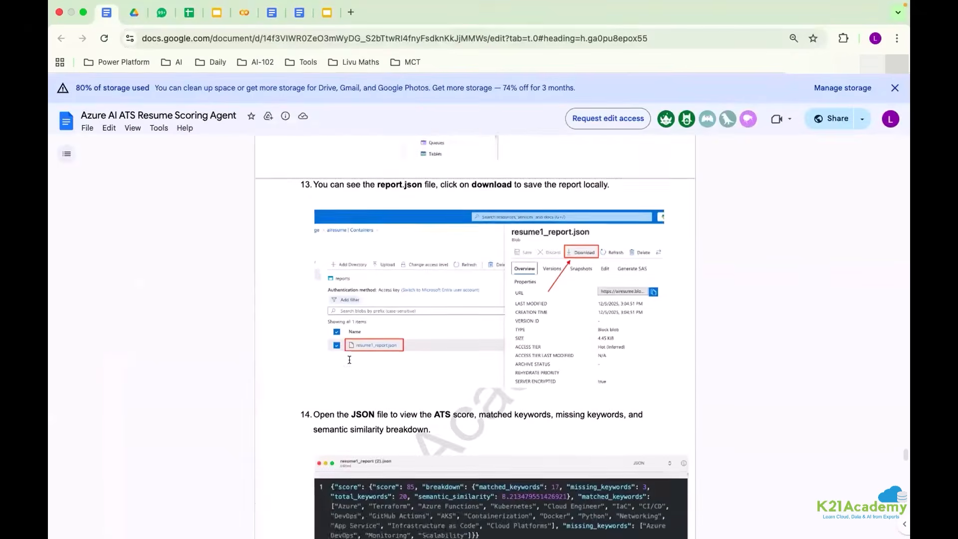
{"action": "scroll", "coordinate": [350, 359], "scroll_direction": "up", "scroll_amount": 10}
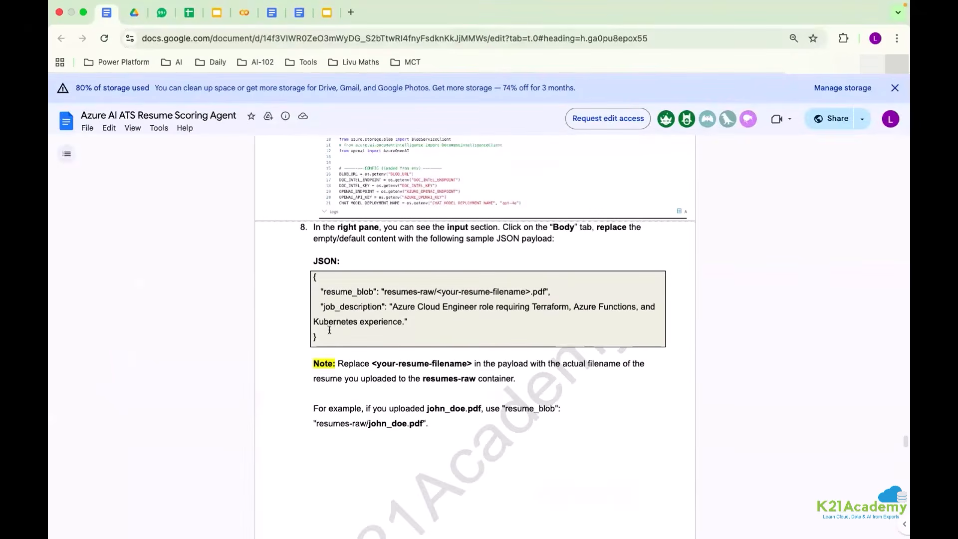
{"action": "left_click_drag", "start_coordinate": [332, 337], "coordinate": [308, 294]}
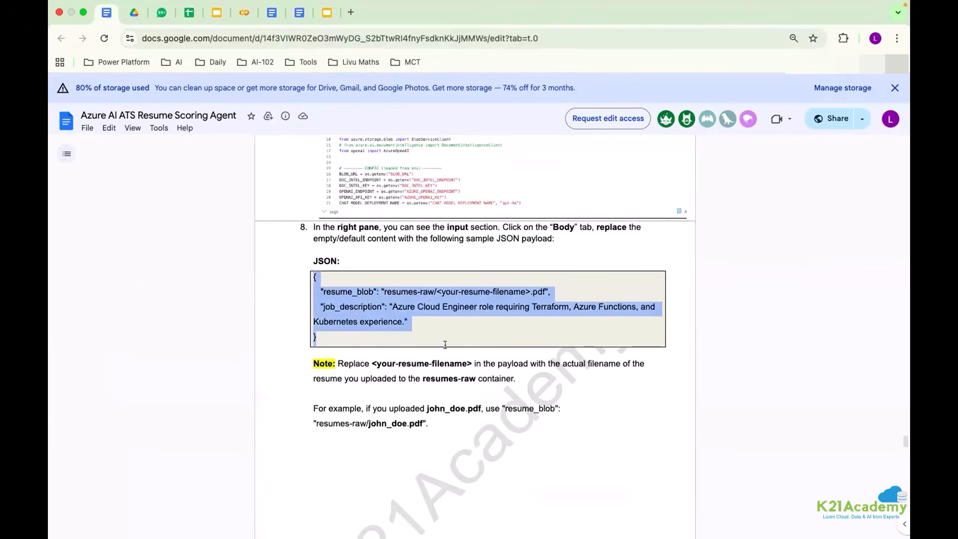
{"action": "left_click", "coordinate": [352, 294]}
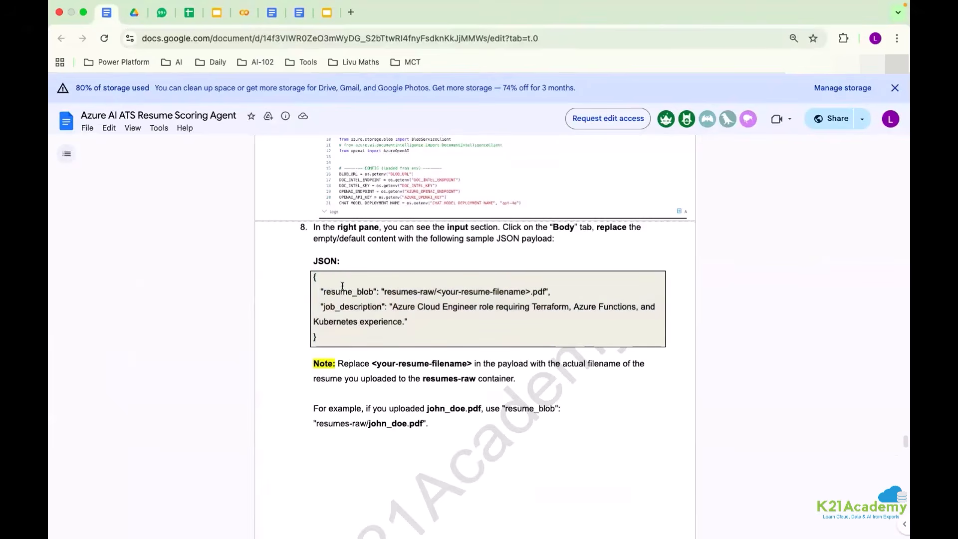
Step: Highlight the payload's resumes-raw container, the <your-resume-filename> placeholder and the job description text
{"action": "left_click_drag", "start_coordinate": [320, 291], "coordinate": [432, 290]}
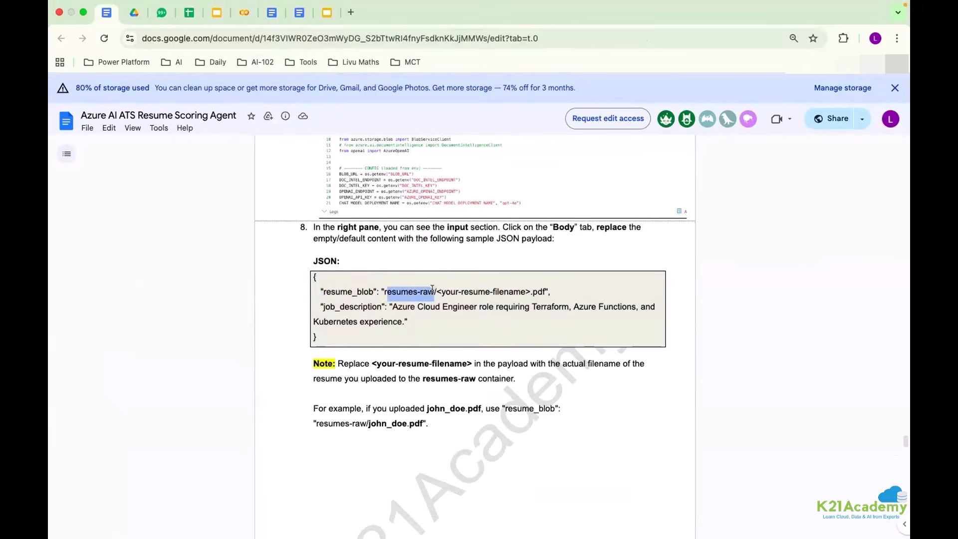
{"action": "scroll", "coordinate": [432, 306], "scroll_direction": "up", "scroll_amount": 5}
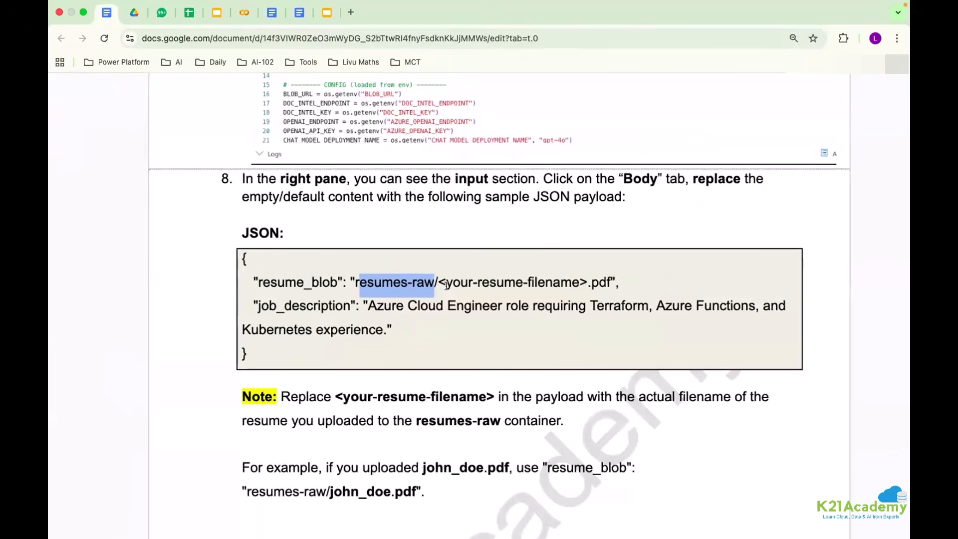
{"action": "left_click_drag", "start_coordinate": [438, 283], "coordinate": [593, 284]}
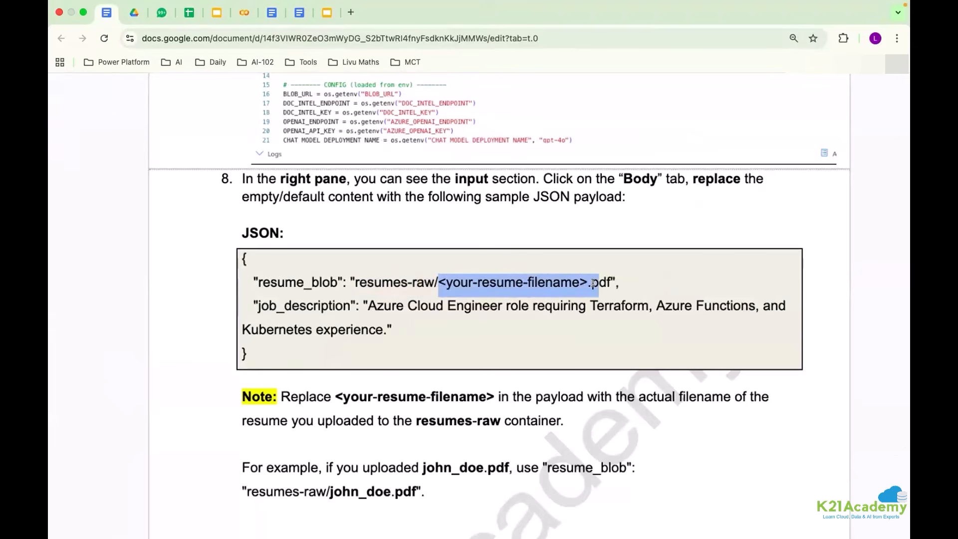
{"action": "left_click_drag", "start_coordinate": [387, 329], "coordinate": [368, 305]}
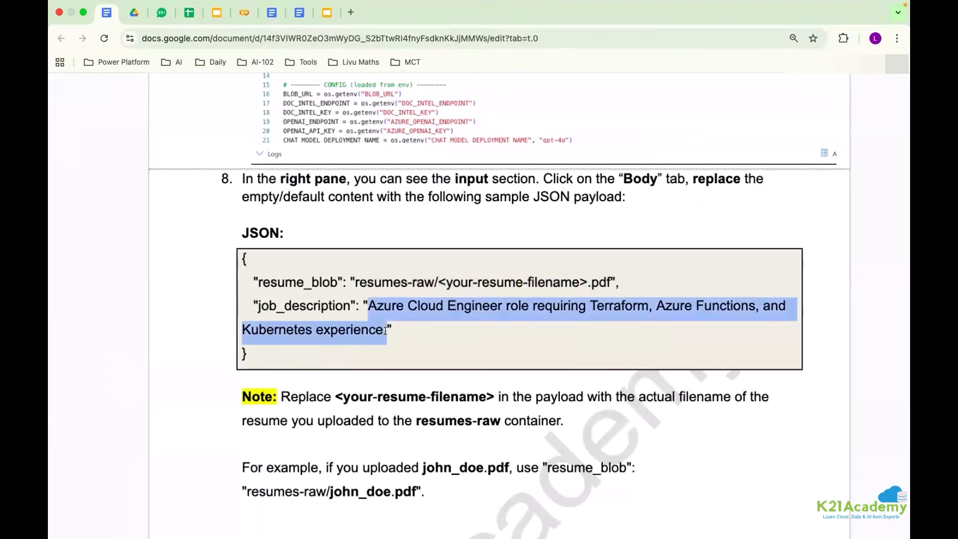
Step: Copy the sample JSON payload into the main function's Test/Run request body and highlight the resume_blob and job_description entries
{"action": "left_click_drag", "start_coordinate": [238, 259], "coordinate": [271, 358]}
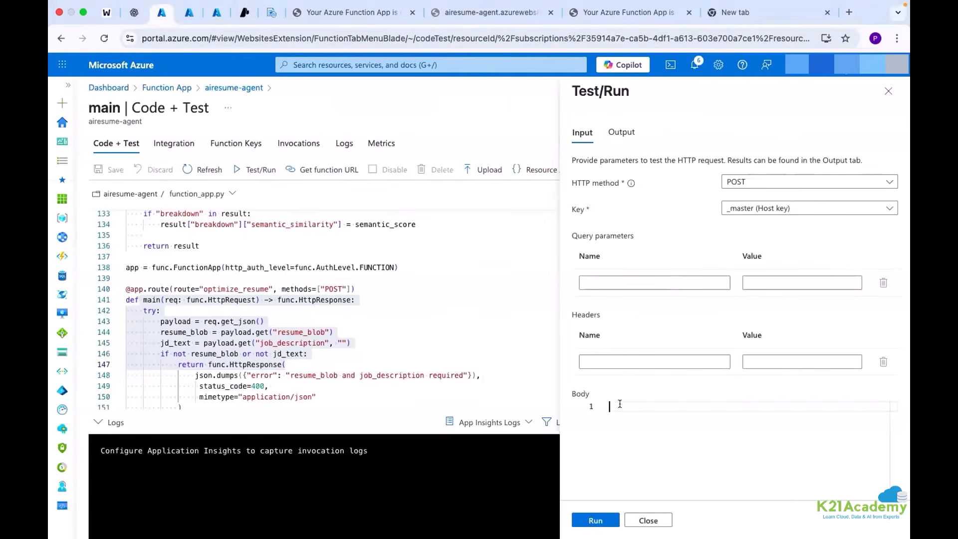
{"action": "key", "text": "super+v"}
{"action": "left_click", "coordinate": [743, 417]}
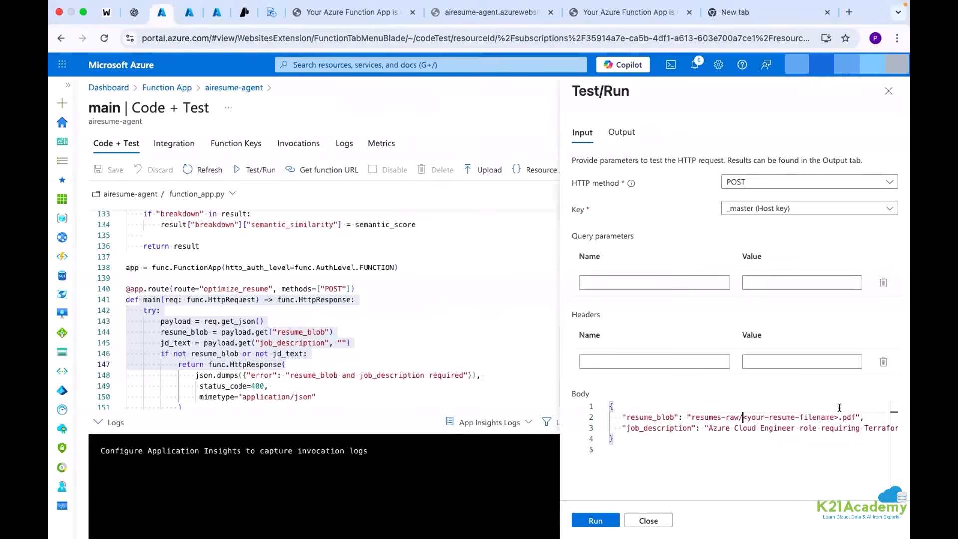
{"action": "key", "text": "shift+Up"}
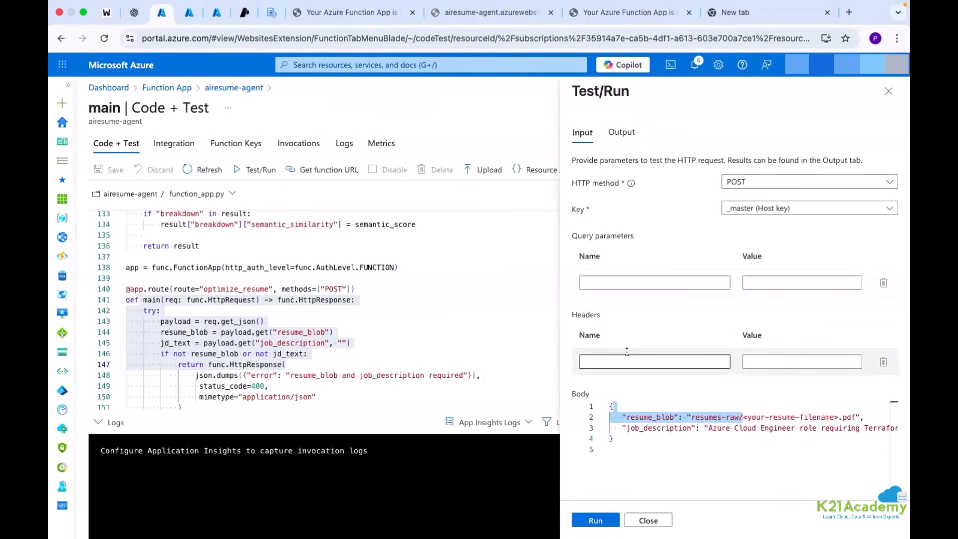
{"action": "left_click", "coordinate": [695, 407]}
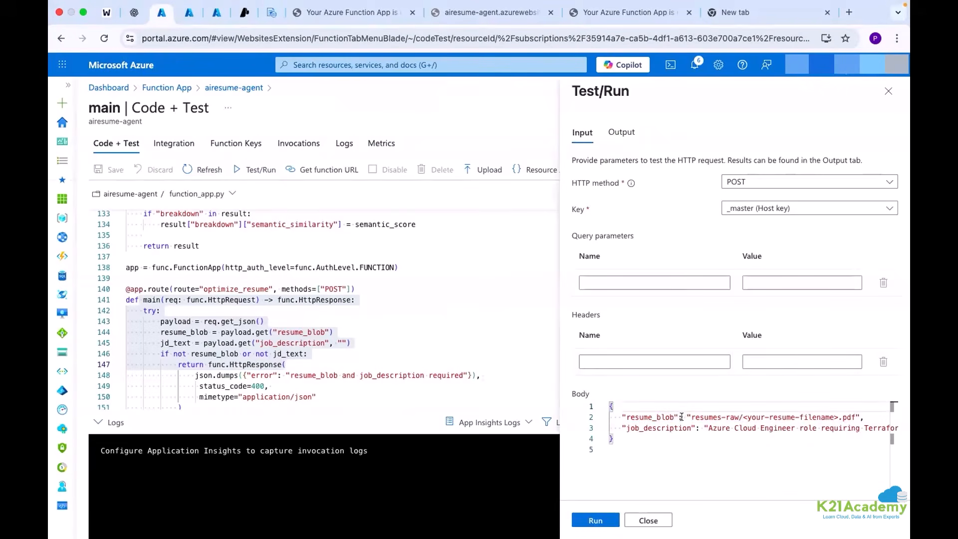
{"action": "left_click_drag", "start_coordinate": [682, 417], "coordinate": [776, 430]}
{"action": "left_click", "coordinate": [703, 428]}
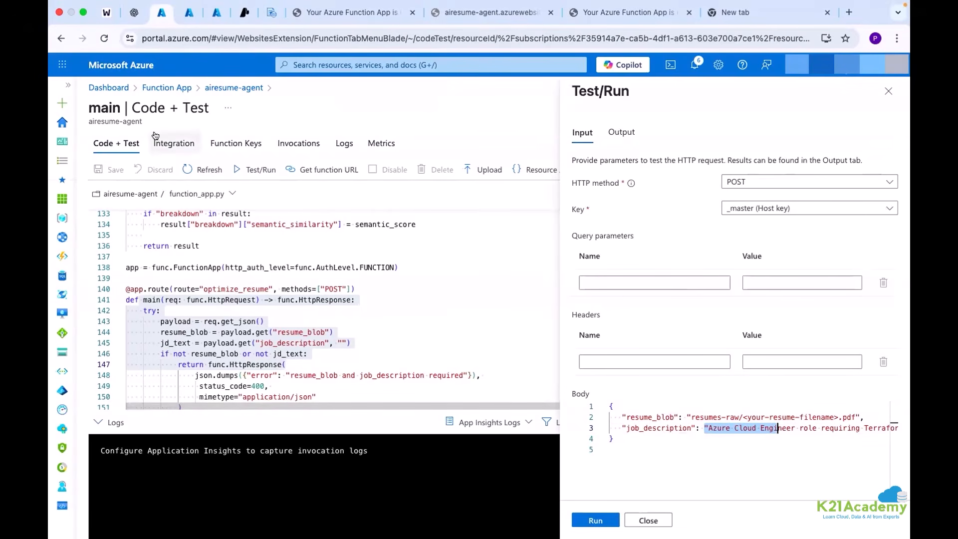
Step: Reopen the airesume-agent Function App overview and view the deployed app's landing page at airesume-agent.azurewebsites.net
{"action": "left_click", "coordinate": [177, 89]}
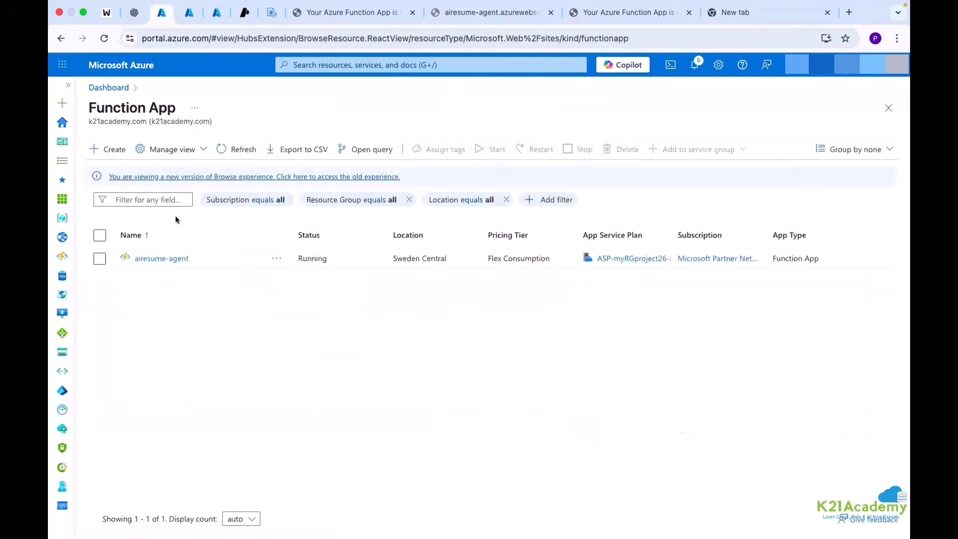
{"action": "left_click", "coordinate": [170, 257]}
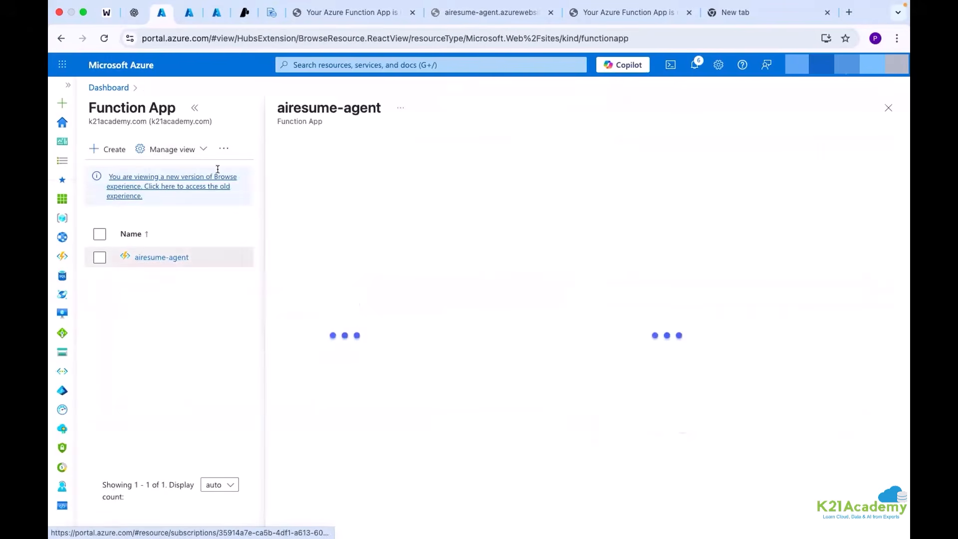
{"action": "left_click", "coordinate": [194, 107]}
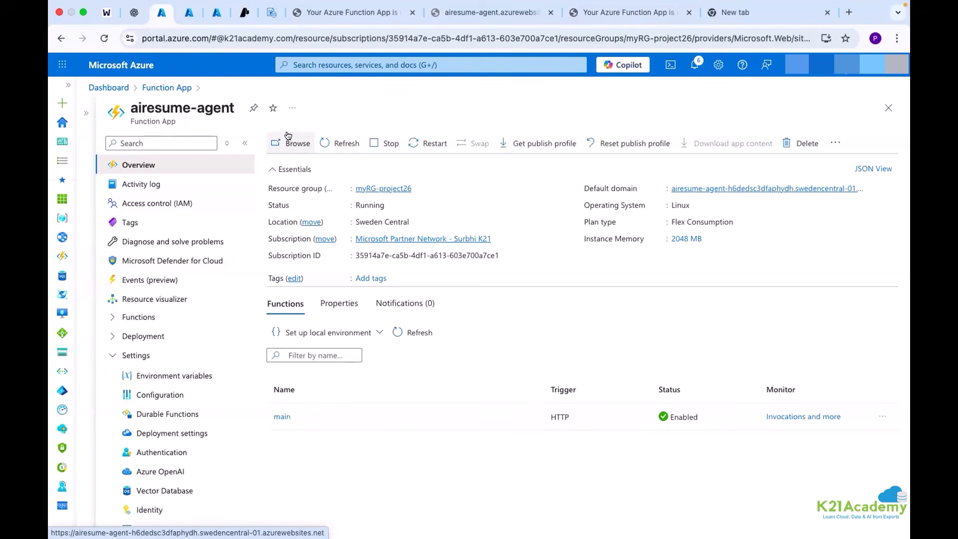
{"action": "left_click", "coordinate": [601, 15]}
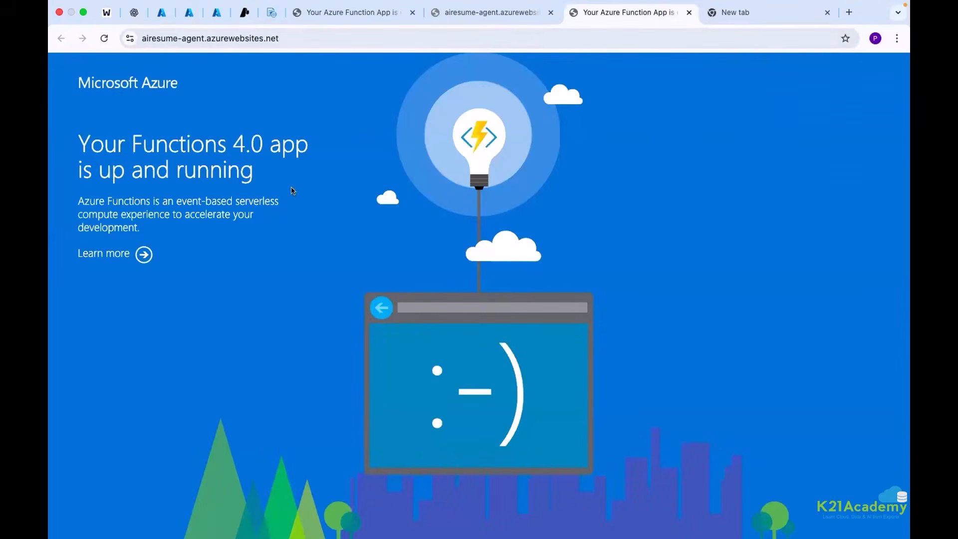
Step: Open the main function's code from the airesume-agent overview and close two leftover Function App browser tabs
{"action": "left_click", "coordinate": [161, 23]}
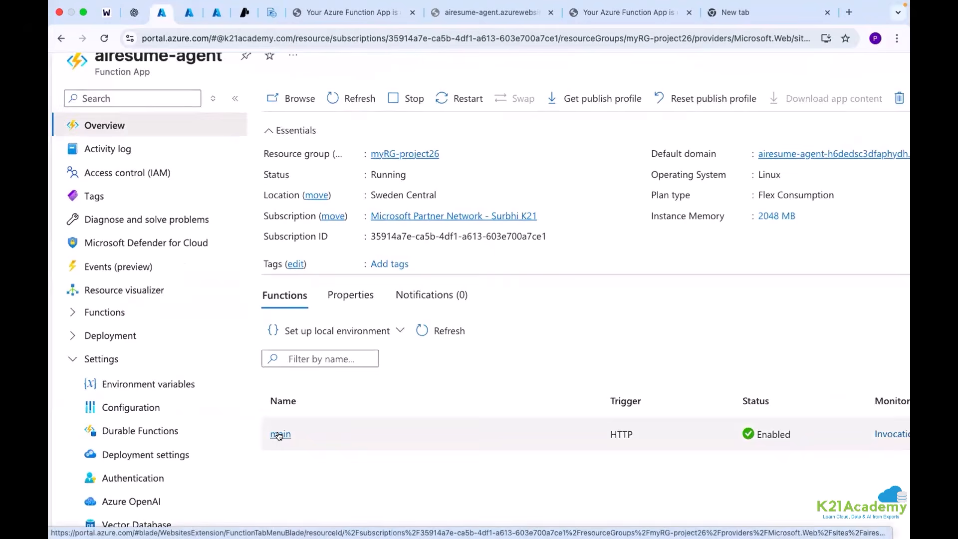
{"action": "left_click", "coordinate": [279, 435]}
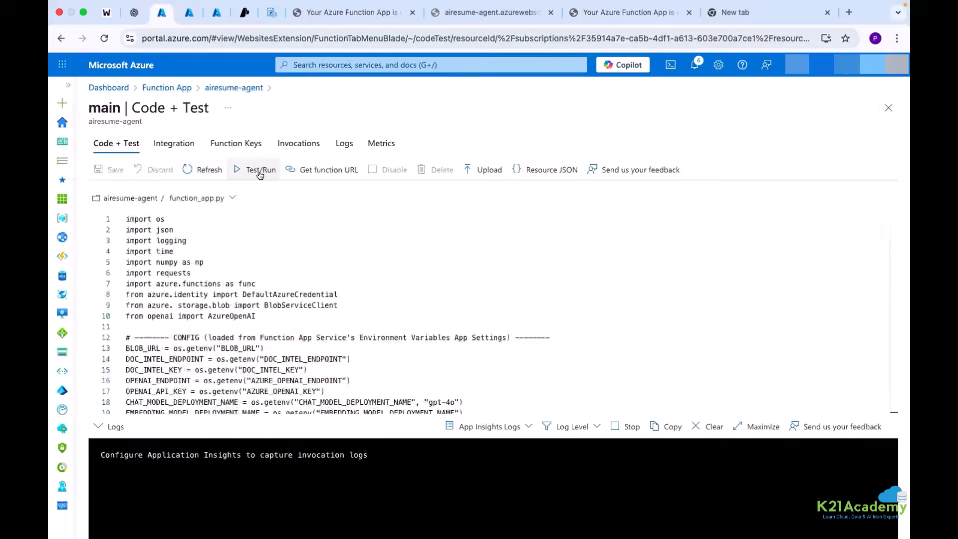
{"action": "scroll", "coordinate": [259, 175], "scroll_direction": "up", "scroll_amount": 5}
{"action": "scroll", "coordinate": [259, 174], "scroll_direction": "down", "scroll_amount": 5}
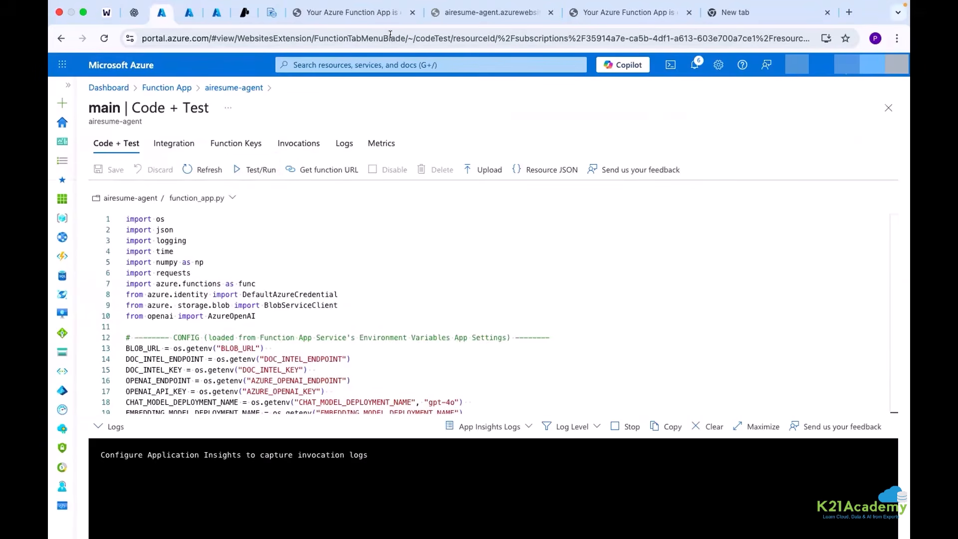
{"action": "left_click", "coordinate": [411, 13]}
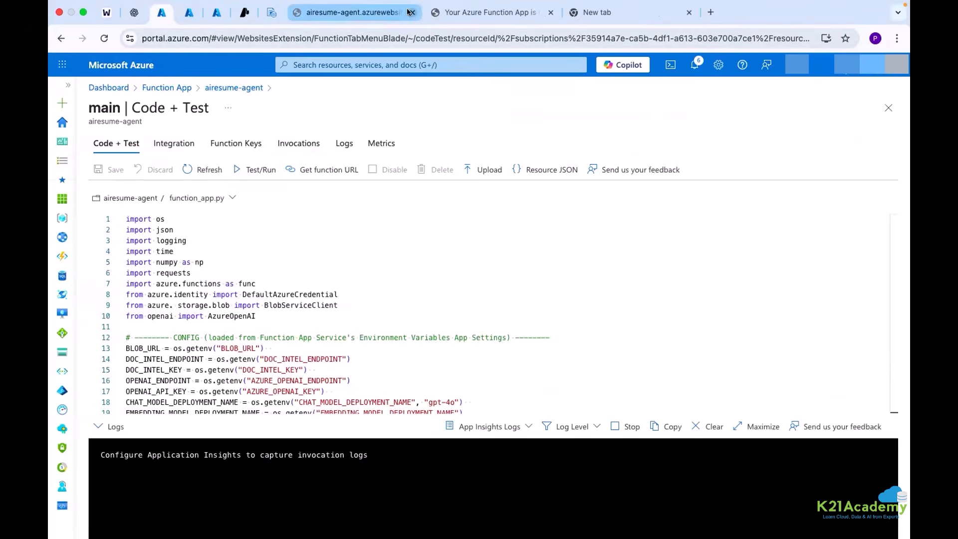
{"action": "left_click", "coordinate": [411, 12]}
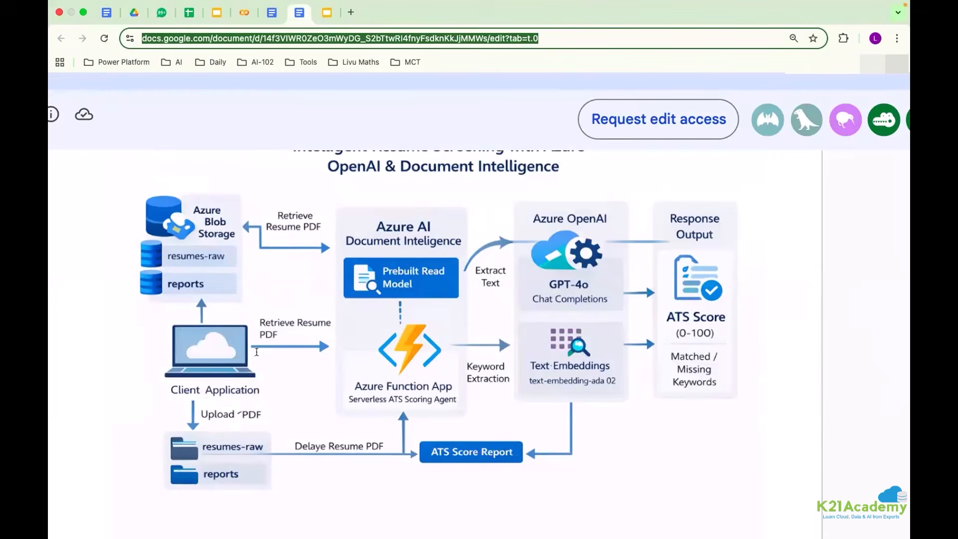
Step: Review the resume screening architecture diagram in the Google Docs document
{"action": "left_click", "coordinate": [388, 236]}
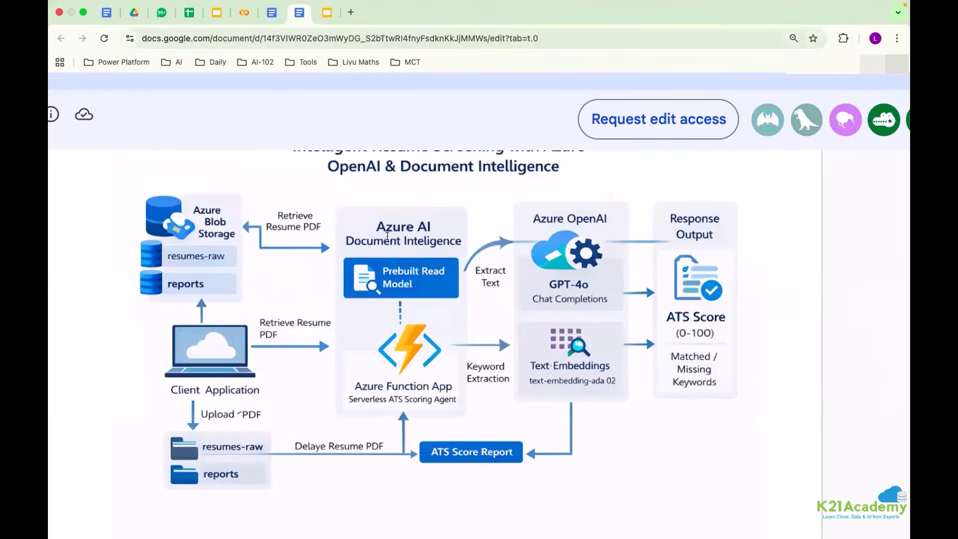
{"action": "scroll", "coordinate": [454, 238], "scroll_direction": "up", "scroll_amount": 3}
{"action": "scroll", "coordinate": [407, 215], "scroll_direction": "down", "scroll_amount": 5}
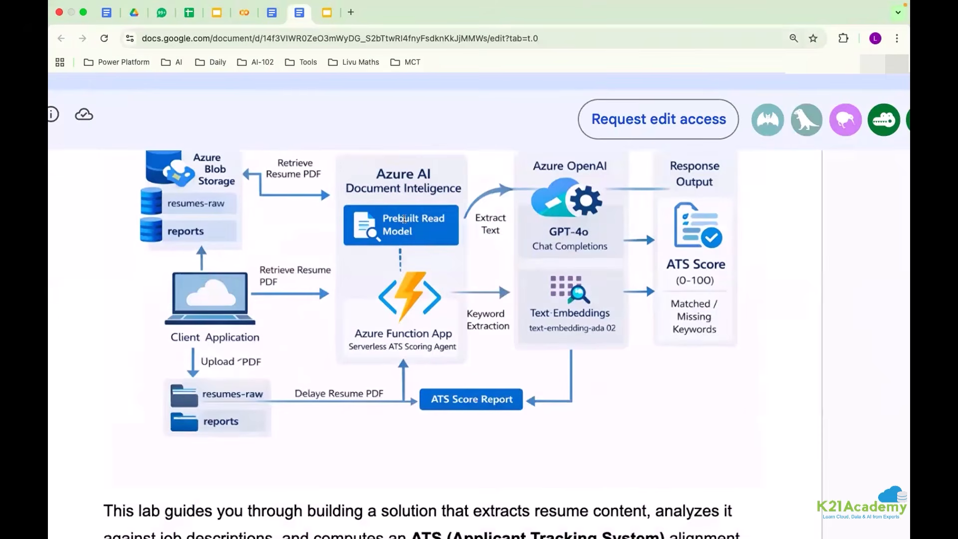
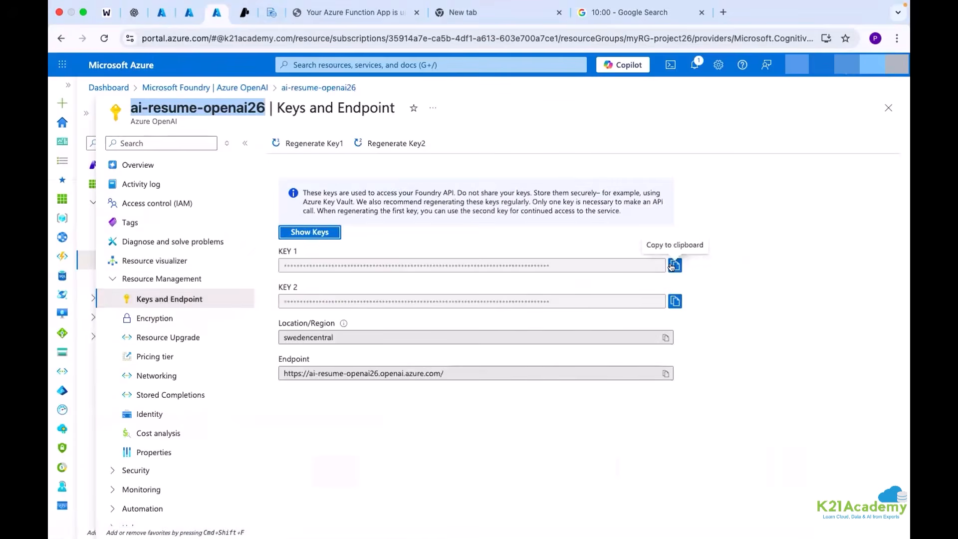
Step: Copy KEY 1 and the endpoint of the ai-resume-openai26 resource
{"action": "left_click", "coordinate": [675, 265]}
{"action": "left_click", "coordinate": [669, 373]}
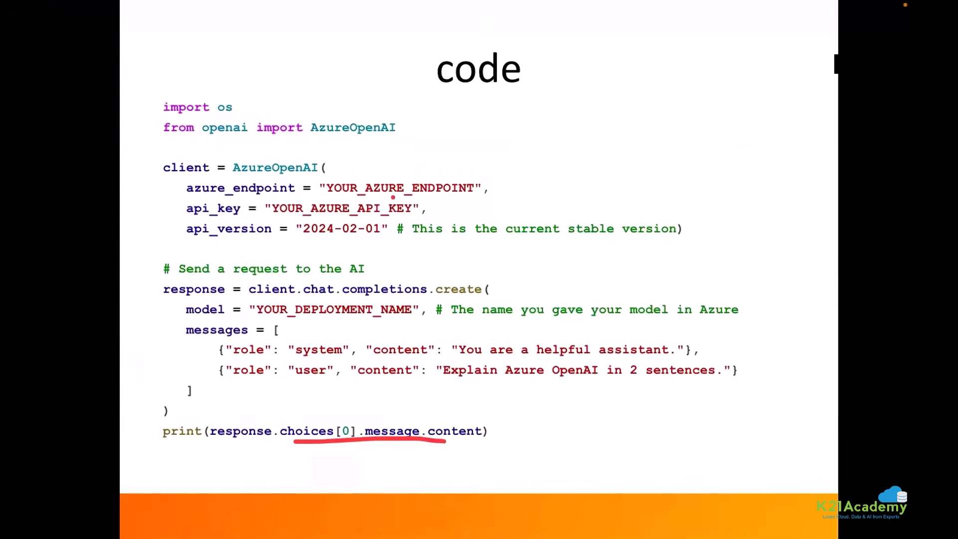
Step: On the code slide, mark the endpoint and key placeholders, erase the ink, and mark the client's reuse, deployment name and print statement
{"action": "left_click_drag", "start_coordinate": [386, 195], "coordinate": [455, 196]}
{"action": "left_click_drag", "start_coordinate": [334, 215], "coordinate": [394, 216]}
{"action": "key", "text": "e"}
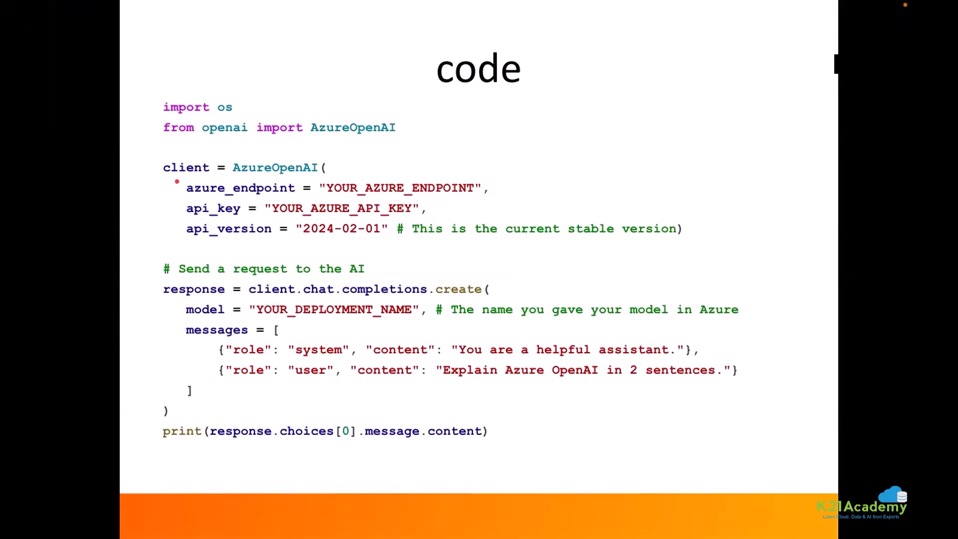
{"action": "mouse_move", "coordinate": [176, 181]}
{"action": "left_mouse_down"}
{"action": "mouse_move", "coordinate": [167, 148]}
{"action": "mouse_move", "coordinate": [150, 170]}
{"action": "mouse_move", "coordinate": [254, 277]}
{"action": "left_mouse_up"}
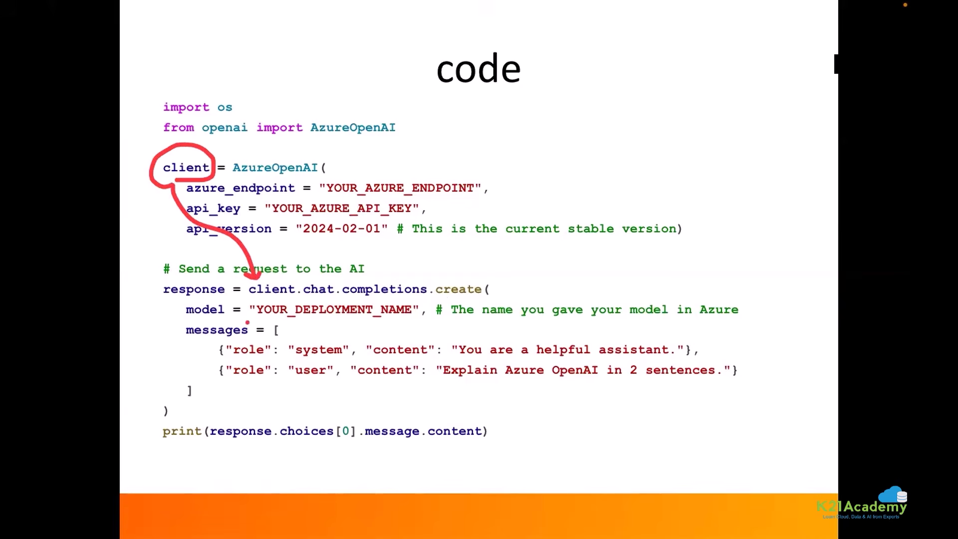
{"action": "left_click_drag", "start_coordinate": [275, 318], "coordinate": [342, 317]}
{"action": "left_click_drag", "start_coordinate": [228, 443], "coordinate": [410, 445]}
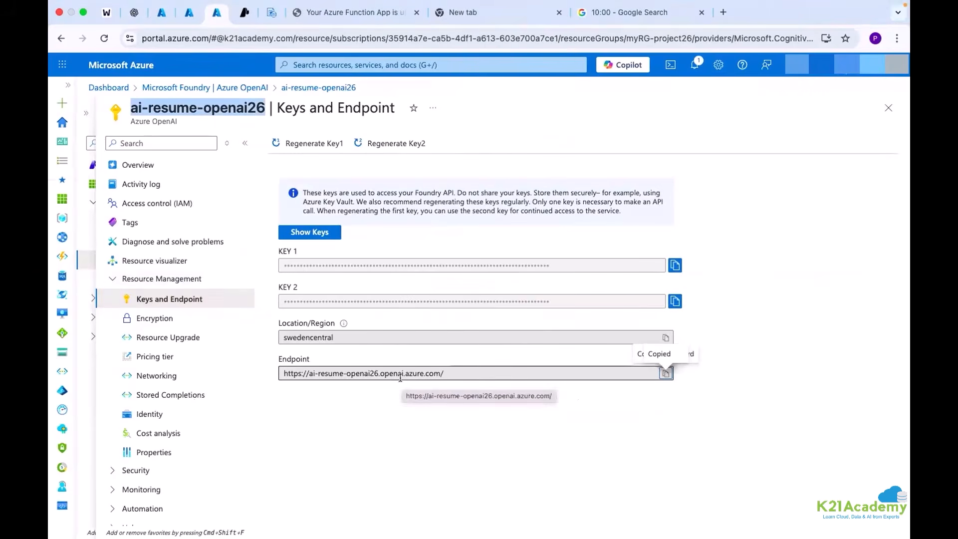
Step: Return to the ai-resume-openai26 overview in the Azure portal and open its Foundry portal in a new browser tab
{"action": "left_click", "coordinate": [110, 278]}
{"action": "left_click", "coordinate": [122, 165]}
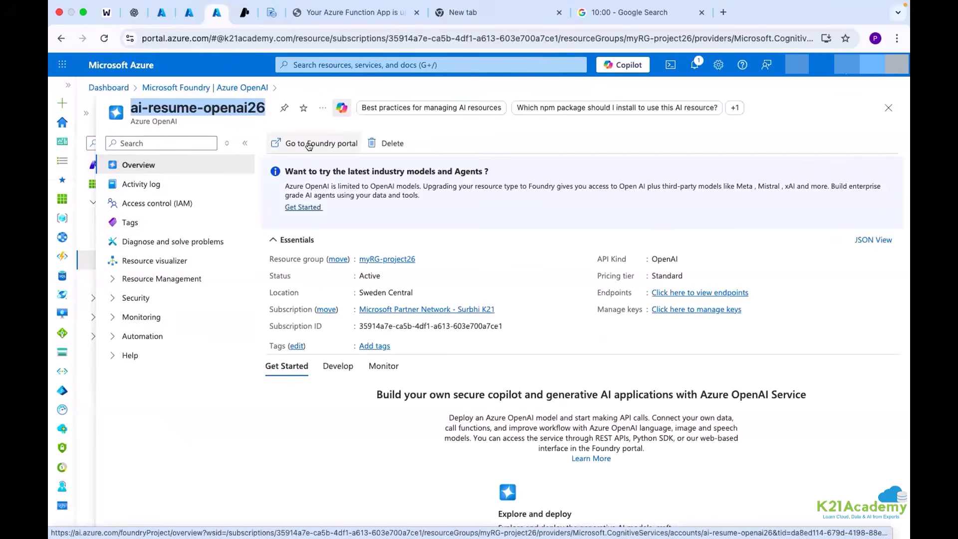
{"action": "scroll", "coordinate": [310, 146], "scroll_direction": "up", "scroll_amount": 5}
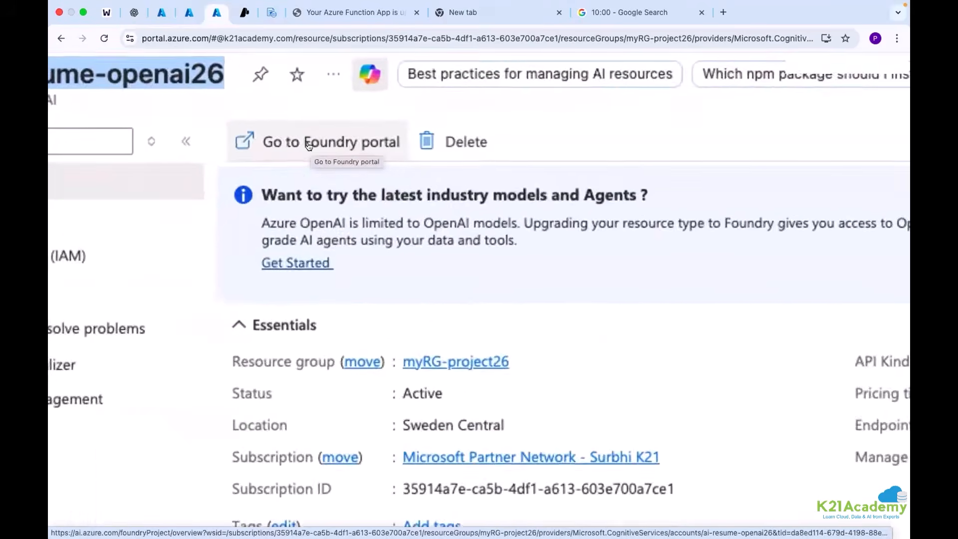
{"action": "scroll", "coordinate": [310, 145], "scroll_direction": "down", "scroll_amount": 5}
{"action": "right_click", "coordinate": [318, 147]}
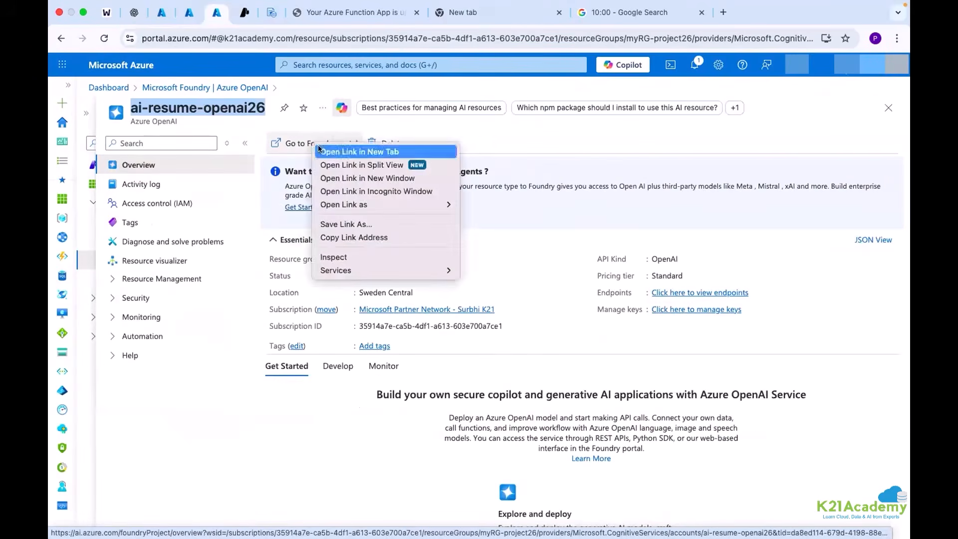
{"action": "left_click", "coordinate": [322, 151]}
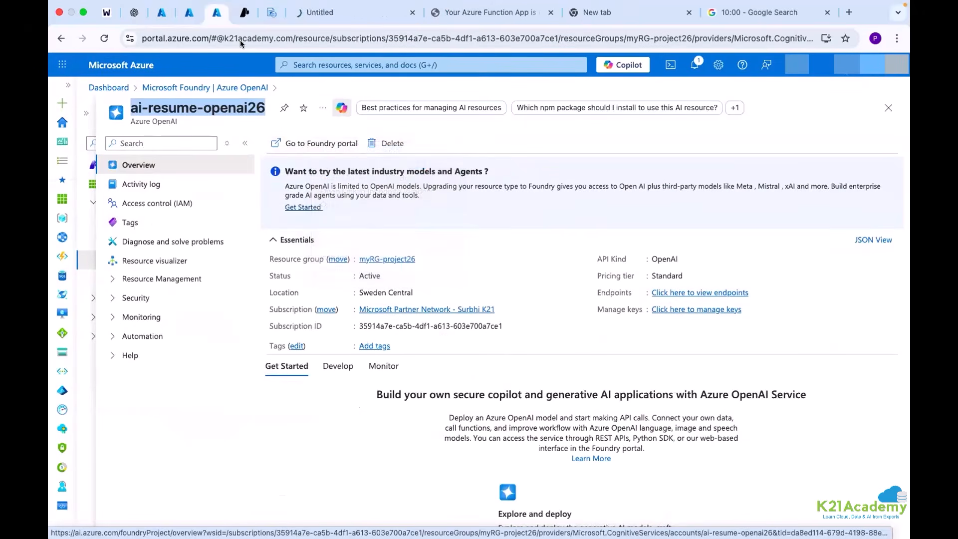
Step: Switch to the open Microsoft Foundry tab and look through the Playgrounds and Tools sections of the ai-resume-openai26 navigation, collapsing both
{"action": "left_click", "coordinate": [244, 11]}
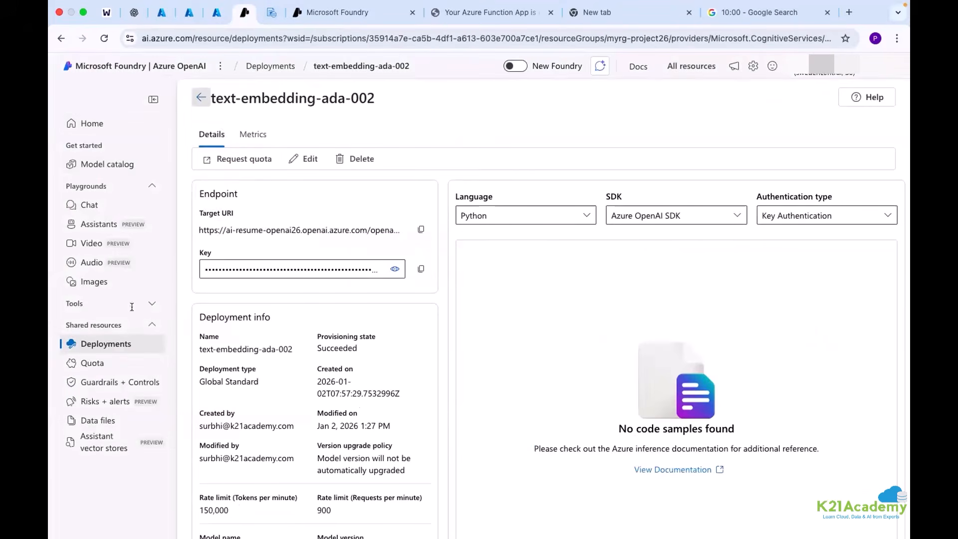
{"action": "left_click", "coordinate": [148, 304]}
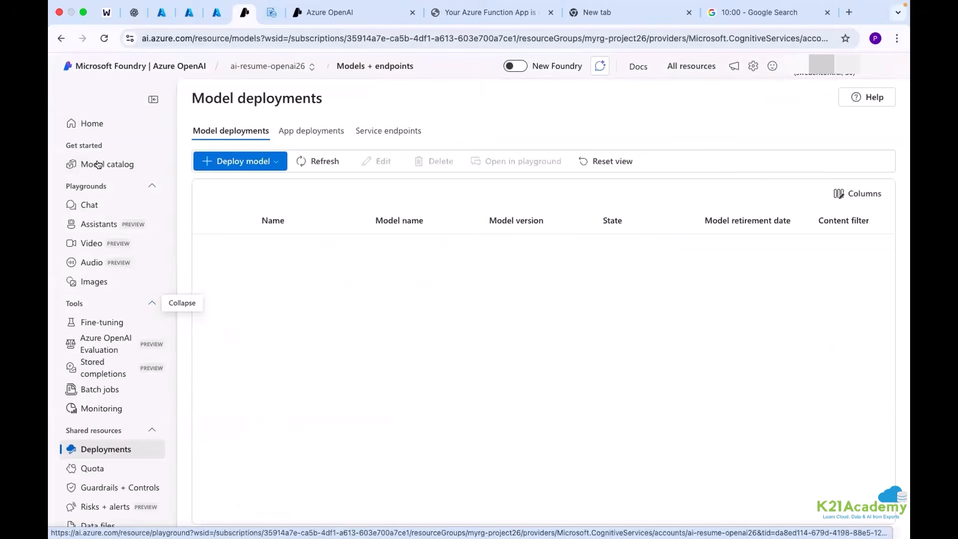
{"action": "left_click", "coordinate": [99, 165]}
{"action": "scroll", "coordinate": [98, 246], "scroll_direction": "down", "scroll_amount": 1}
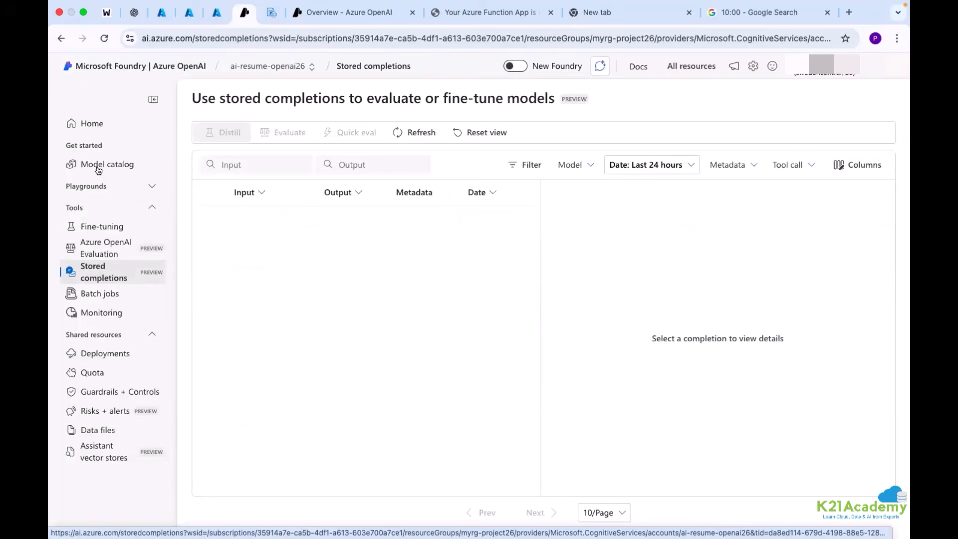
{"action": "left_click", "coordinate": [150, 206]}
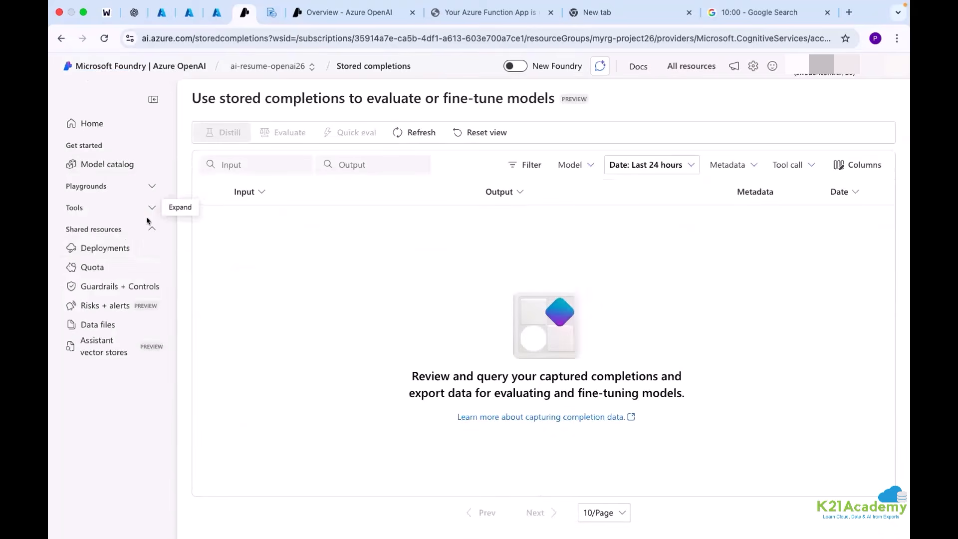
Step: Open the Deployments page of the ai-resume-openai26 resource and examine the list of deployed models
{"action": "left_click", "coordinate": [84, 252]}
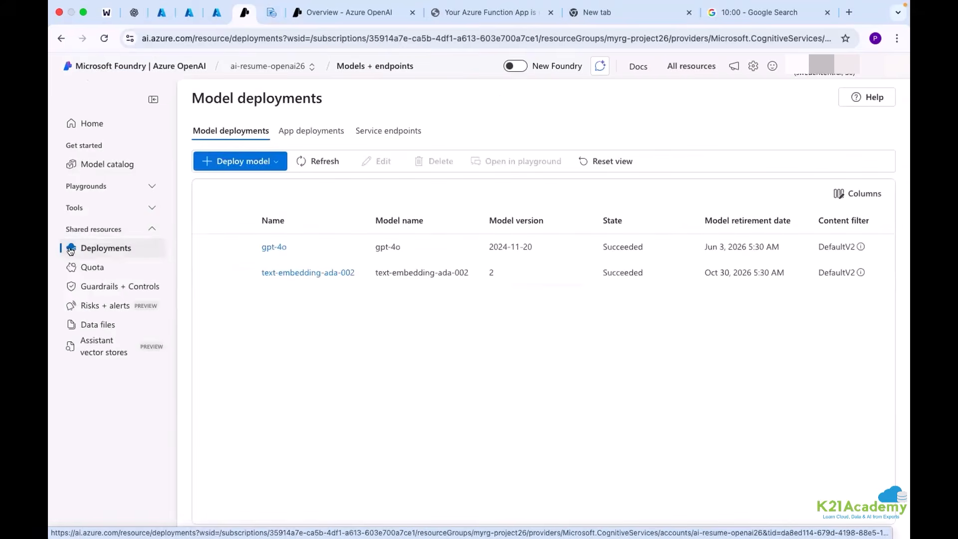
{"action": "scroll", "coordinate": [71, 251], "scroll_direction": "up", "scroll_amount": 5}
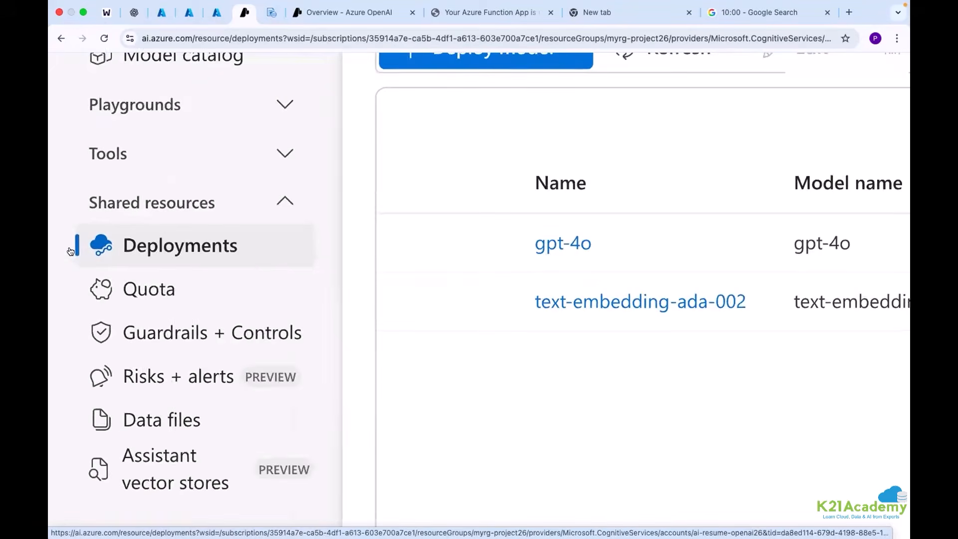
{"action": "scroll", "coordinate": [230, 205], "scroll_direction": "down", "scroll_amount": 5}
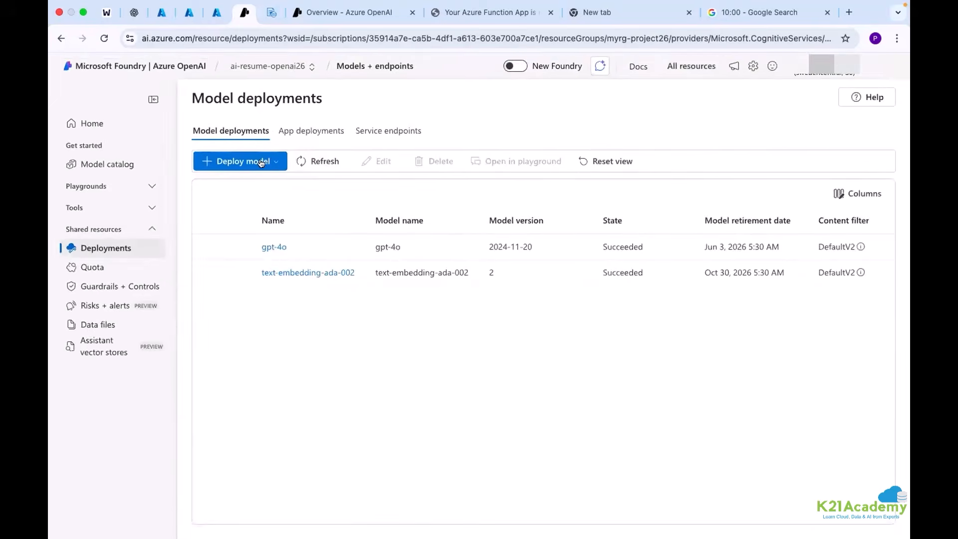
Step: Search the base models available for deployment for "gpt", view the gpt-5 description, and cancel without deploying
{"action": "left_click", "coordinate": [261, 163]}
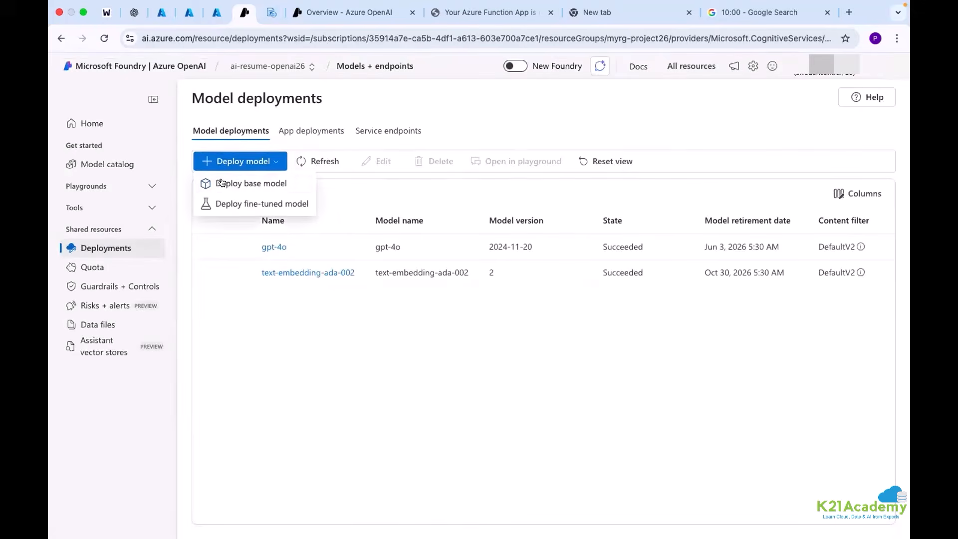
{"action": "left_click", "coordinate": [257, 184]}
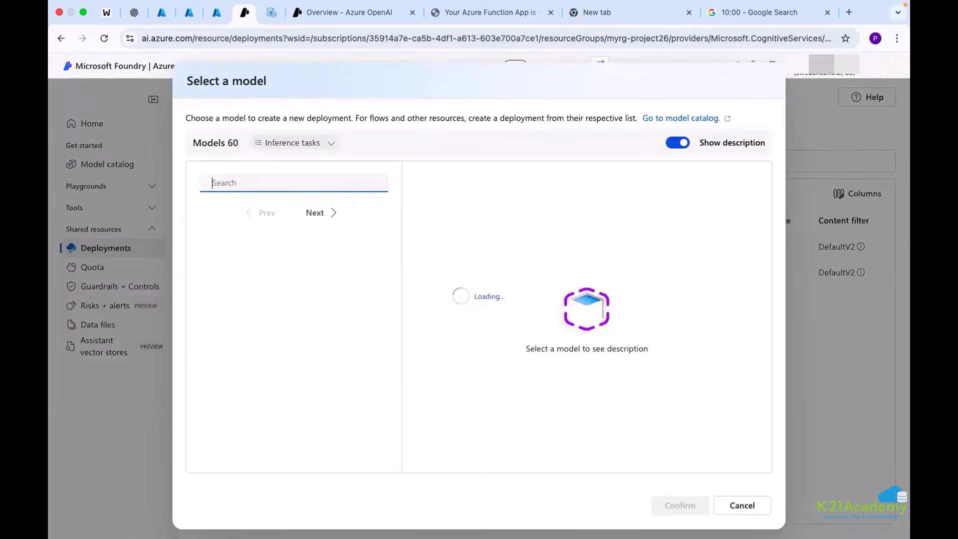
{"action": "type", "text": "gp"}
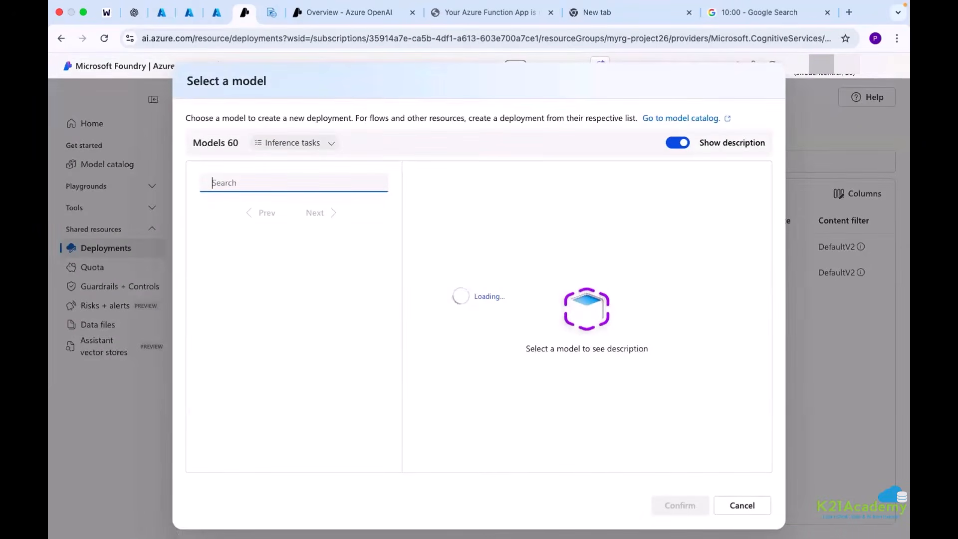
{"action": "type", "text": "gpt"}
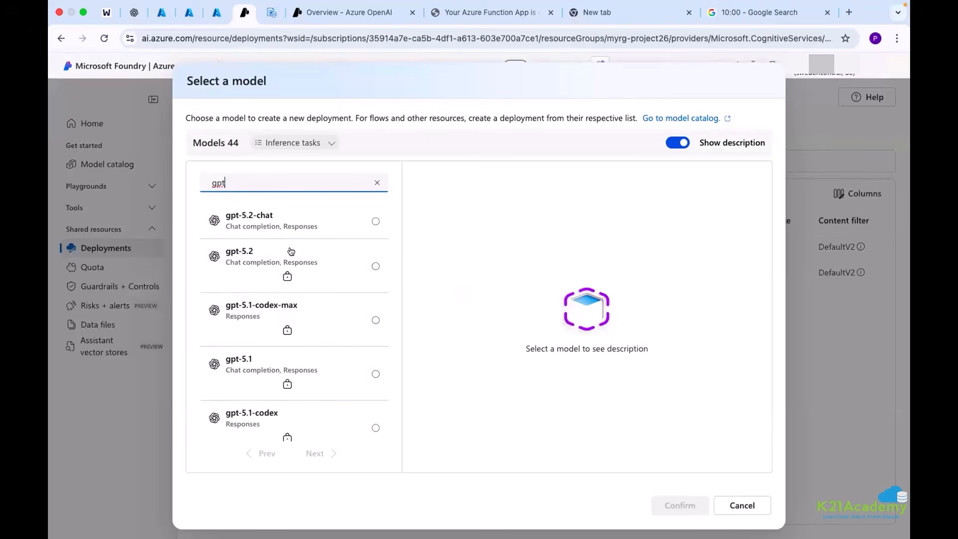
{"action": "scroll", "coordinate": [283, 310], "scroll_direction": "down", "scroll_amount": 5}
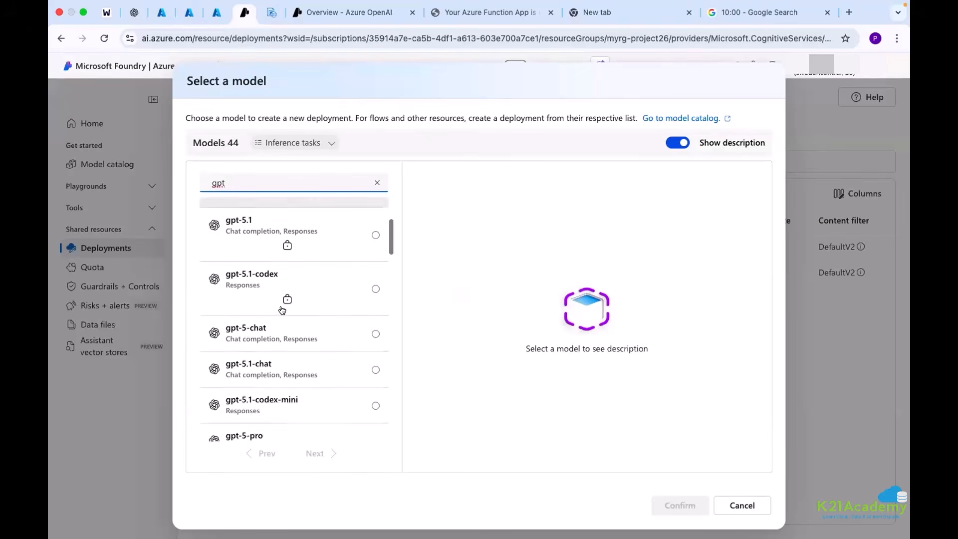
{"action": "left_click", "coordinate": [245, 388]}
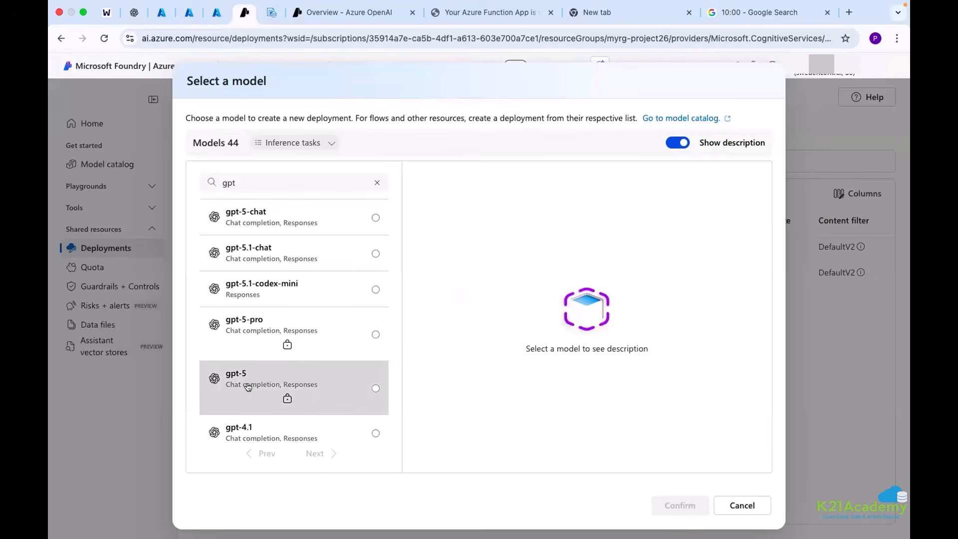
{"action": "left_click", "coordinate": [374, 365]}
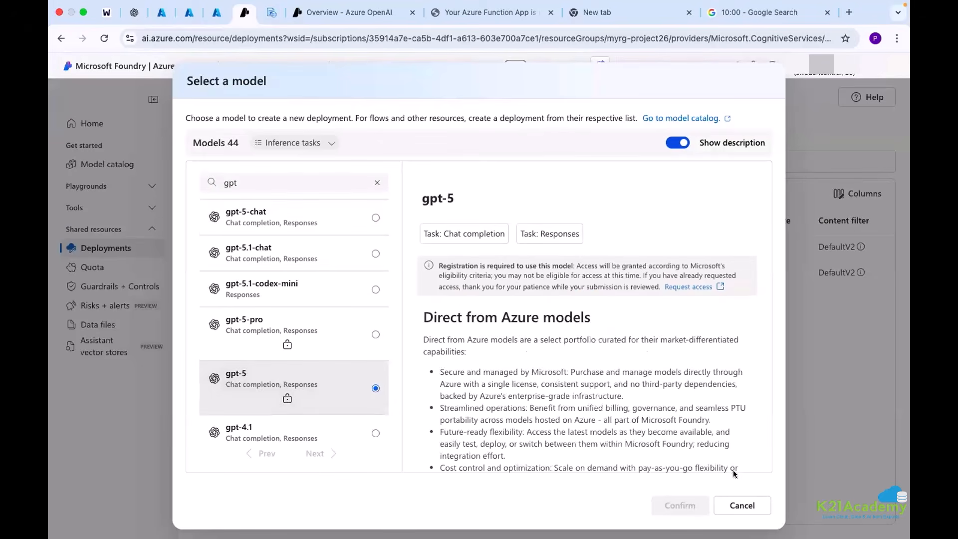
{"action": "left_click", "coordinate": [742, 506]}
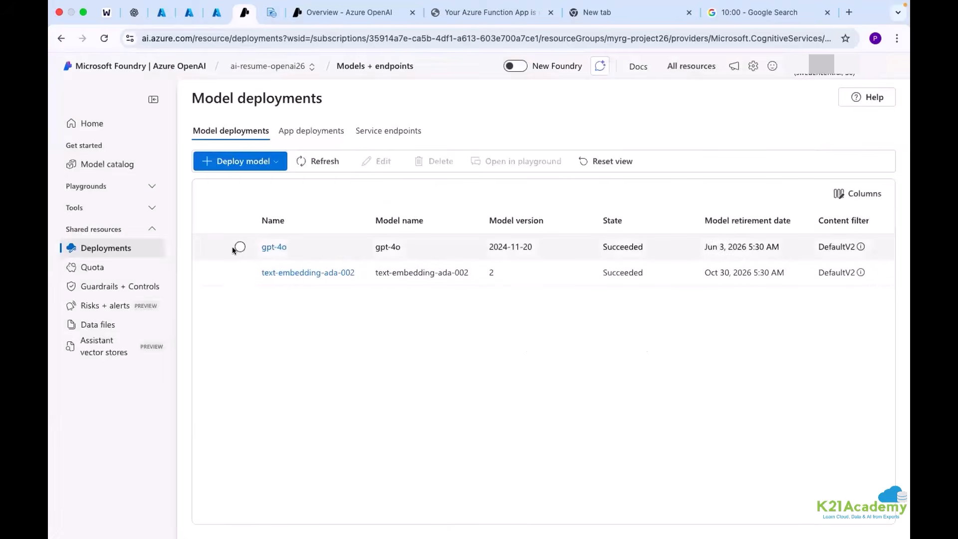
Step: Return from the model deployments list to the code slide and erase all ink annotations on it
{"action": "scroll", "coordinate": [226, 255], "scroll_direction": "up", "scroll_amount": 5}
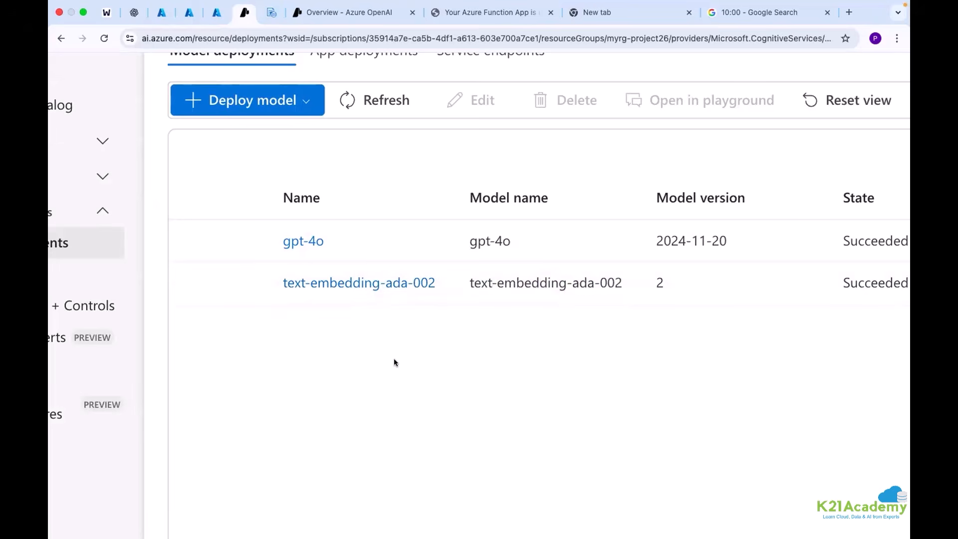
{"action": "scroll", "coordinate": [375, 255], "scroll_direction": "down", "scroll_amount": 5}
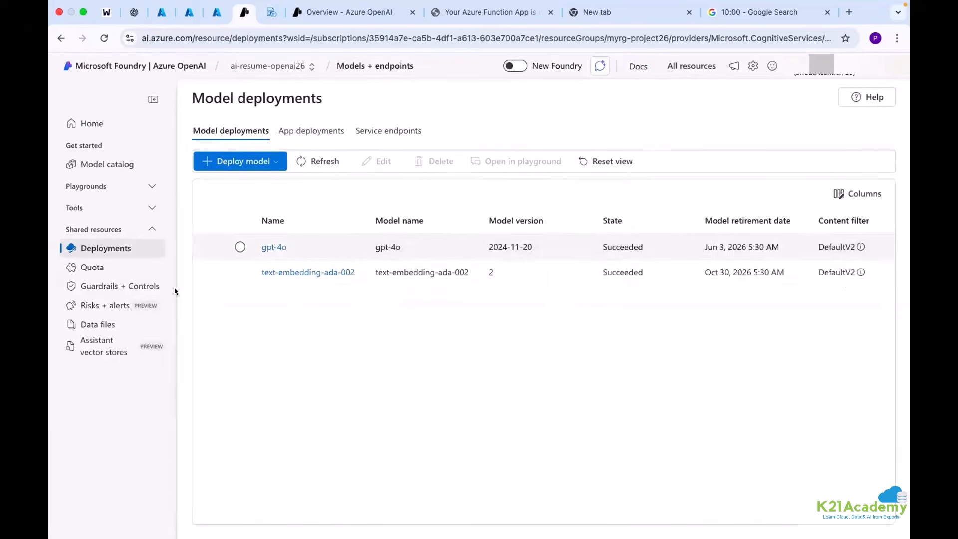
{"action": "key", "text": "ctrl+Left"}
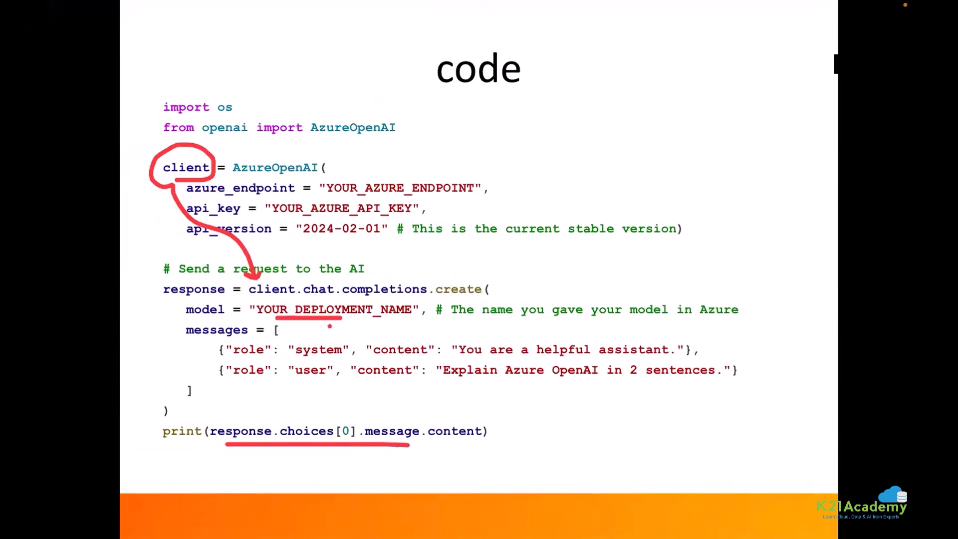
{"action": "key", "text": "e"}
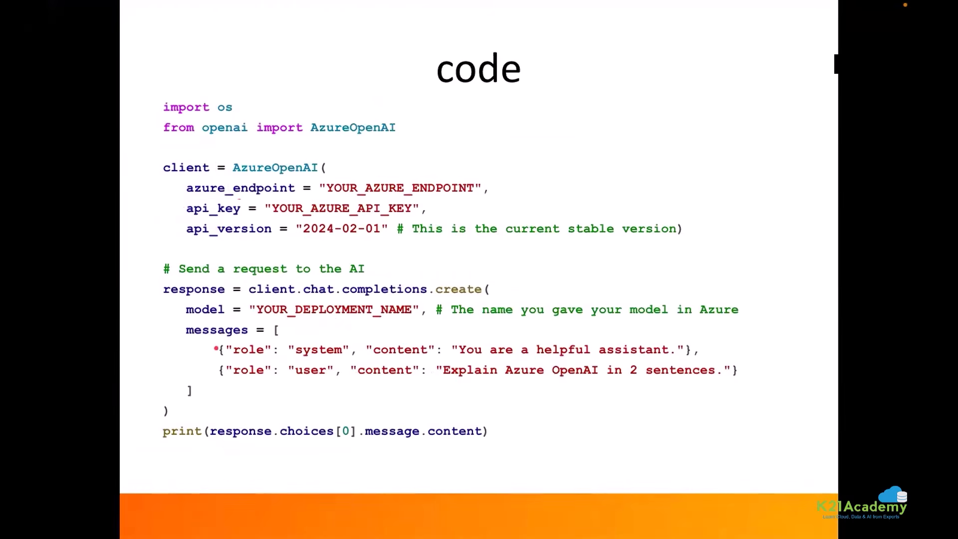